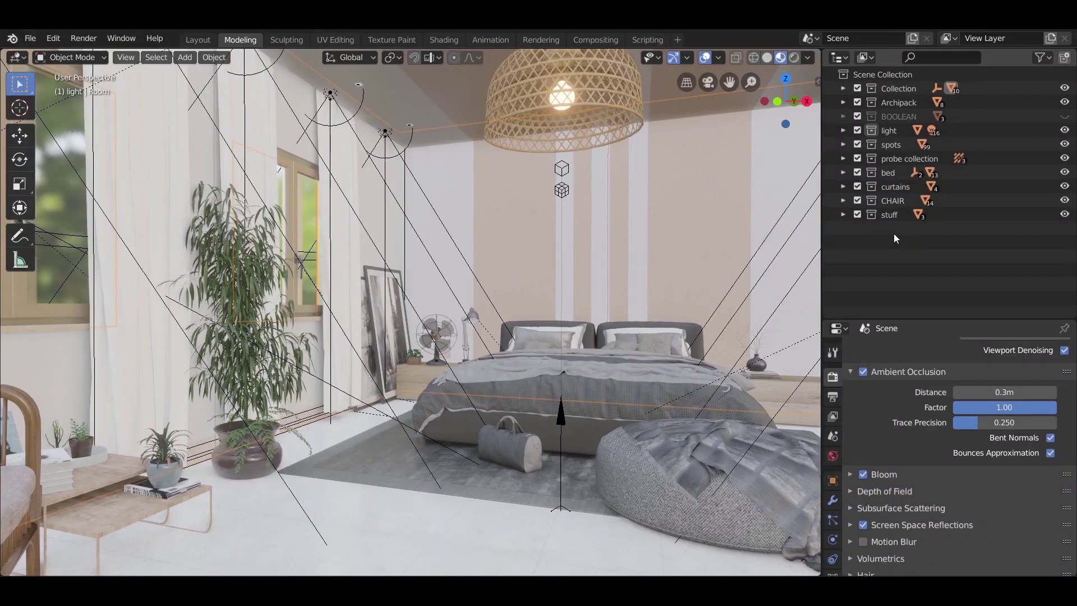
Add a camera to the light collection and view the bedroom through it.
click(881, 128)
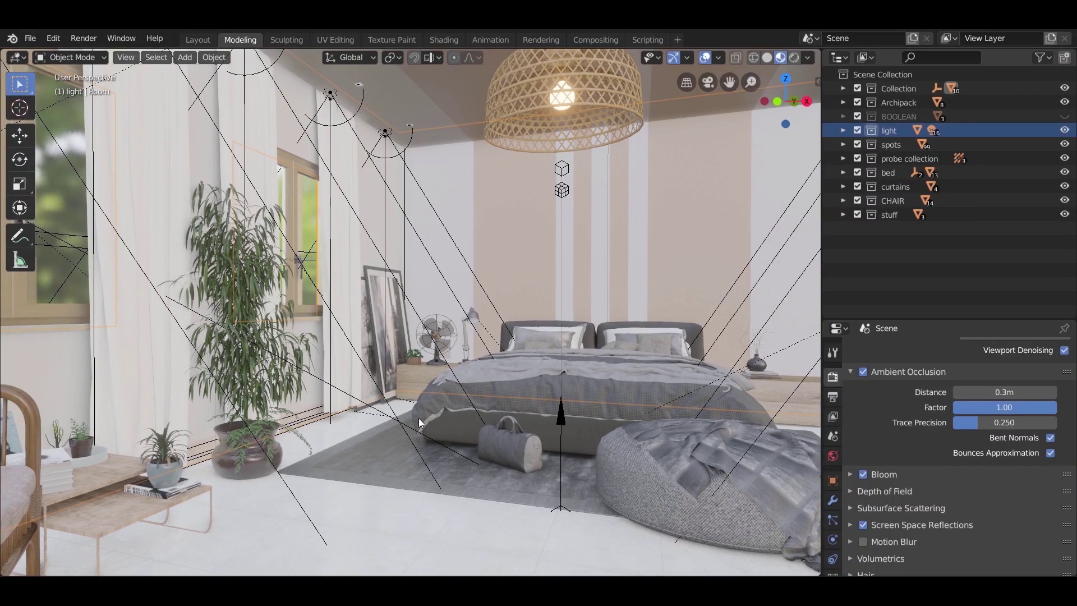
middle_drag(455, 406, 435, 406)
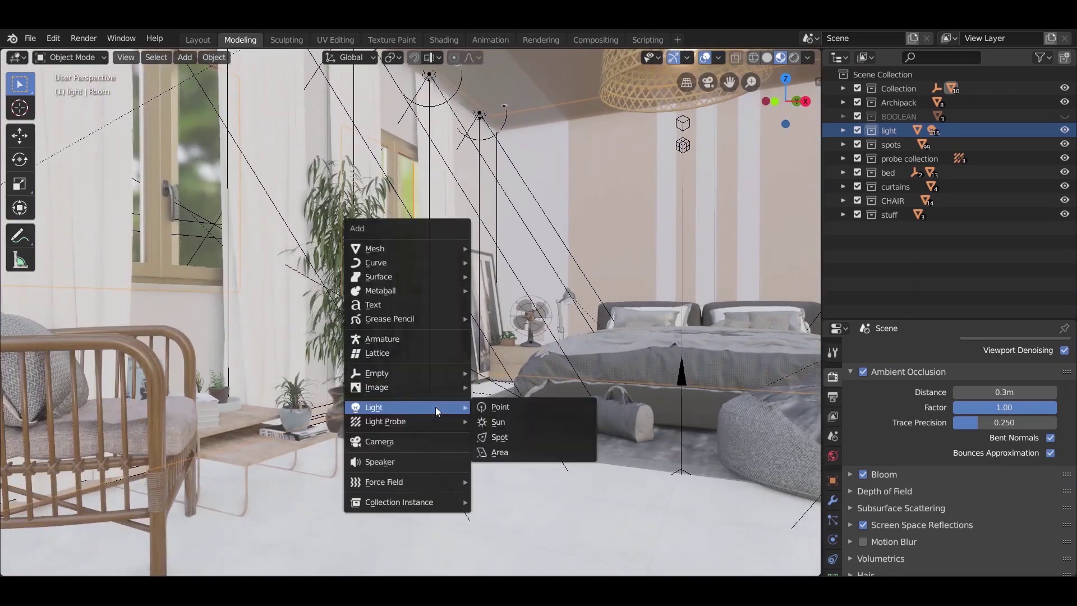
key(shift+a)
mouse_move(437, 404)
click(419, 442)
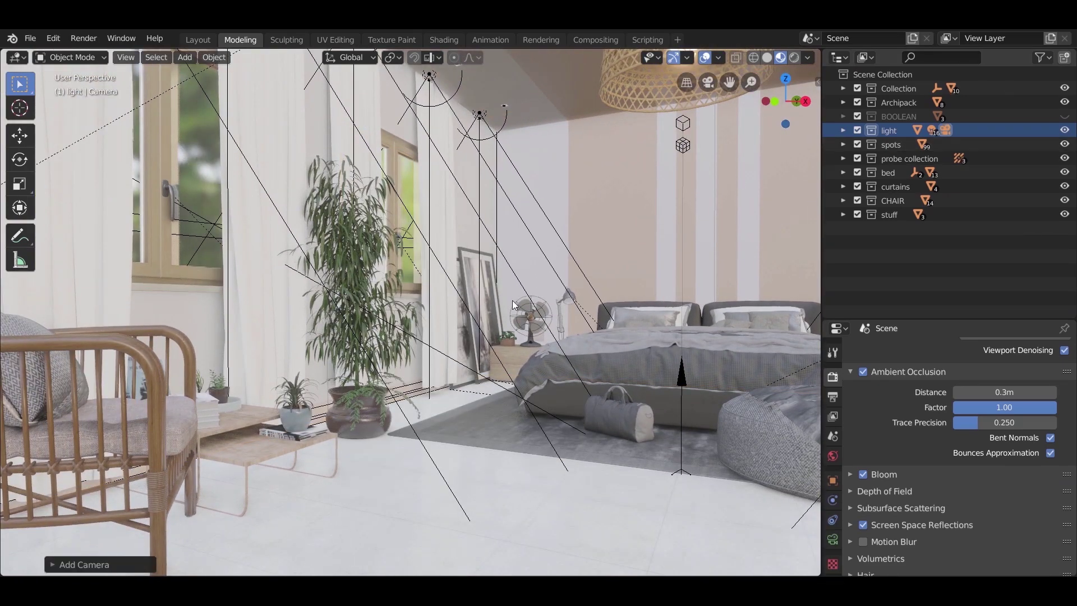
key(KP_0)
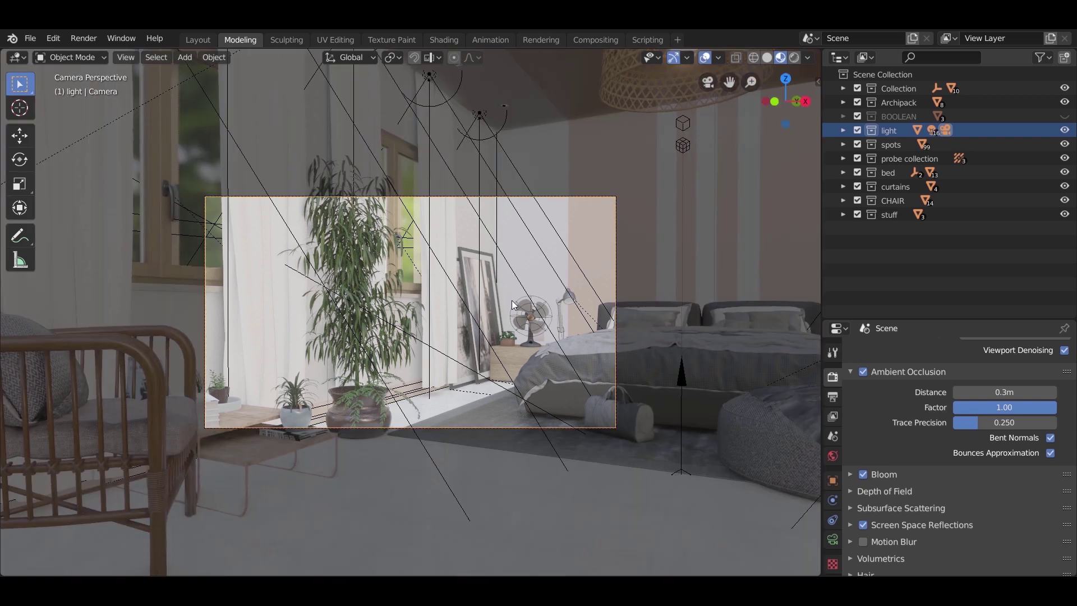
Set the render resolution to 1500 × 1500 px.
click(831, 399)
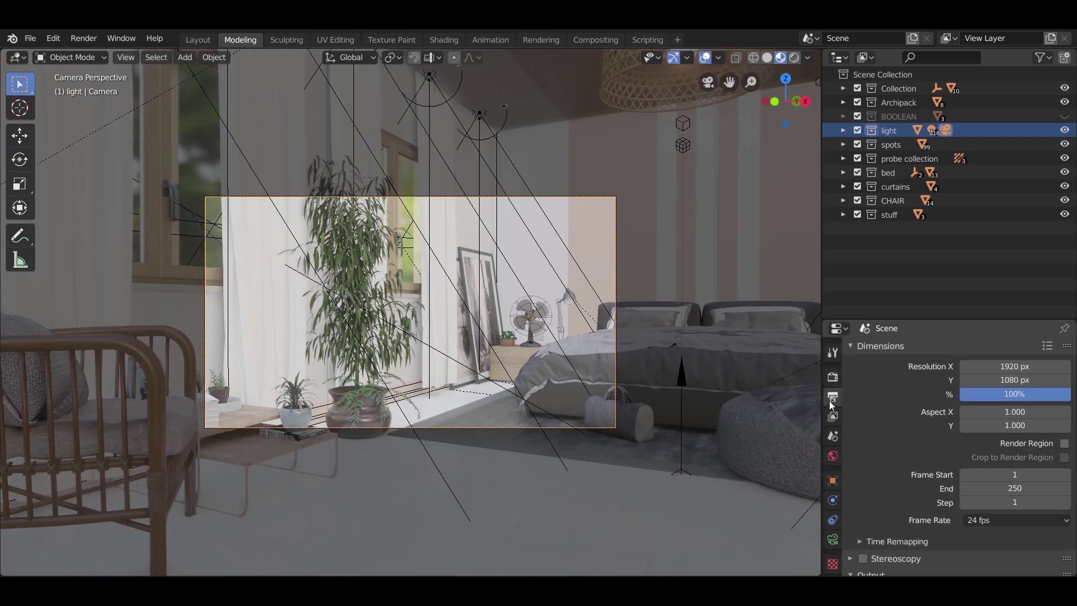
click(1006, 366)
text(1500)
key(Tab)
text(1500)
key(Return)
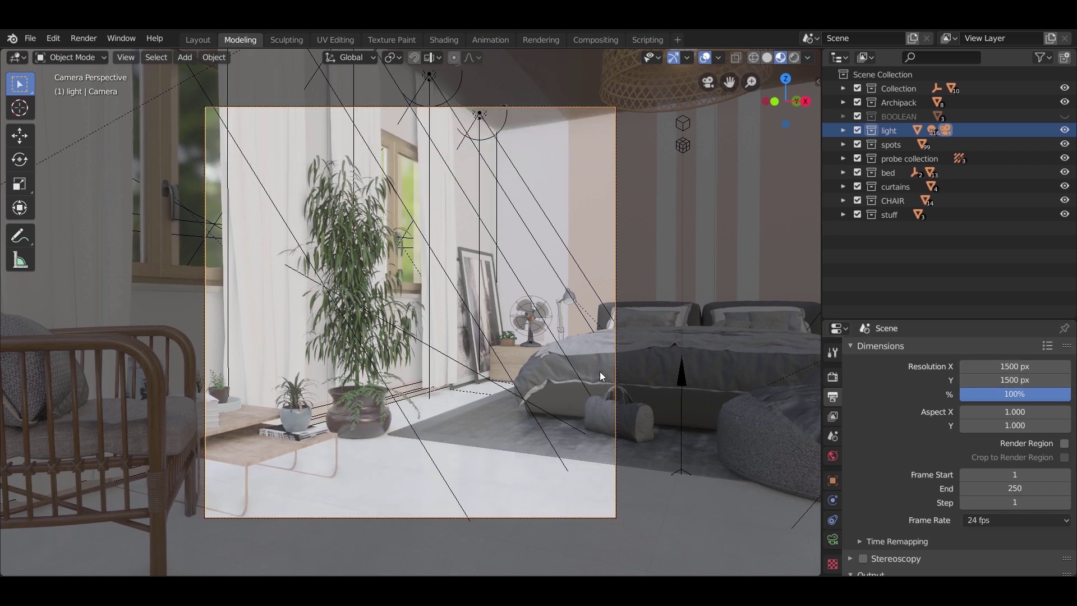
Move the camera to frame the window, plant and armchair, and set its X rotation to 90° and Y rotation to 0°.
key(g)
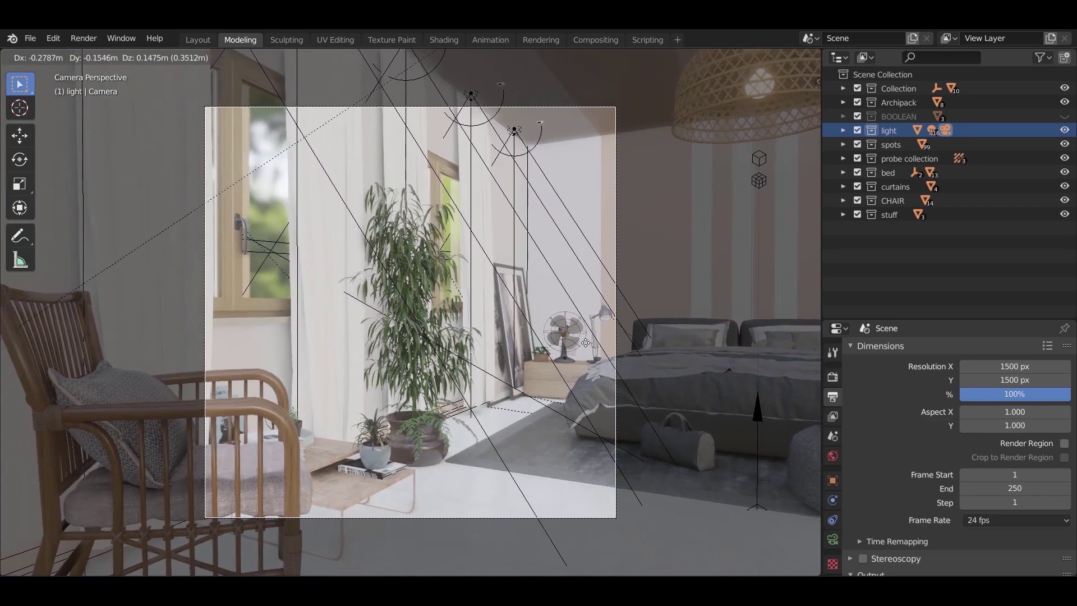
click(587, 353)
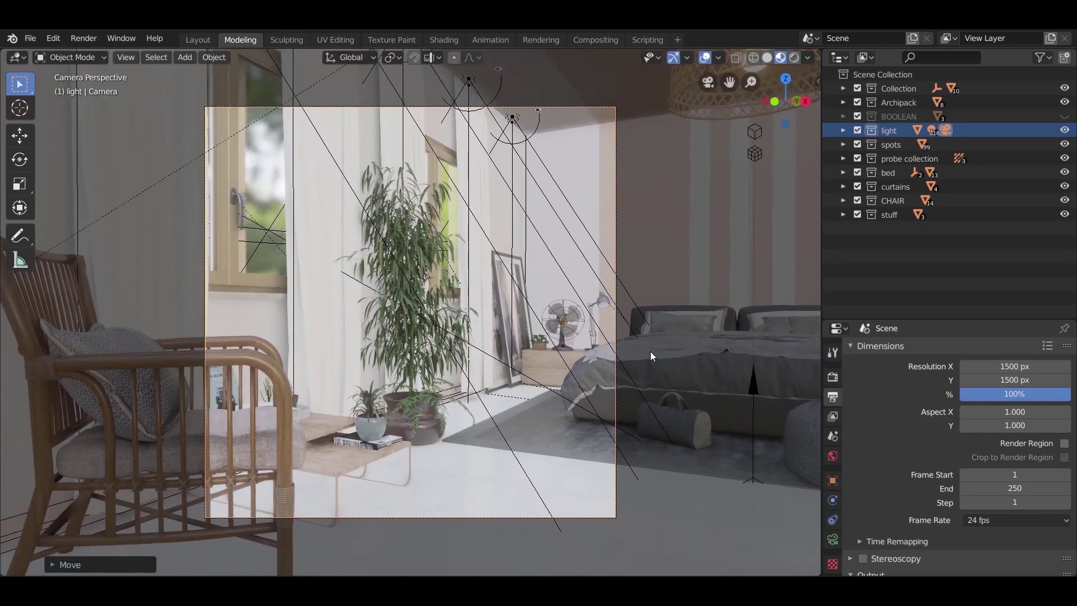
click(833, 480)
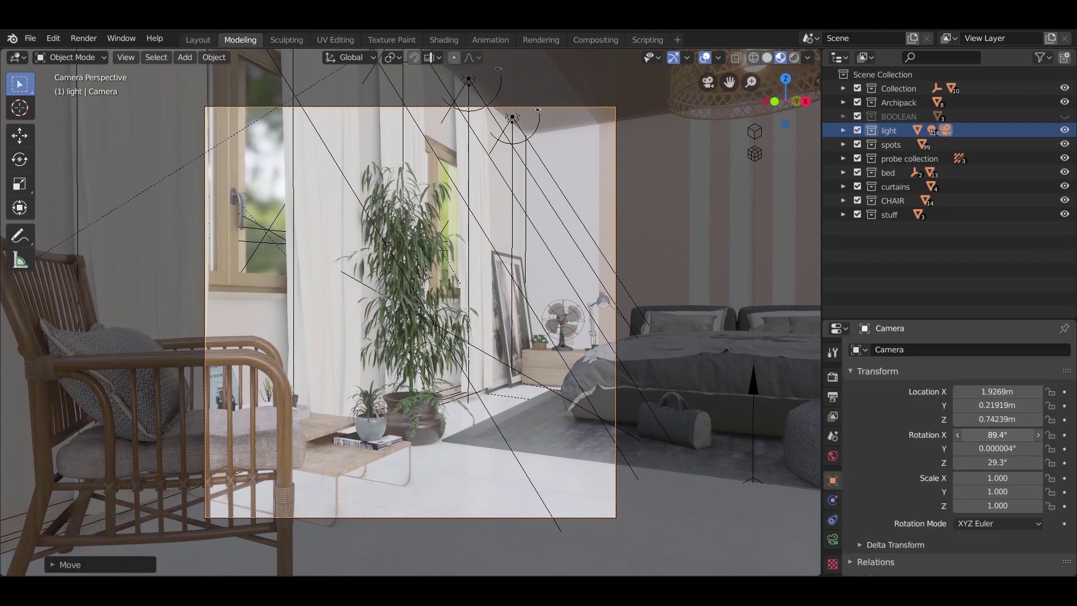
text(90)
key(Return)
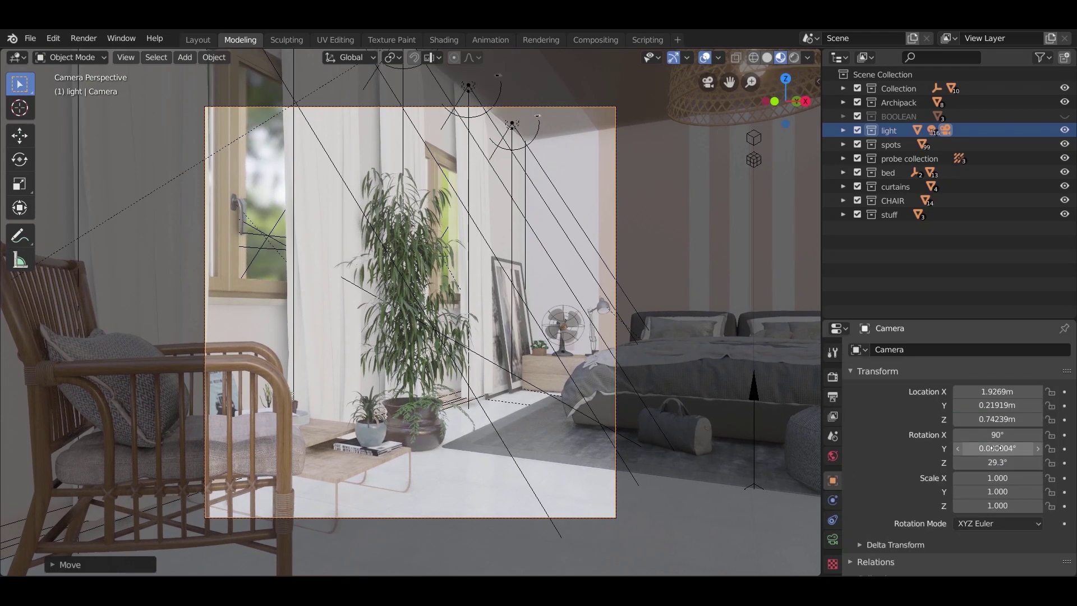
key(Return)
Try a 36 mm focal length for the camera and settle on 42 mm.
click(833, 539)
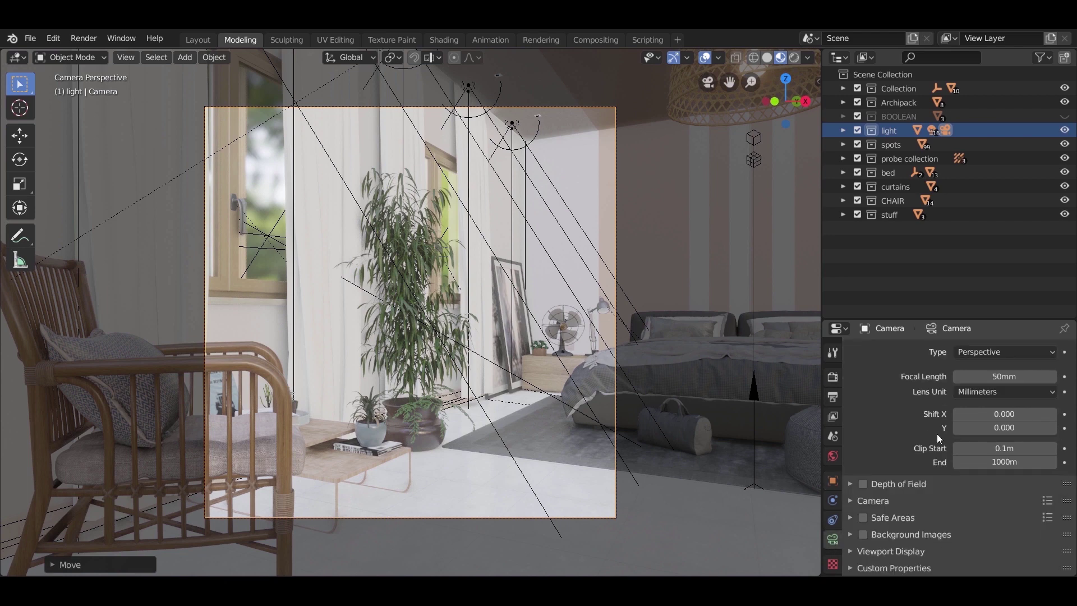
click(997, 376)
text(36)
key(Return)
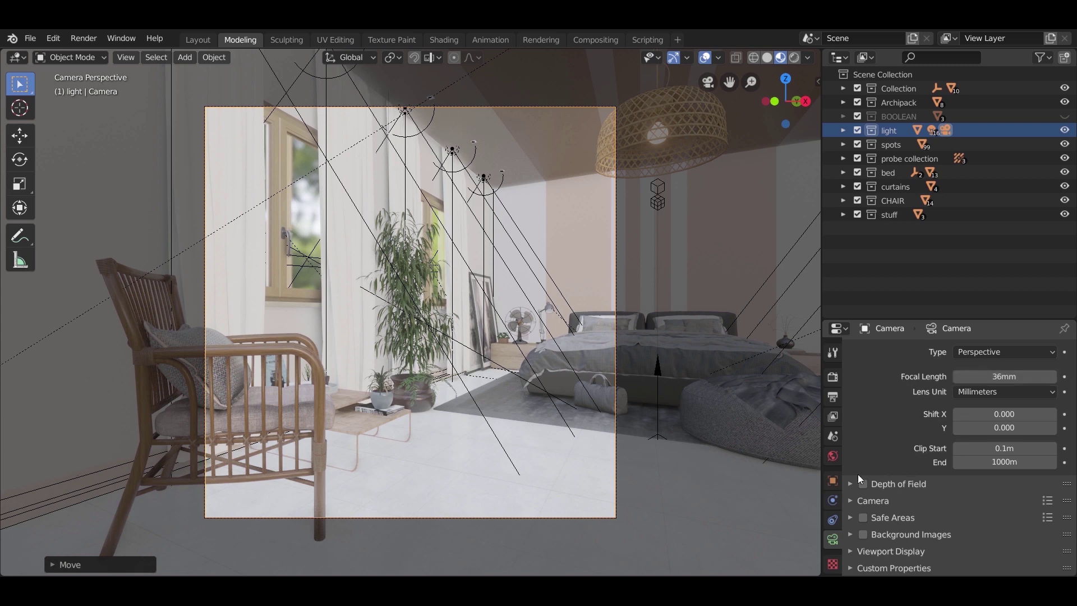
click(988, 377)
text(42)
key(Return)
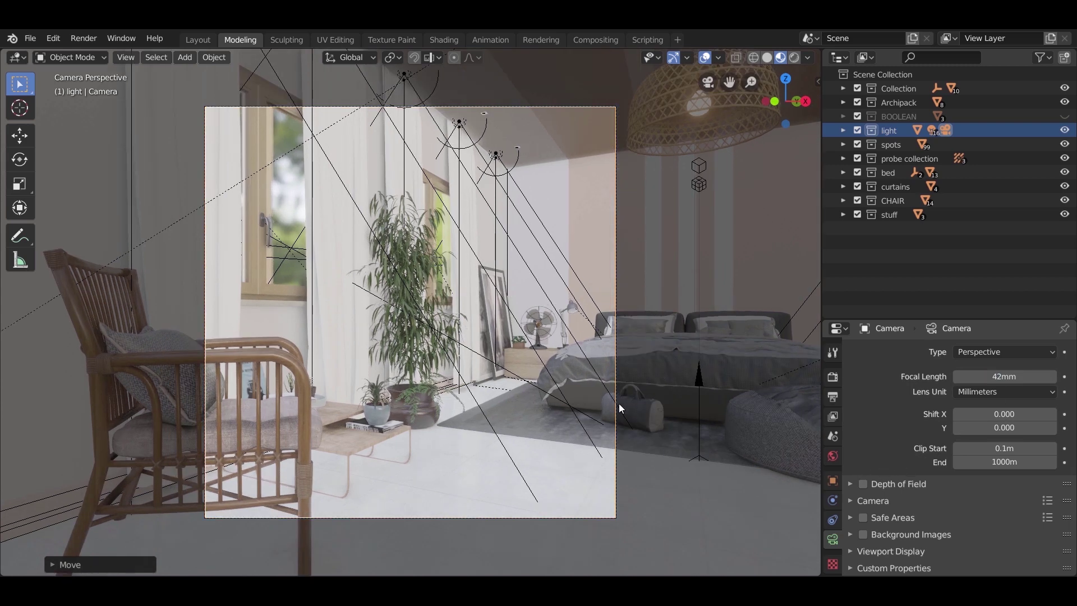
In a wireframe top view, move the camera with Z locked by about 0.15 m in X and -0.11 m in Y.
key(KP_7)
key(z)
click(443, 362)
scroll(529, 369, up, 5)
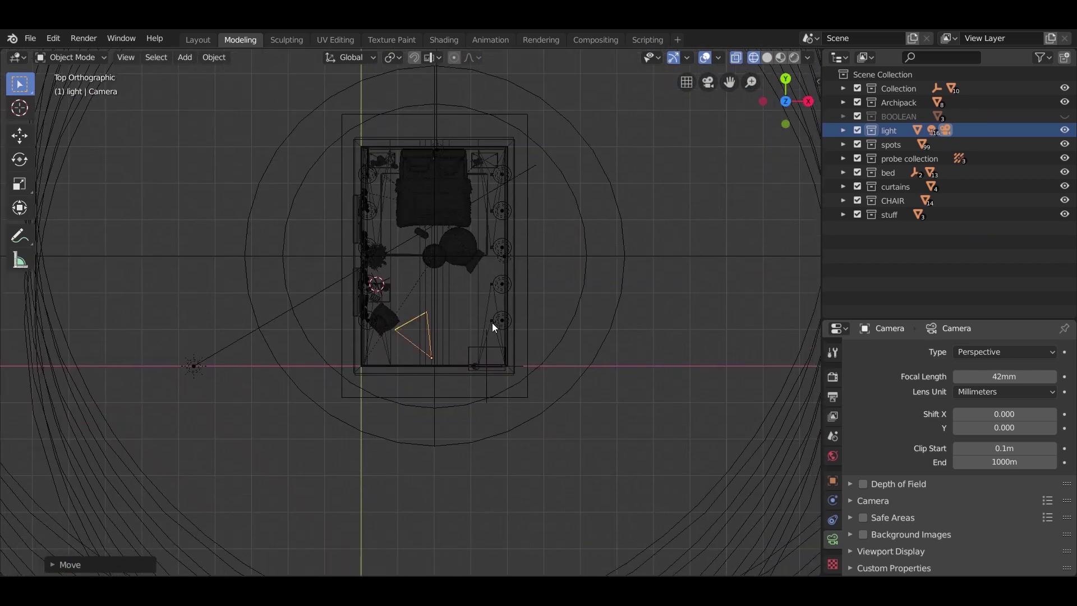
key(g)
key(shift+z)
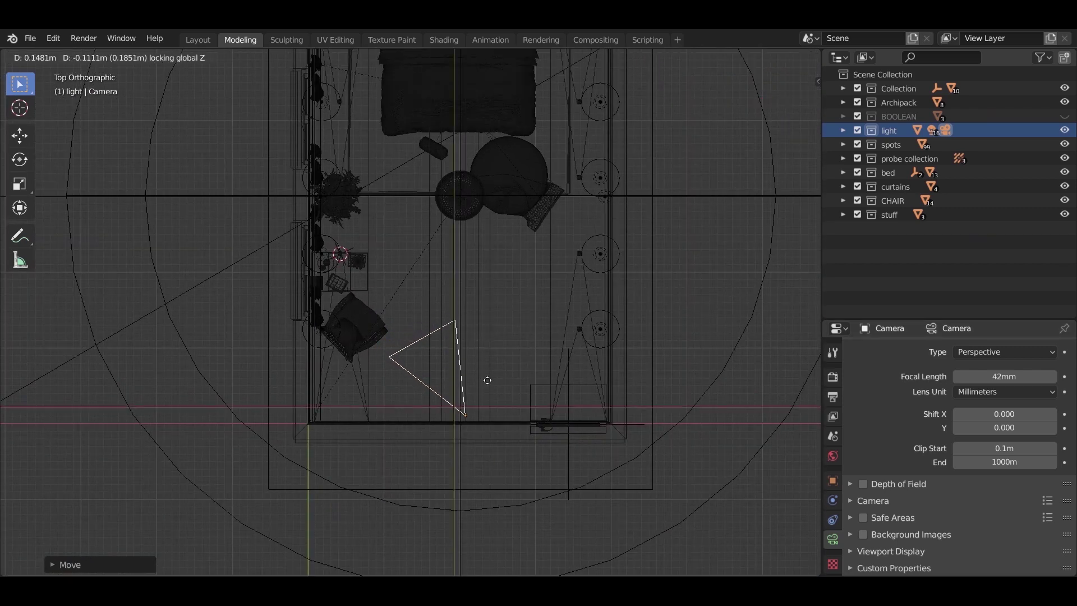
click(487, 382)
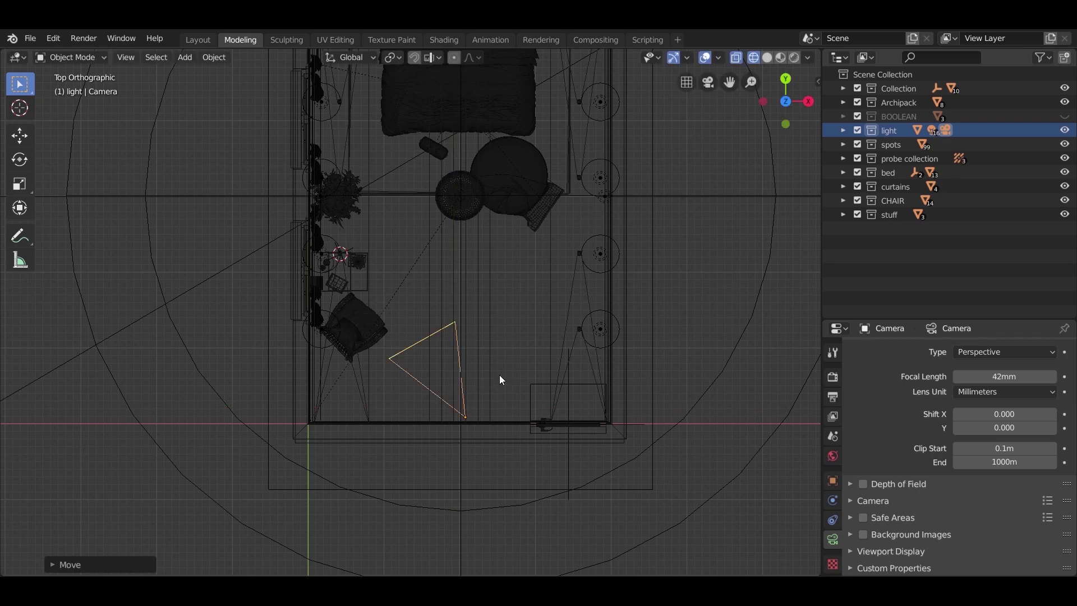
Split the viewport vertically, and split the new narrow viewport horizontally into two.
scroll(500, 375, up, 1)
drag(818, 49, 626, 477)
drag(632, 568, 639, 385)
click(642, 384)
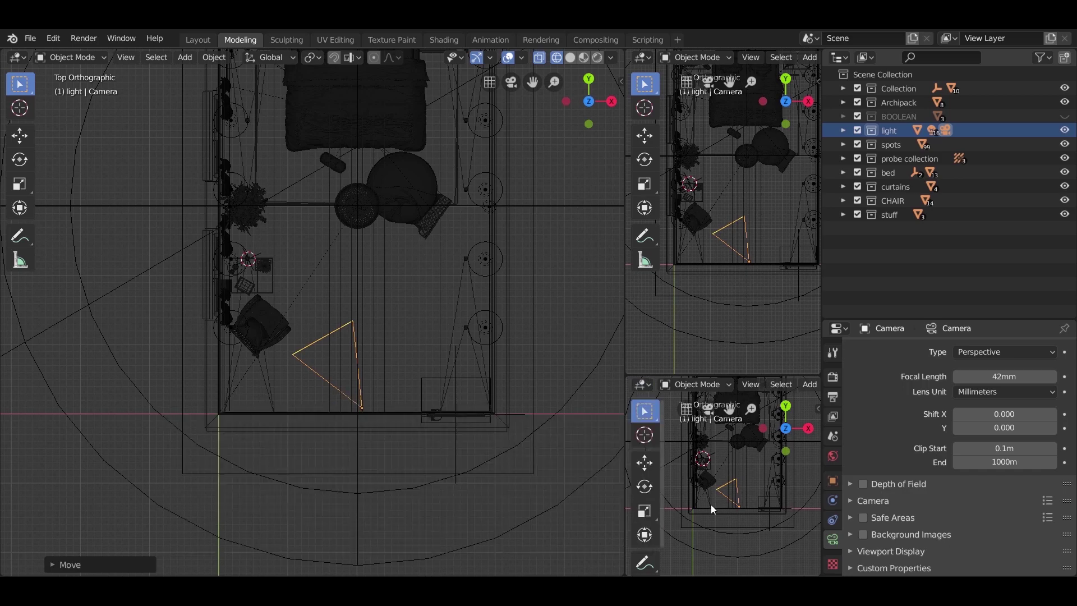
Switch to the Layout workspace, set the animation's end frame to 196, and resize the timeline so the full frame range fits.
key(ctrl+Page_Up)
middle_drag(406, 380, 409, 306)
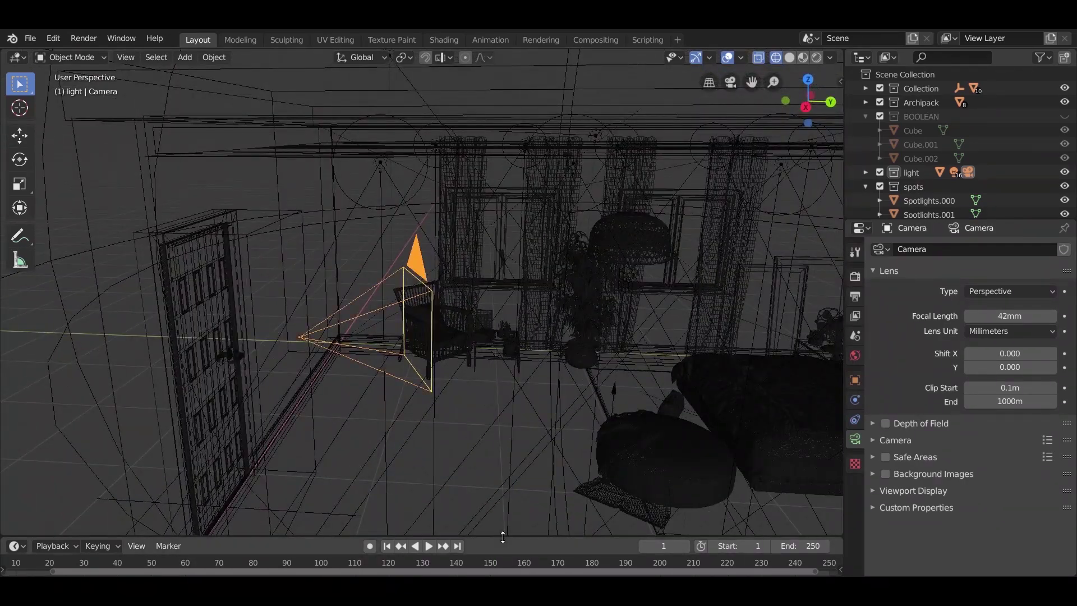
drag(506, 537, 507, 378)
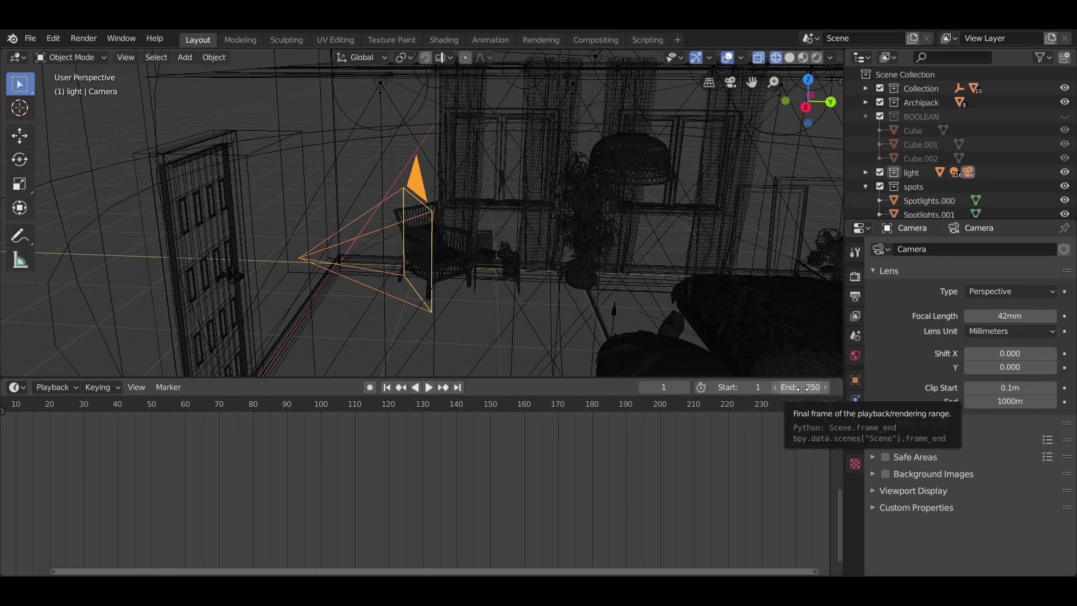
click(802, 388)
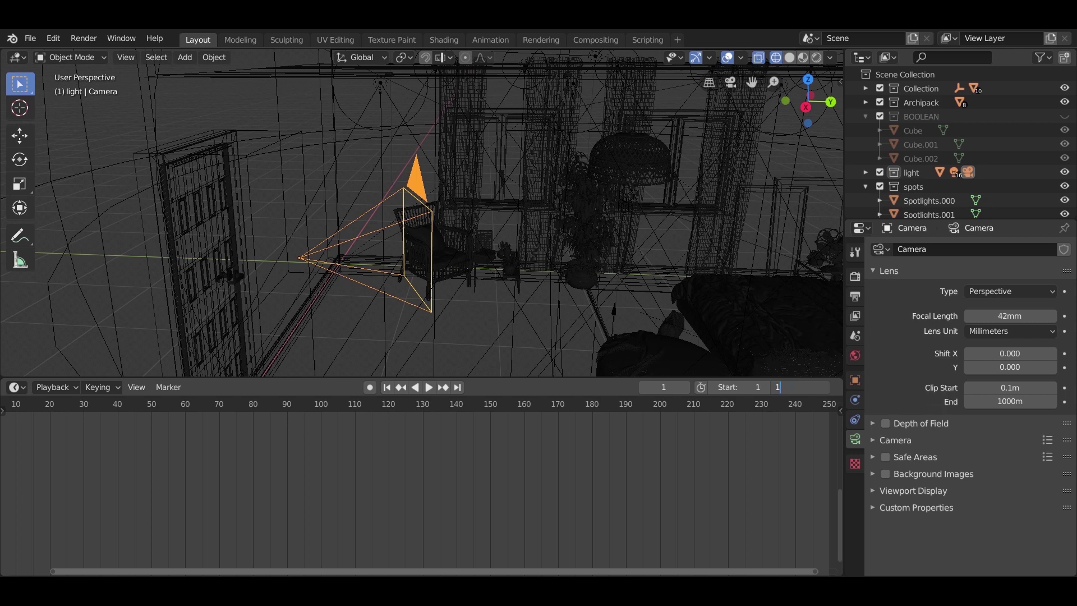
key(Return)
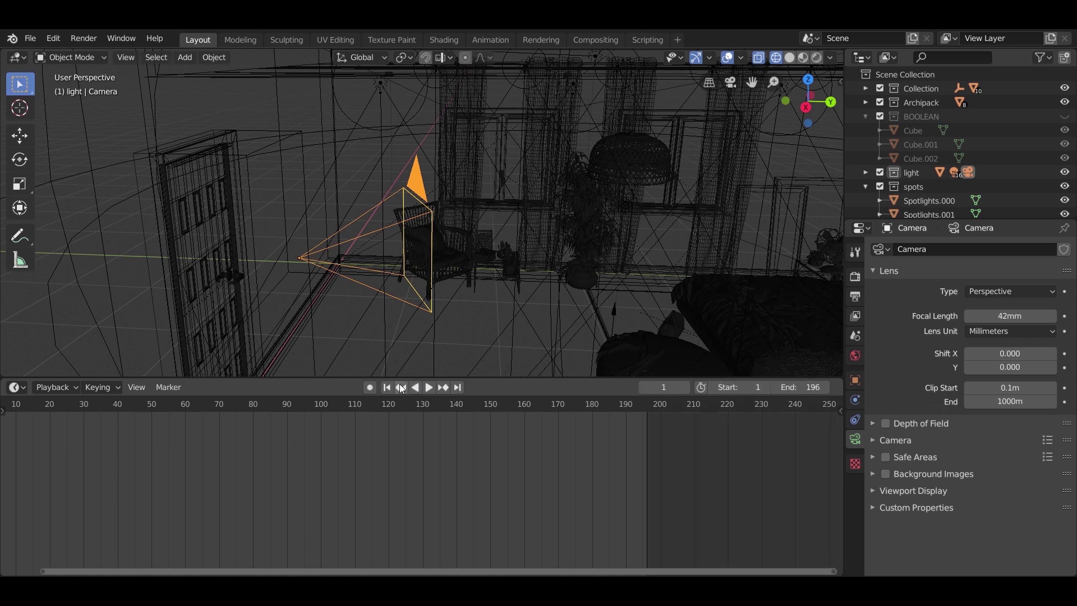
key(Home)
key(Home)
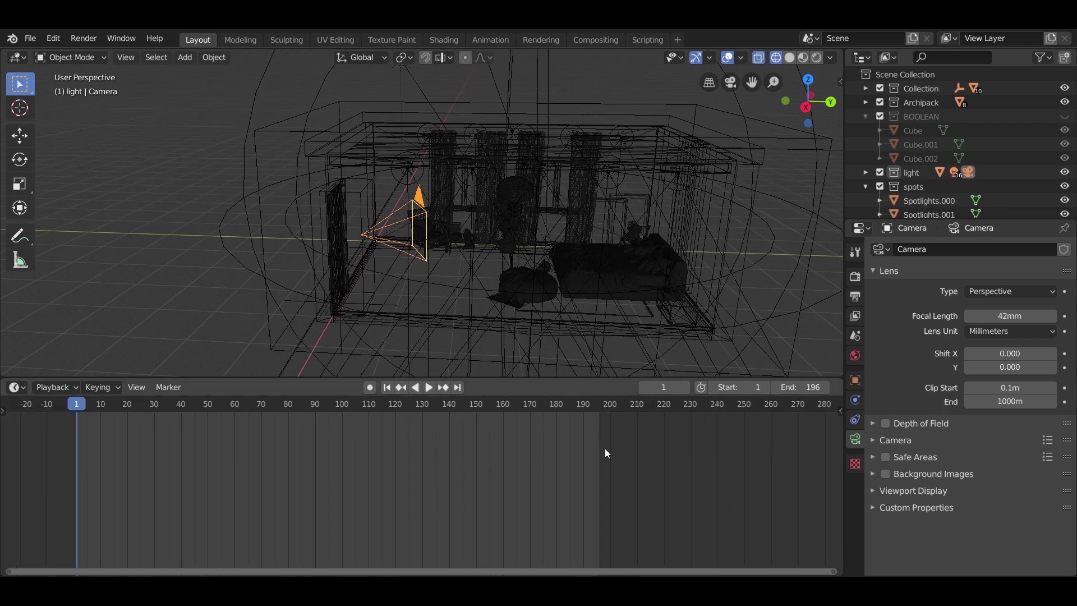
drag(559, 379, 555, 454)
Insert a LocRotScale keyframe for the camera at frame 1.
scroll(427, 253, up, 3)
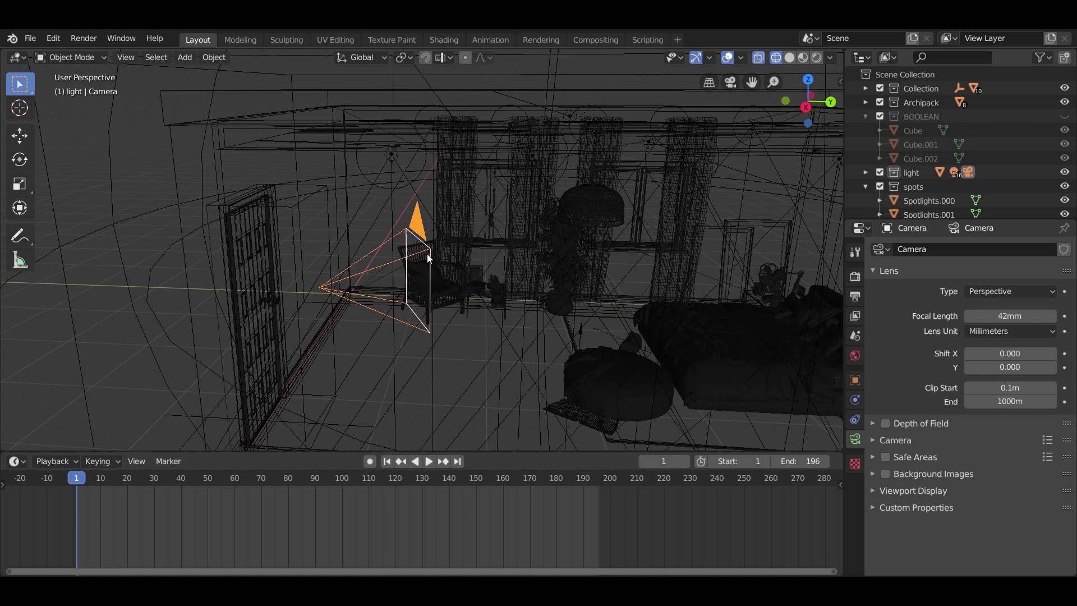
click(853, 380)
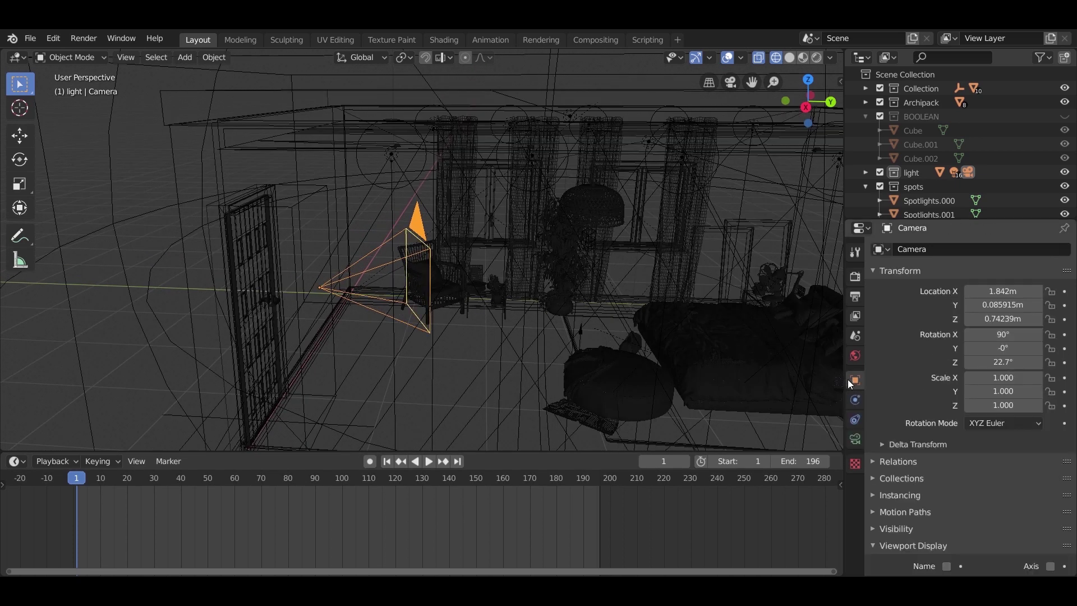
key(i)
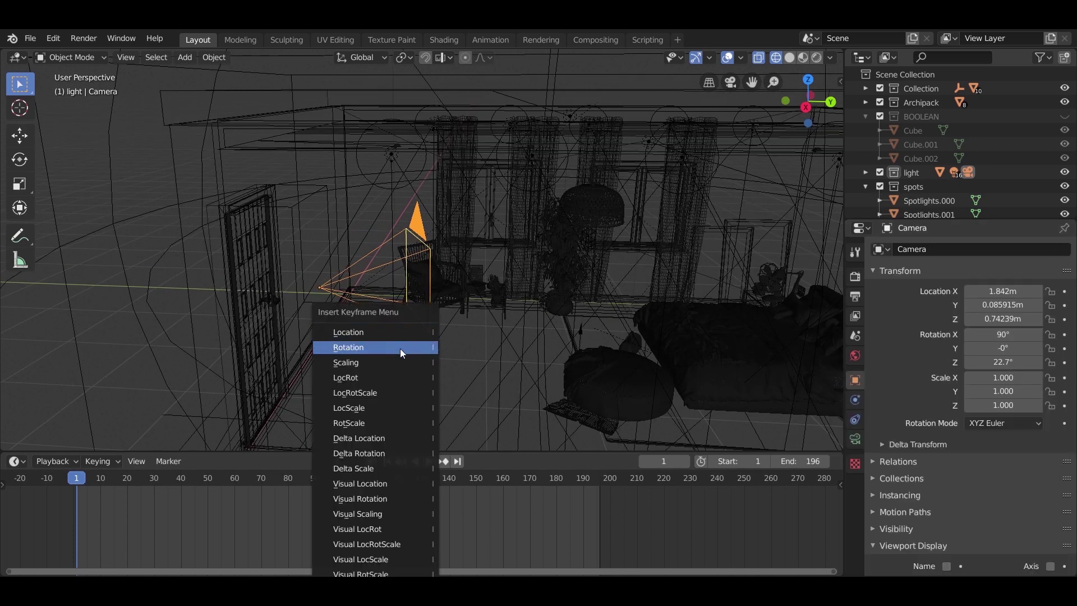
click(392, 398)
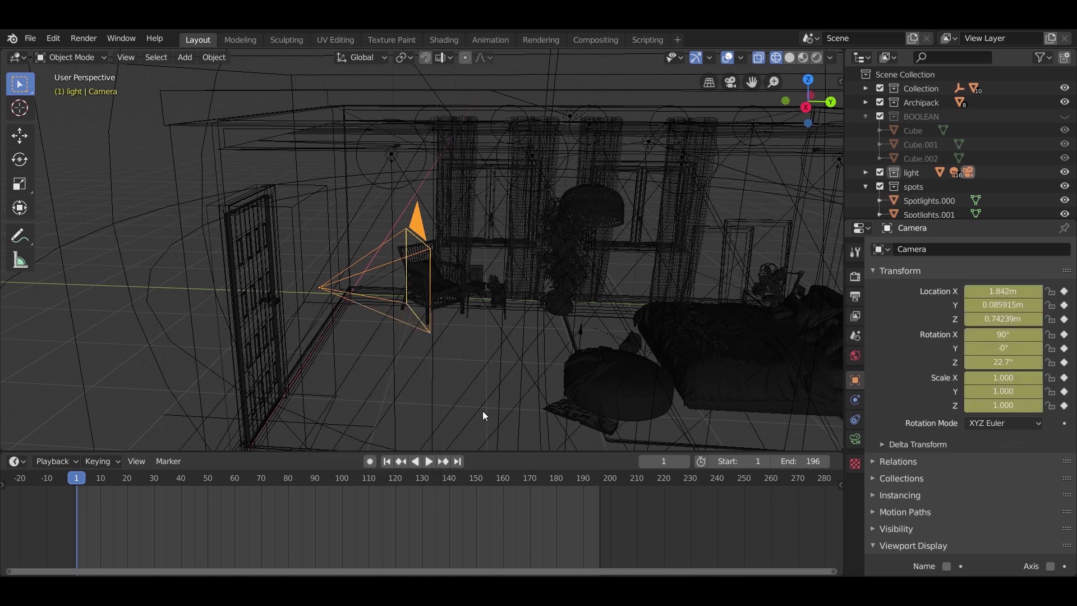
At frame 196, try moving the camera forward and up to about X 1.61 m, Y 0.63 m, Z 0.95 m.
click(459, 460)
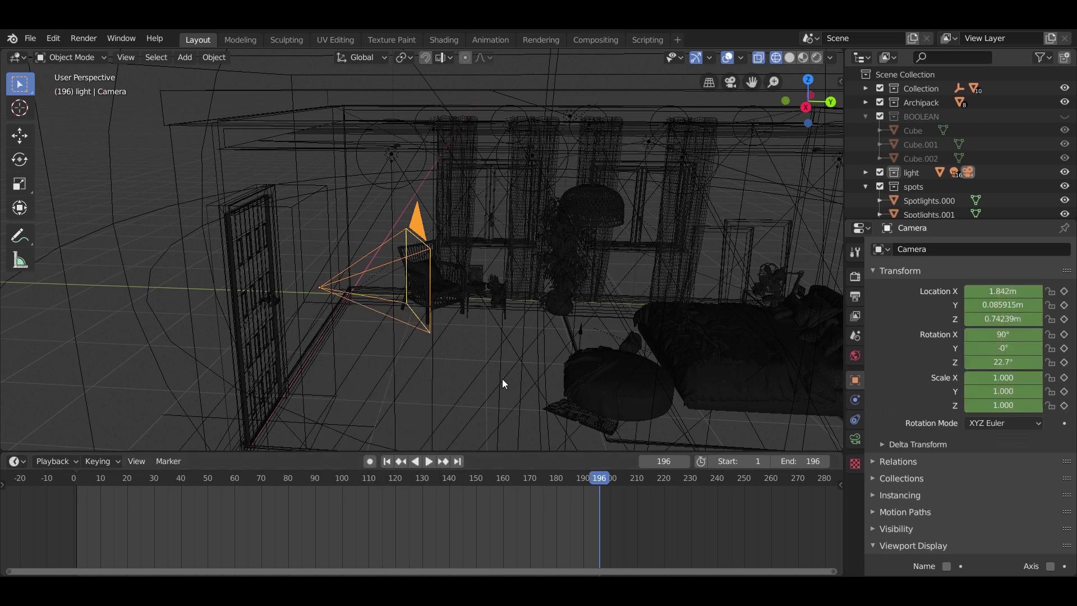
middle_drag(463, 338, 439, 331)
key(g)
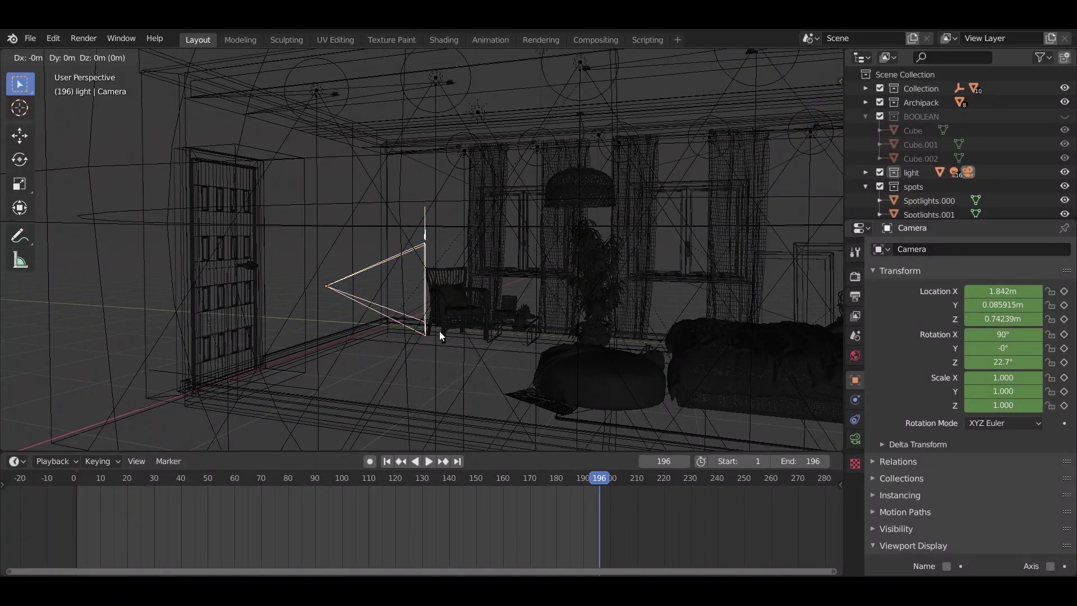
click(490, 313)
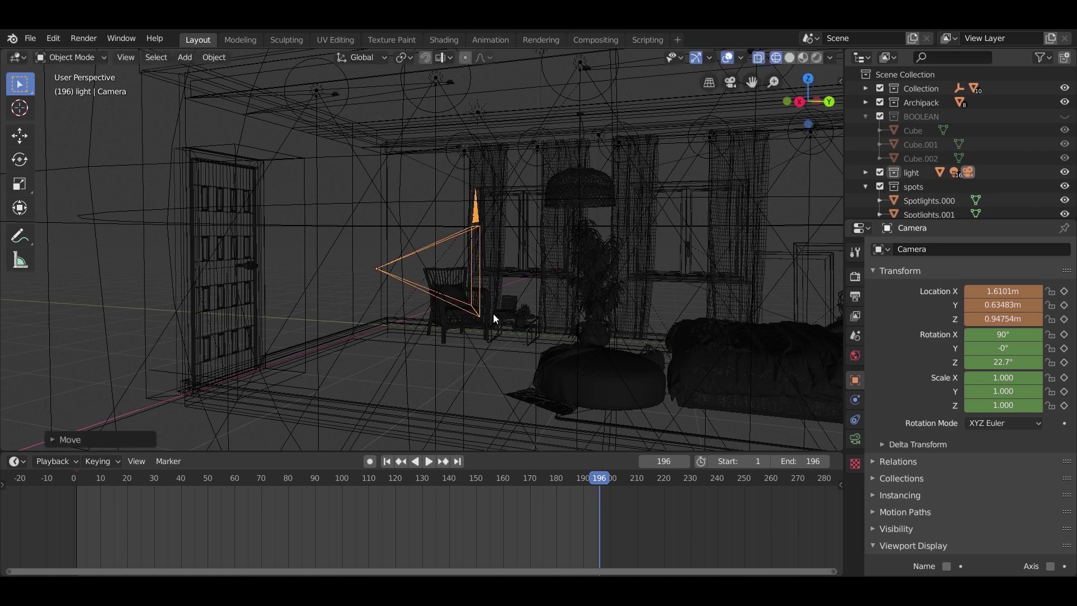
middle_drag(509, 337, 505, 359)
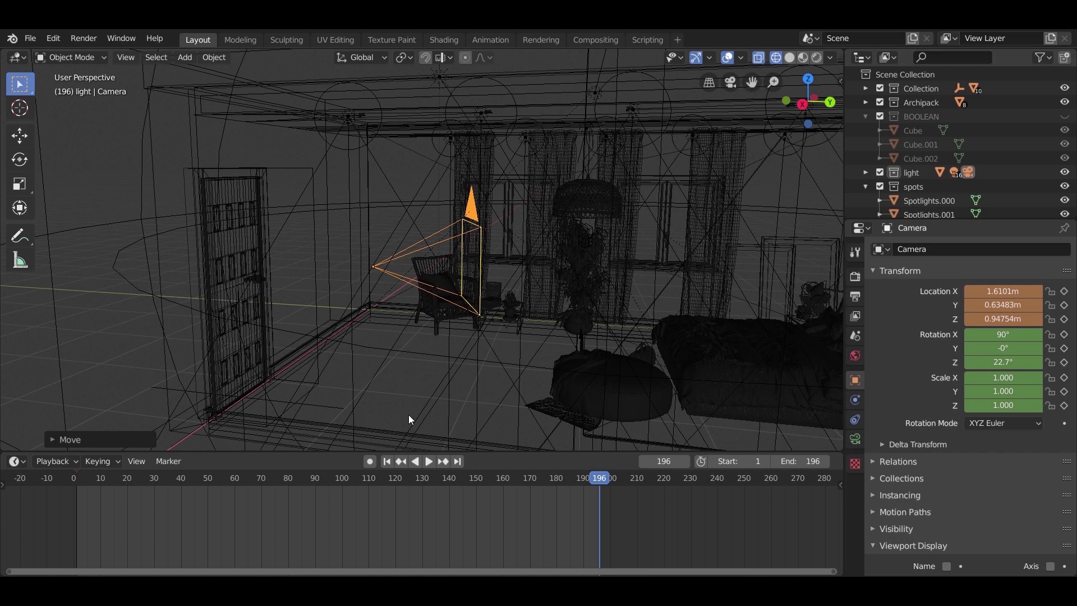
Return to frame 1 and split the viewport, showing the camera view with Material Preview shading in the new one.
click(387, 461)
drag(830, 50, 637, 168)
key(KP_0)
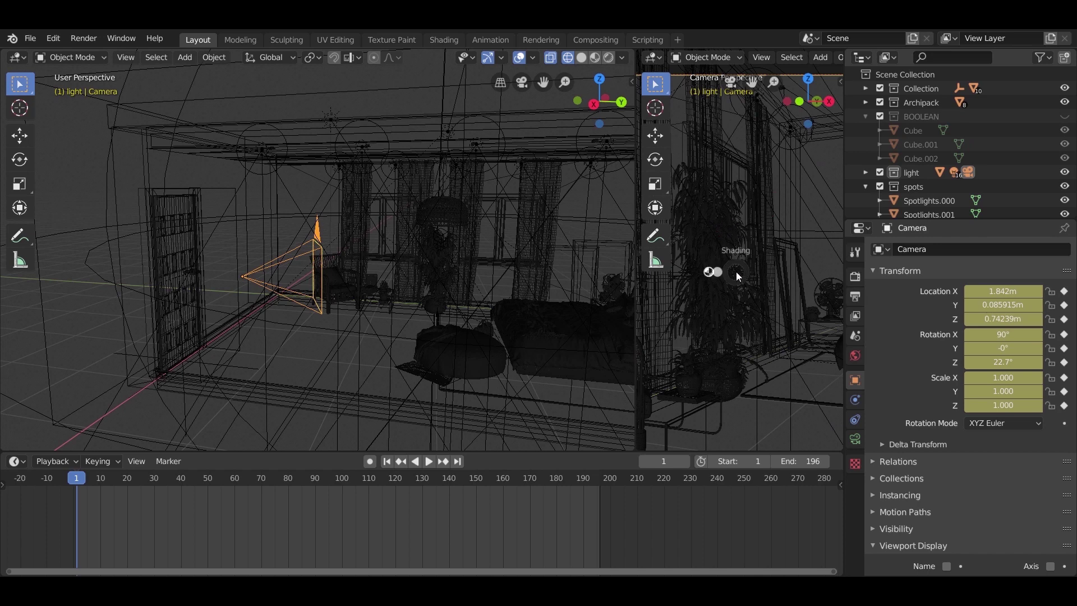
click(745, 342)
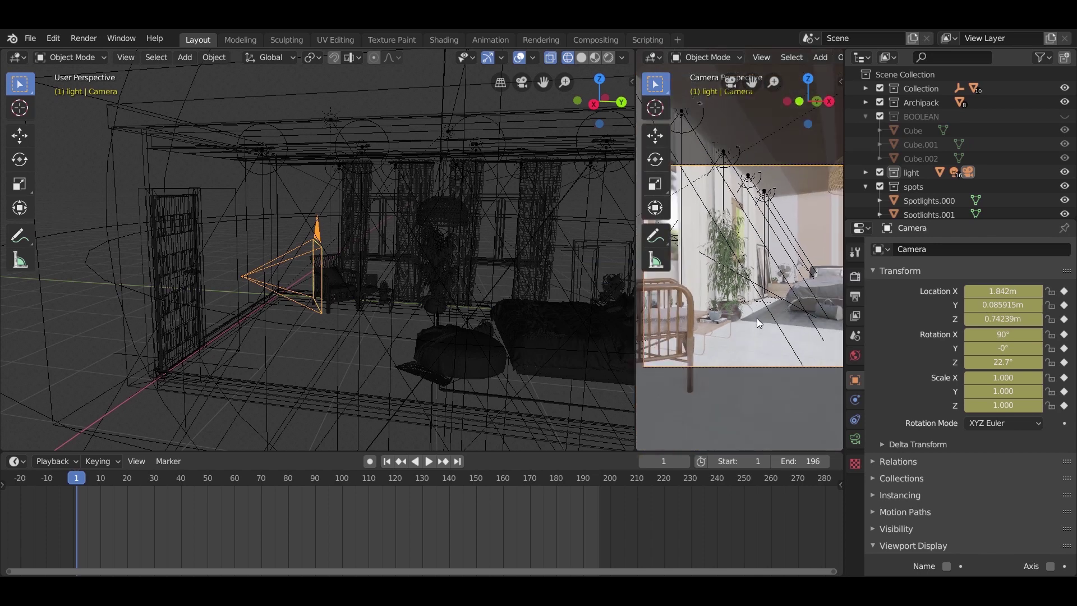
scroll(756, 318, down, 2)
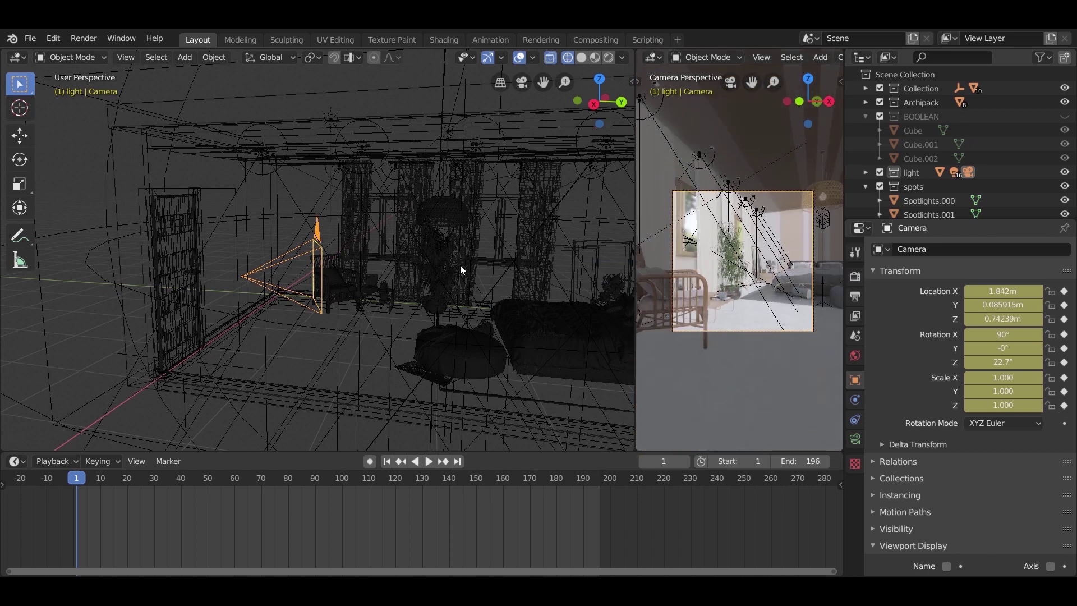
At frame 1, try moving the camera forward and up to about X 1.68 m, Y 0.47 m, Z 0.96 m.
middle_drag(316, 272, 308, 284)
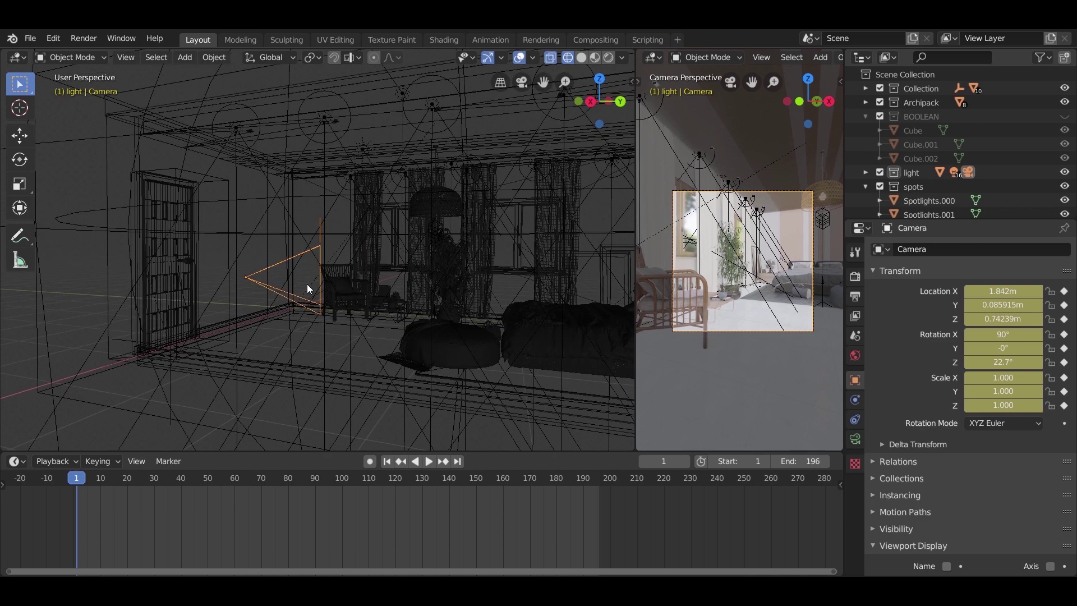
scroll(308, 284, up, 1)
key(g)
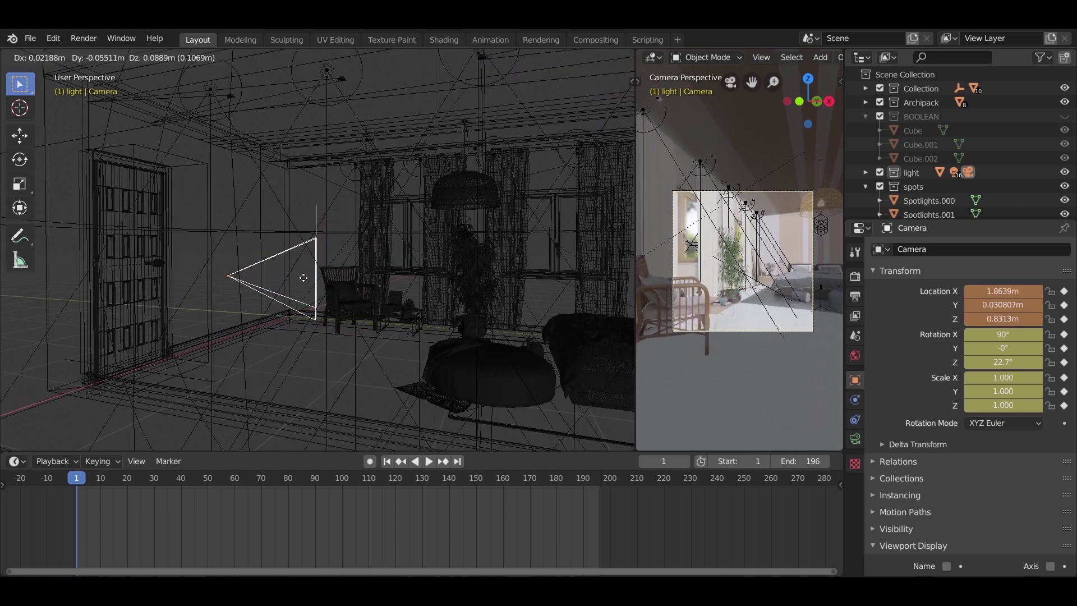
click(339, 274)
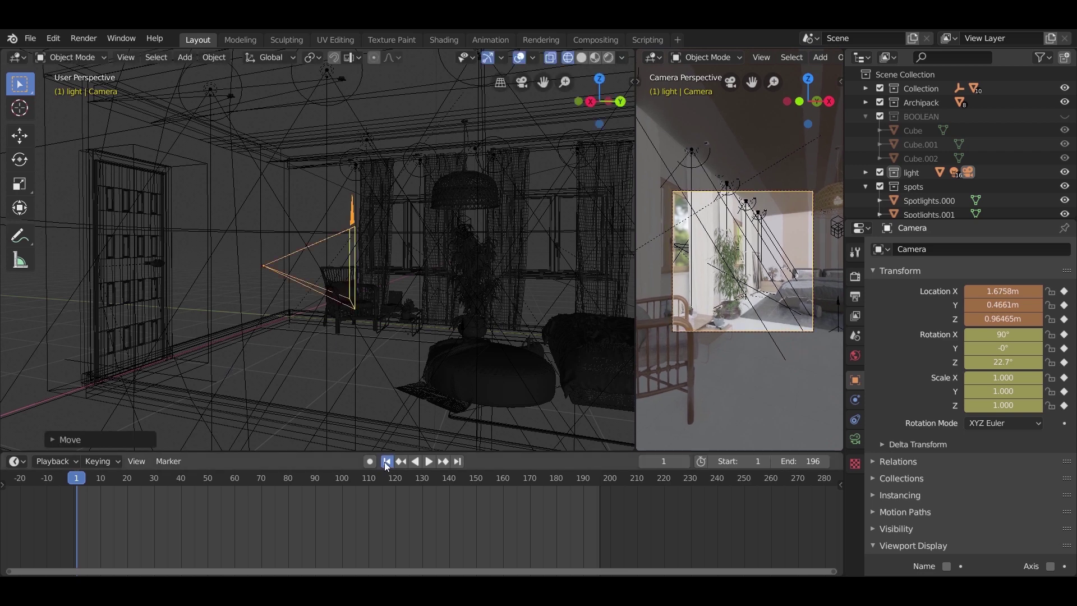
key(i)
At frame 196, insert a LocRotScale keyframe with the camera moved to about X 1.61 m, Y 0.62 m, Z 0.95 m, and play from frame 1.
click(458, 461)
key(g)
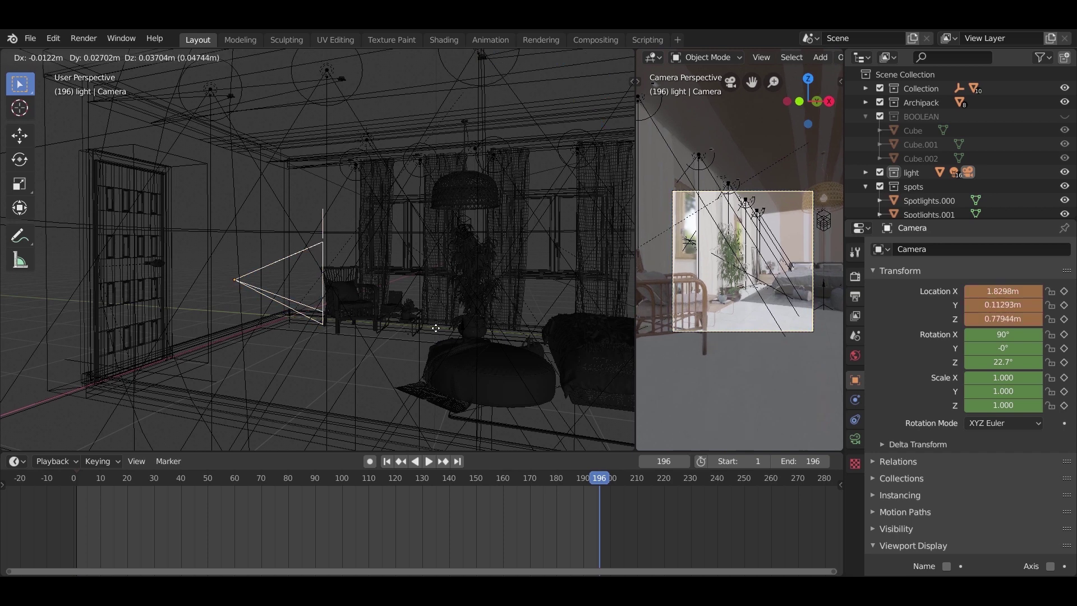
click(479, 321)
key(i)
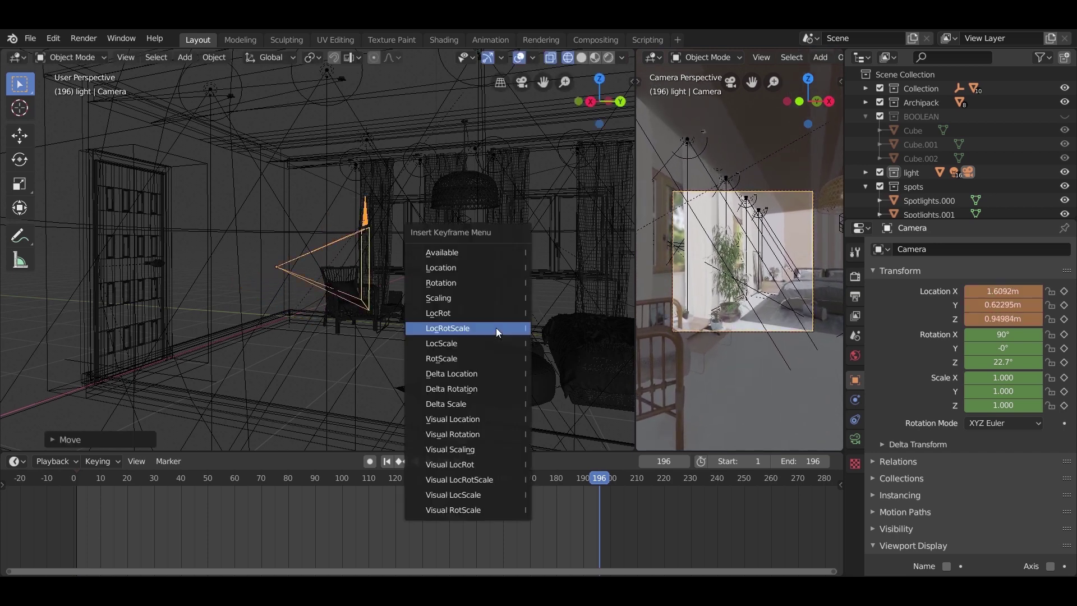
click(496, 328)
click(388, 462)
key(space)
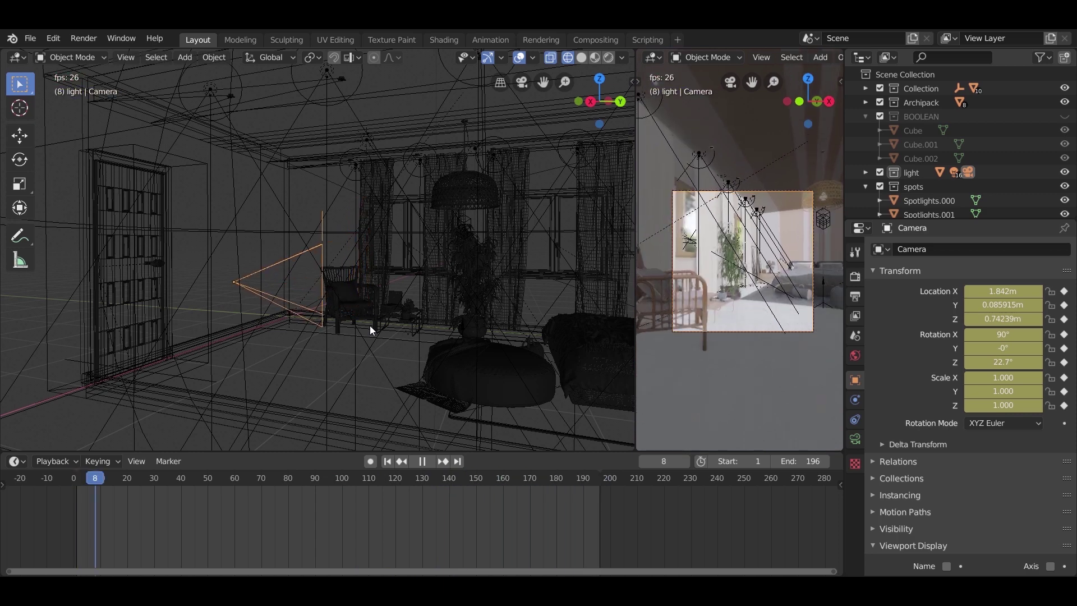
Switch to the Modeling workspace and set its camera viewport to Solid shading.
key(ctrl+Page_Down)
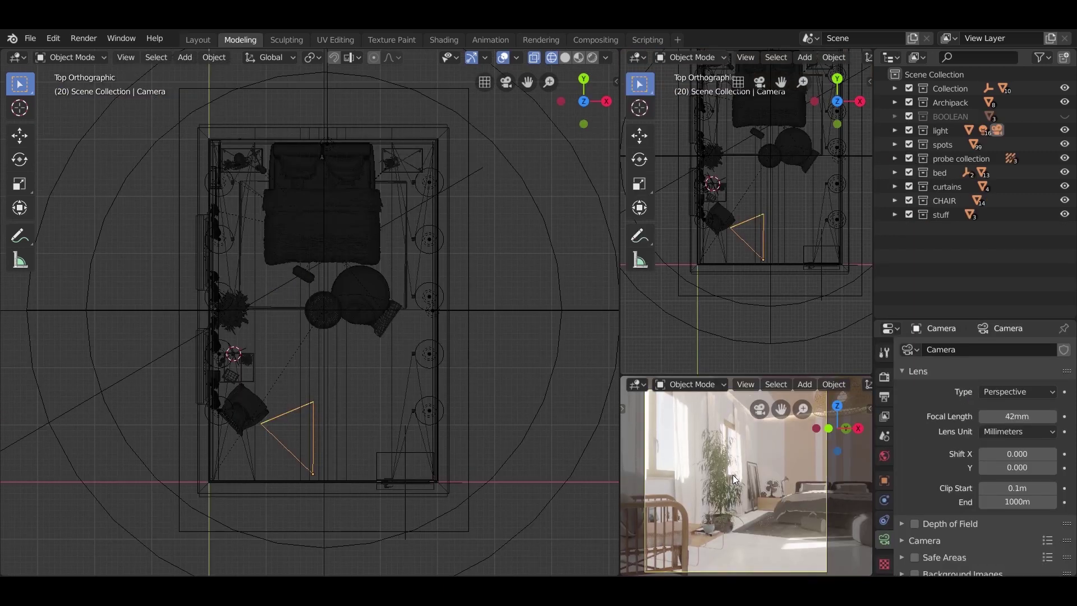
click(727, 468)
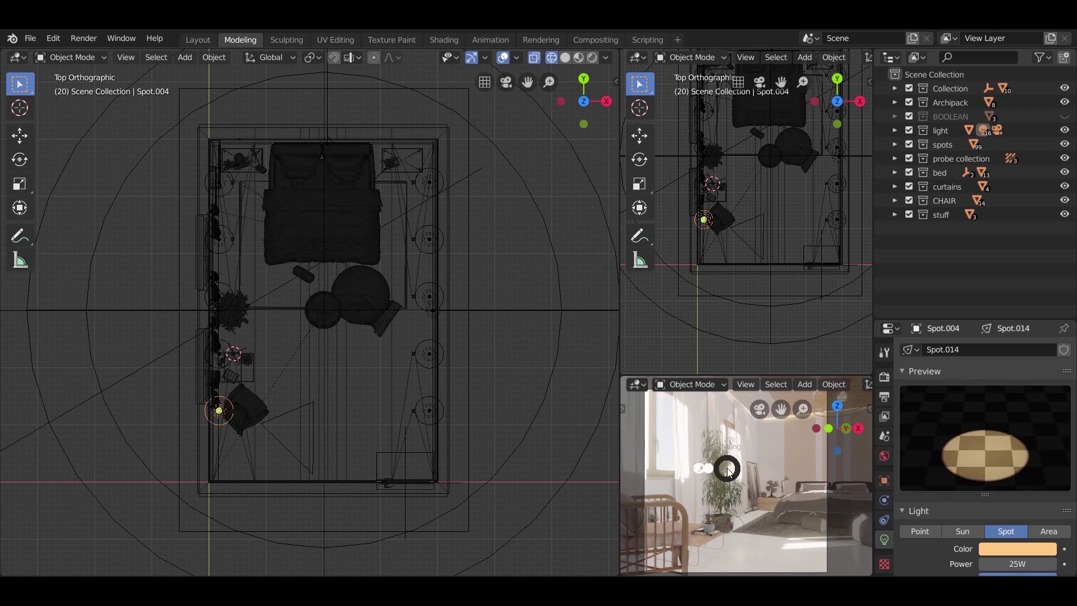
key(z)
click(791, 469)
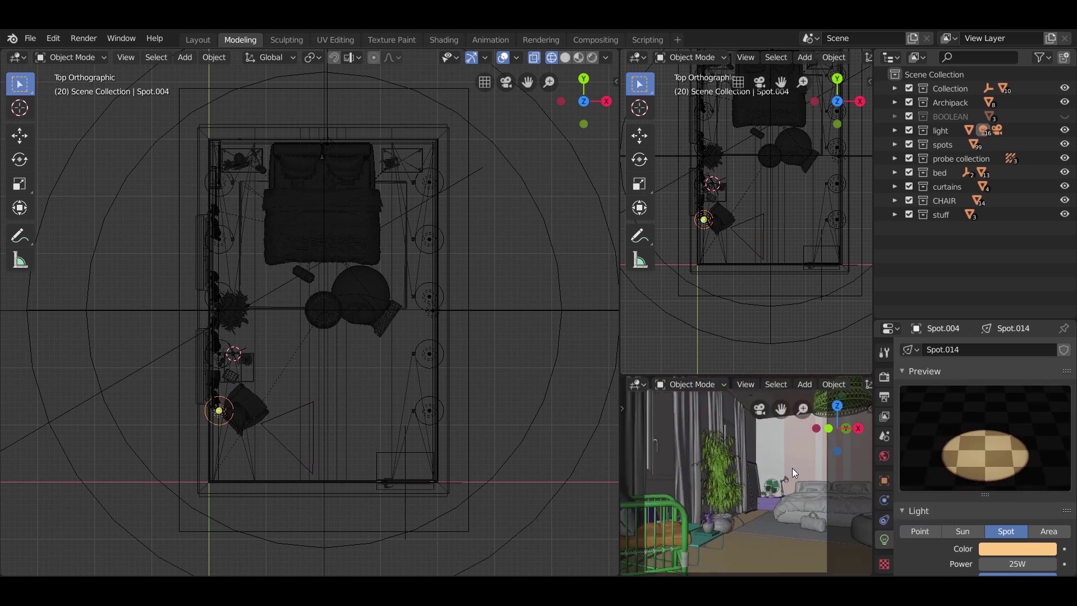
Create a new collection in the scene and rename it particle.
right_click(934, 234)
click(935, 235)
click(950, 232)
double_click(951, 233)
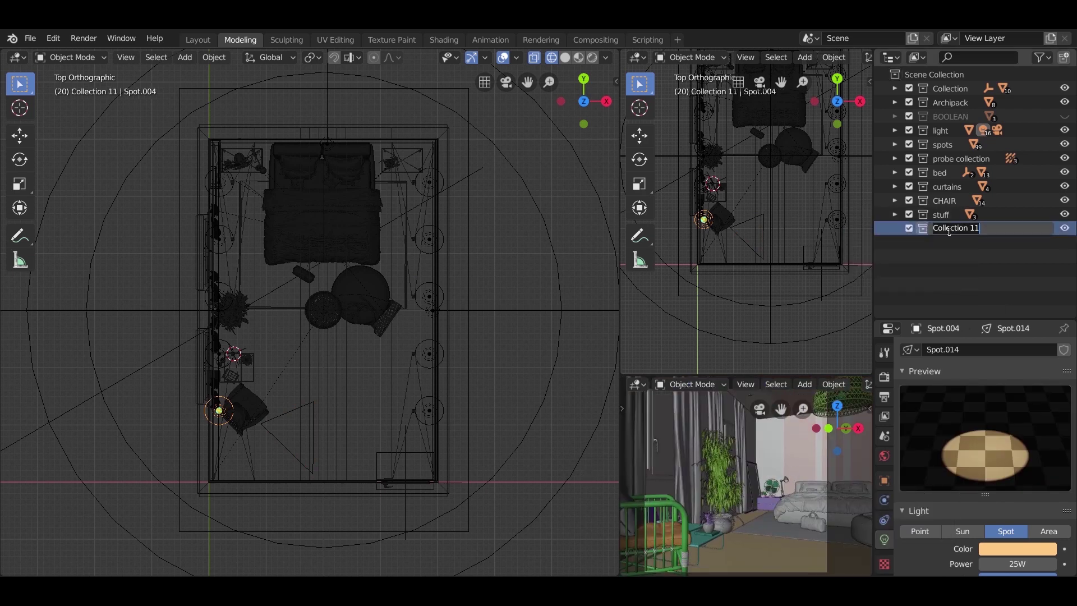
text(particle)
key(Return)
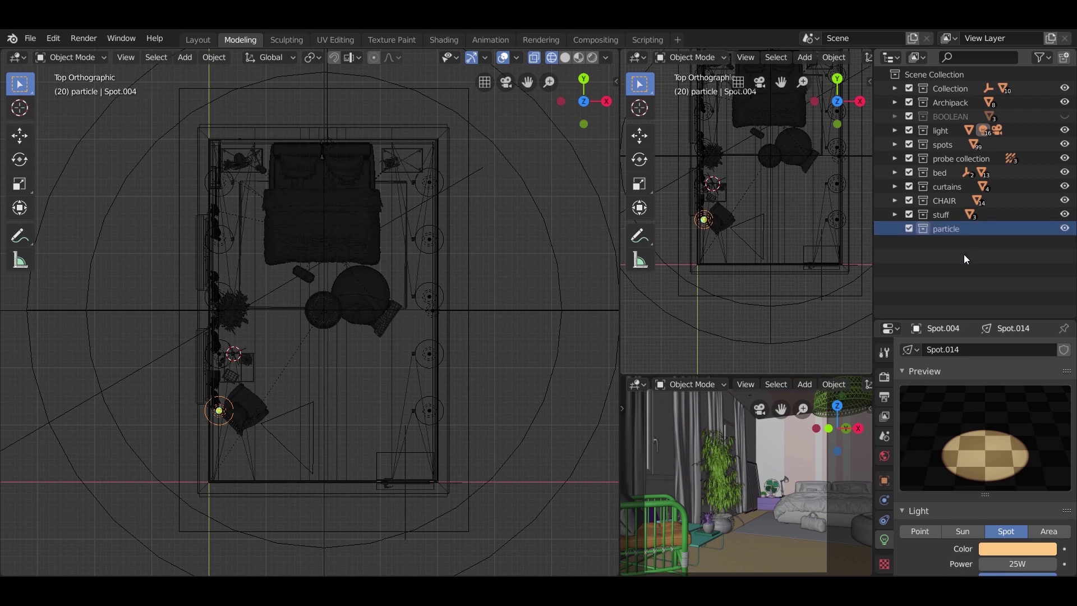
Add a cube to the particle collection and move it inside the room, near the window wall.
key(shift+a)
mouse_move(311, 326)
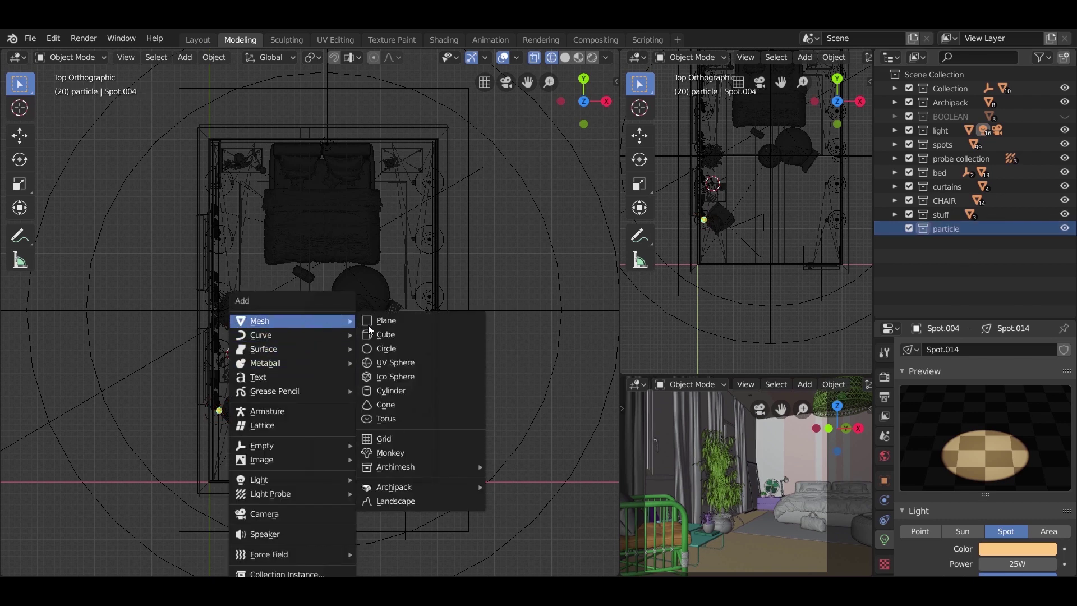
click(387, 335)
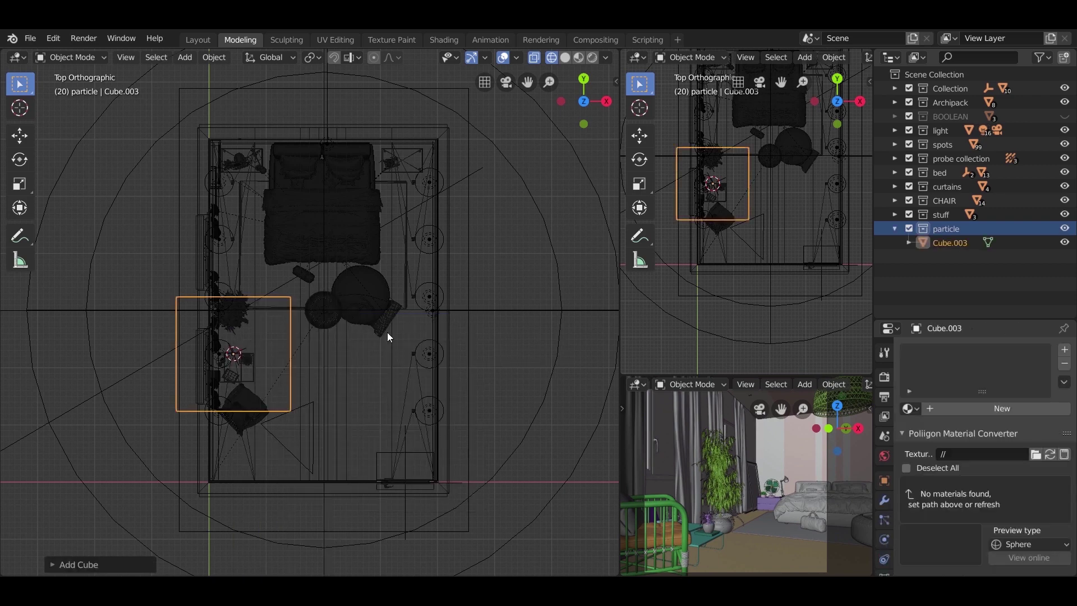
key(g)
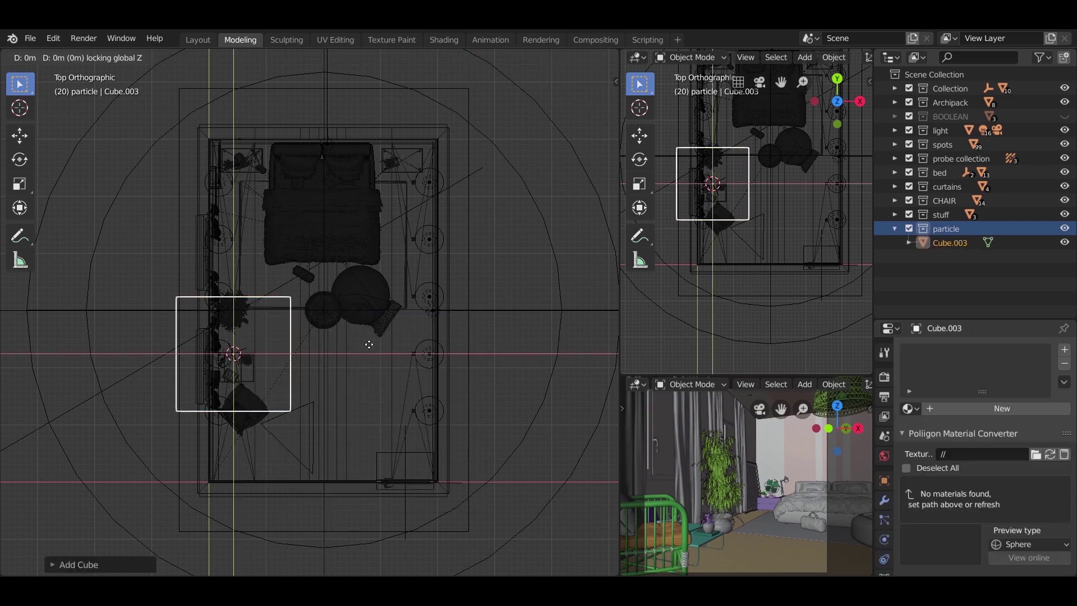
click(414, 306)
Scale and shift the cube along Y and X so it covers the window side of the room along most of its length.
key(s)
key(y)
click(482, 120)
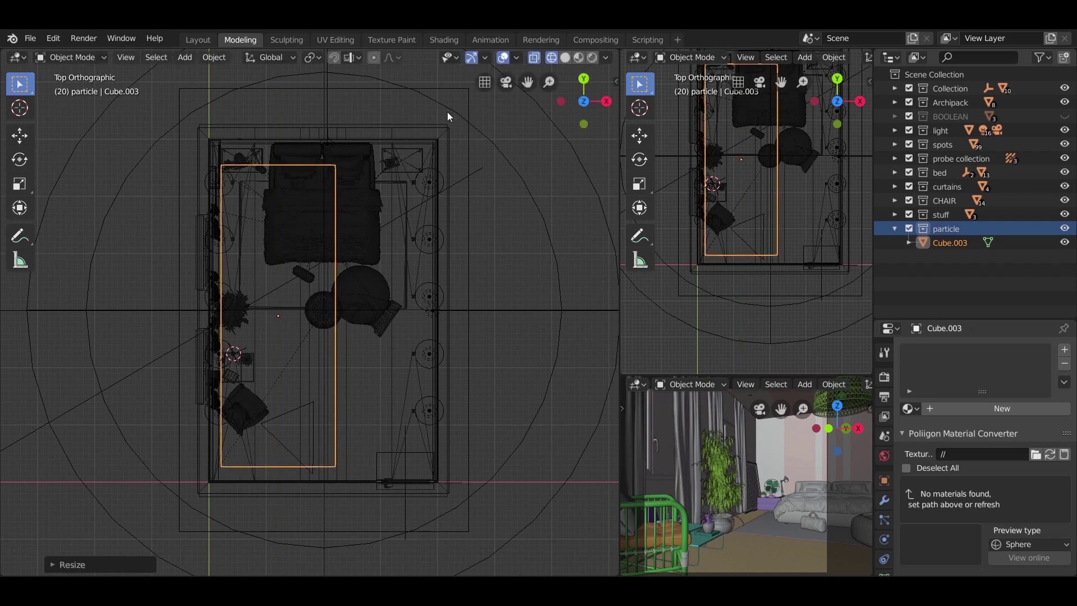
key(g)
key(y)
click(438, 116)
key(s)
key(x)
click(427, 197)
key(g)
key(x)
click(426, 213)
In the front view, adjust the cube's vertical position and height so it fits between the floor and the ceiling.
middle_drag(426, 213, 425, 222)
key(KP_1)
key(s)
key(z)
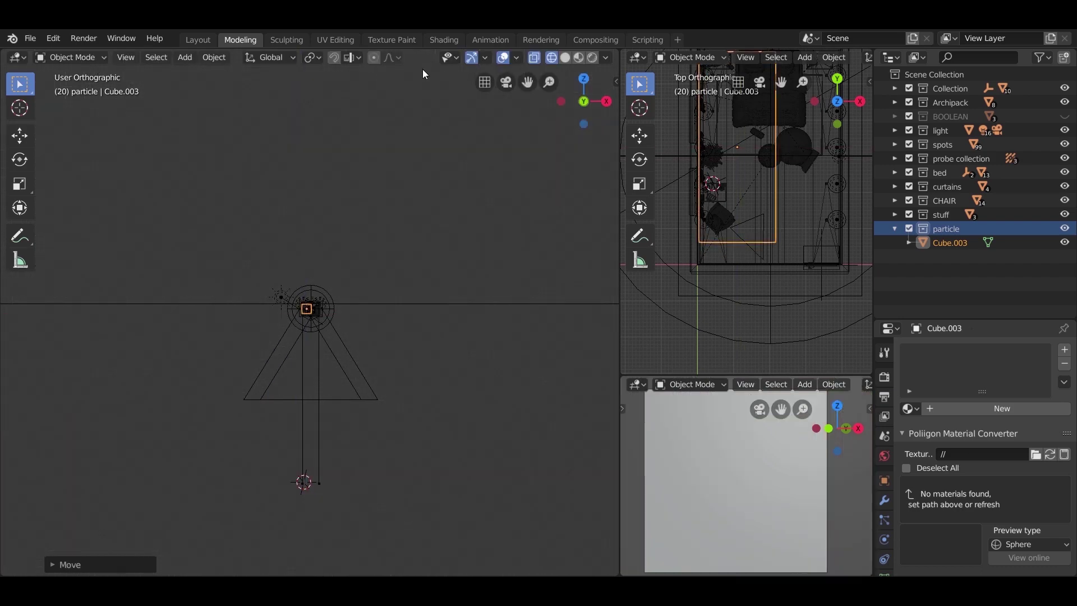
scroll(309, 312, up, 5)
click(380, 312)
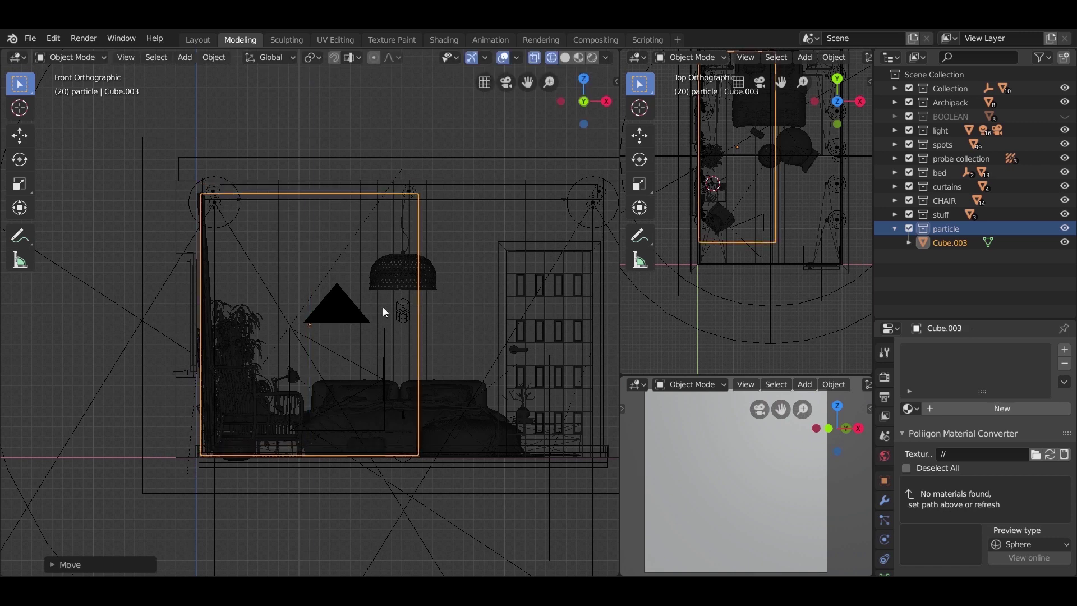
key(s)
key(z)
click(394, 303)
key(s)
key(z)
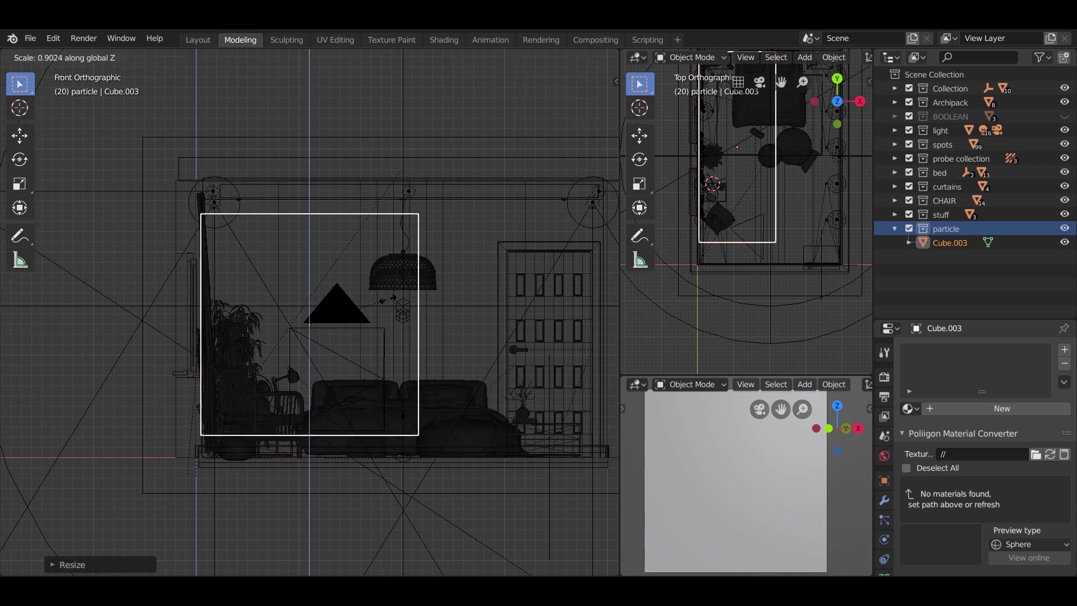
click(423, 304)
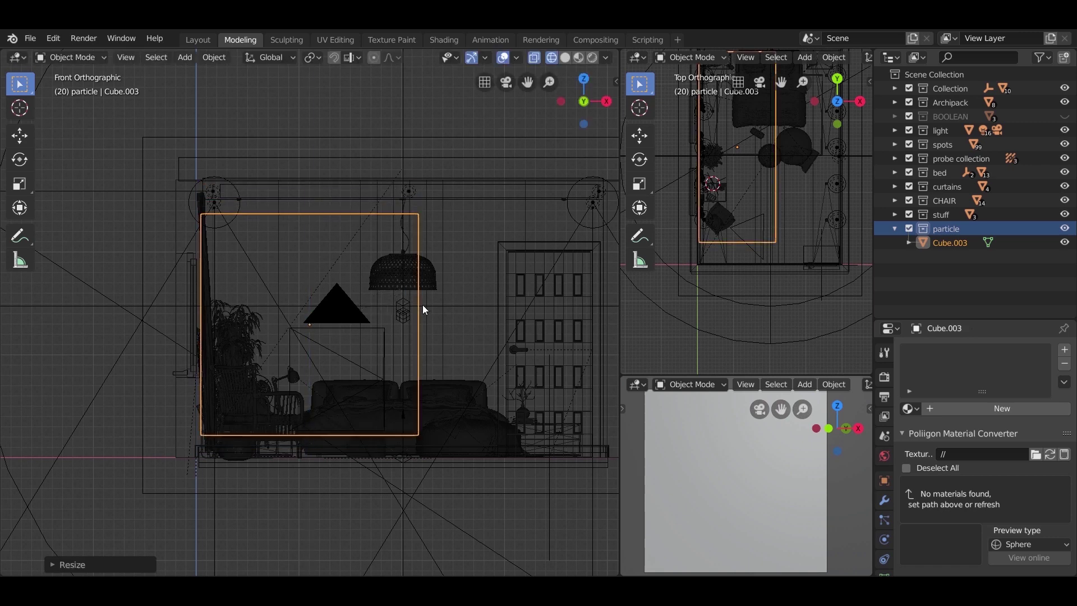
Switch to the Layout workspace with Solid shading and add an emitter particle system to the cube.
middle_drag(422, 305, 531, 303)
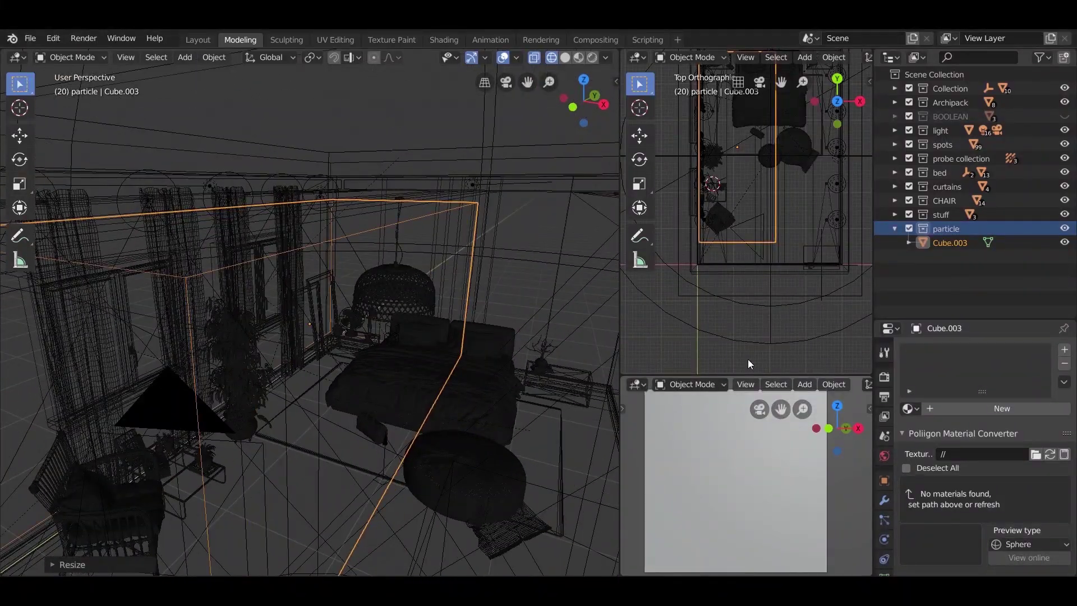
middle_drag(383, 319, 399, 339)
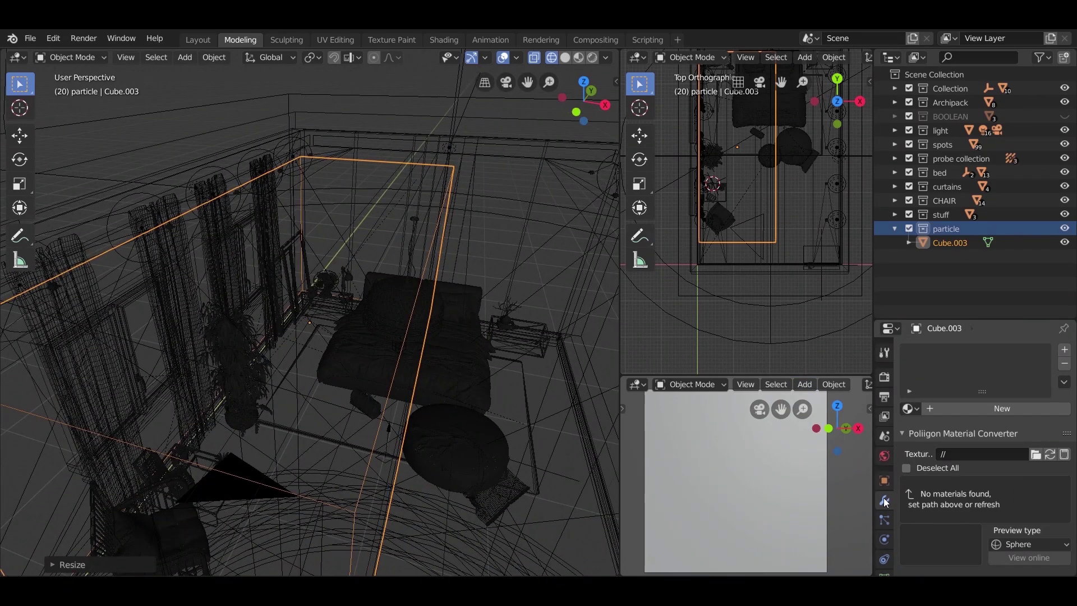
scroll(469, 305, down, 4)
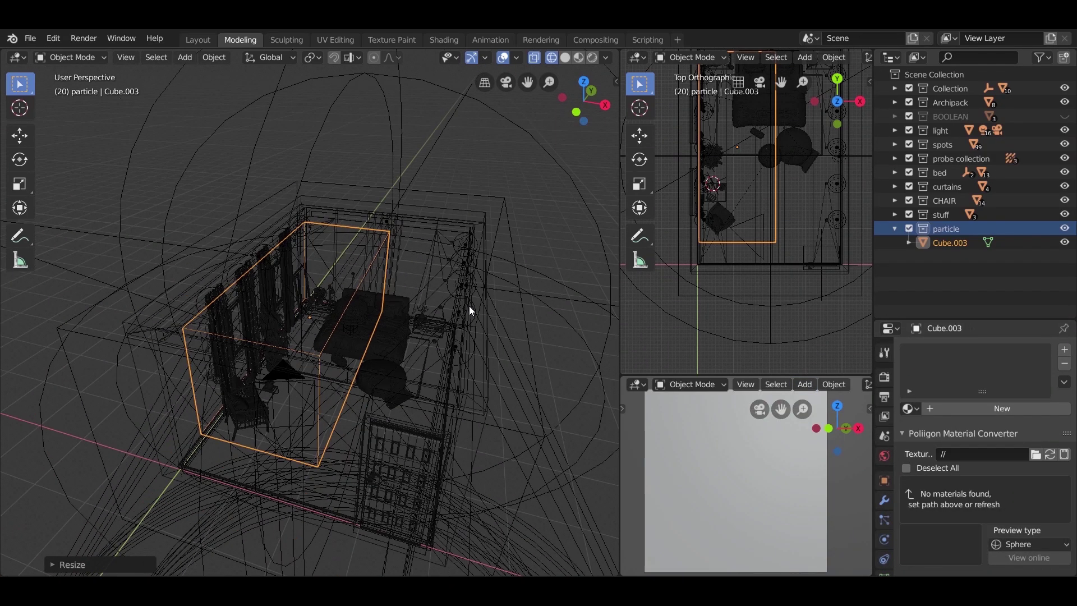
middle_drag(439, 308, 381, 375)
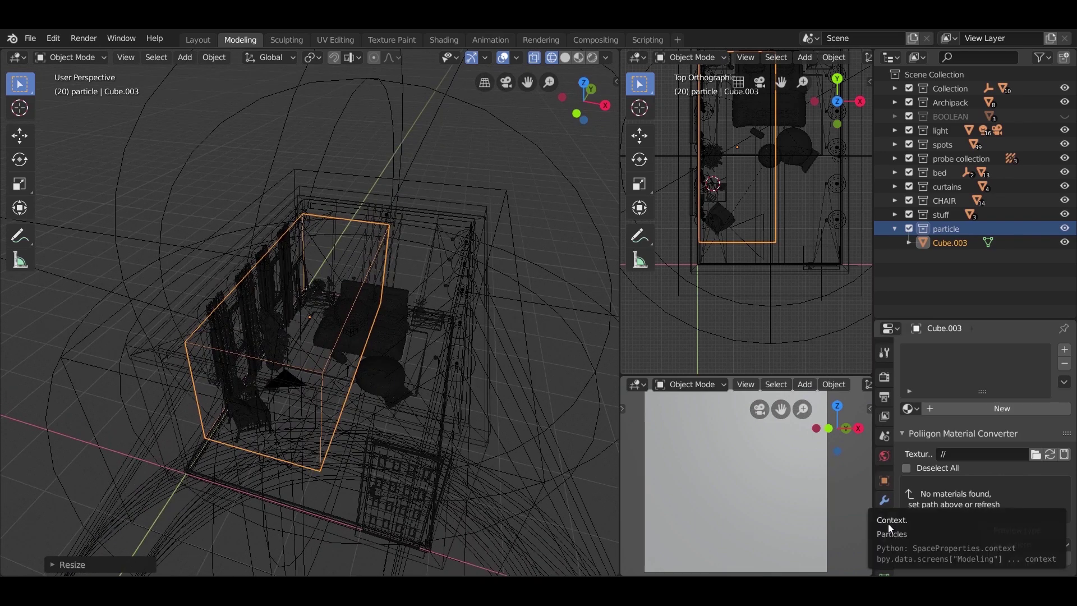
click(207, 42)
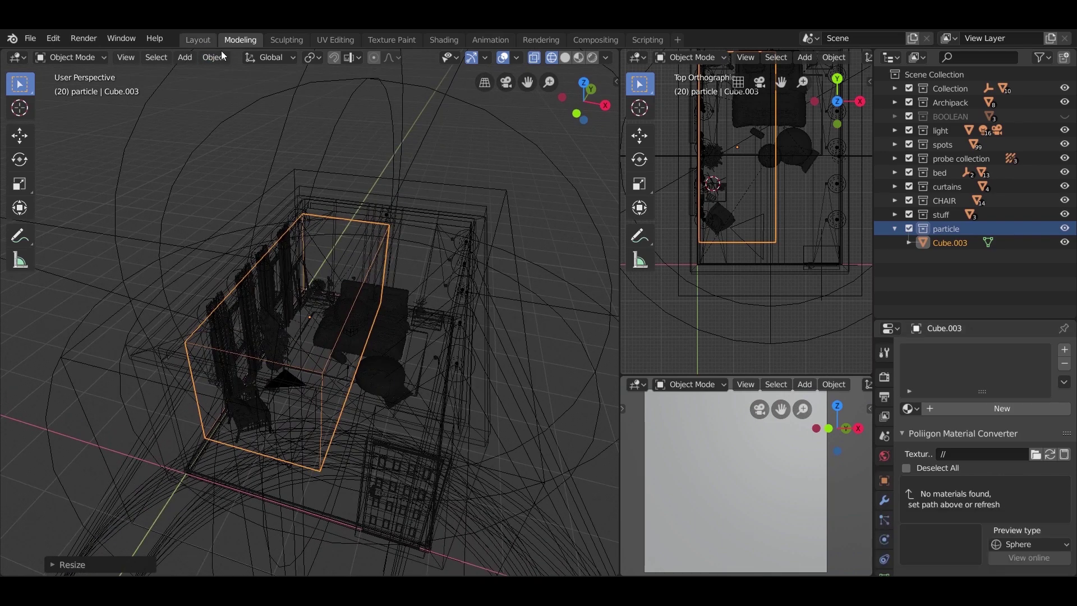
scroll(714, 514, down, 1)
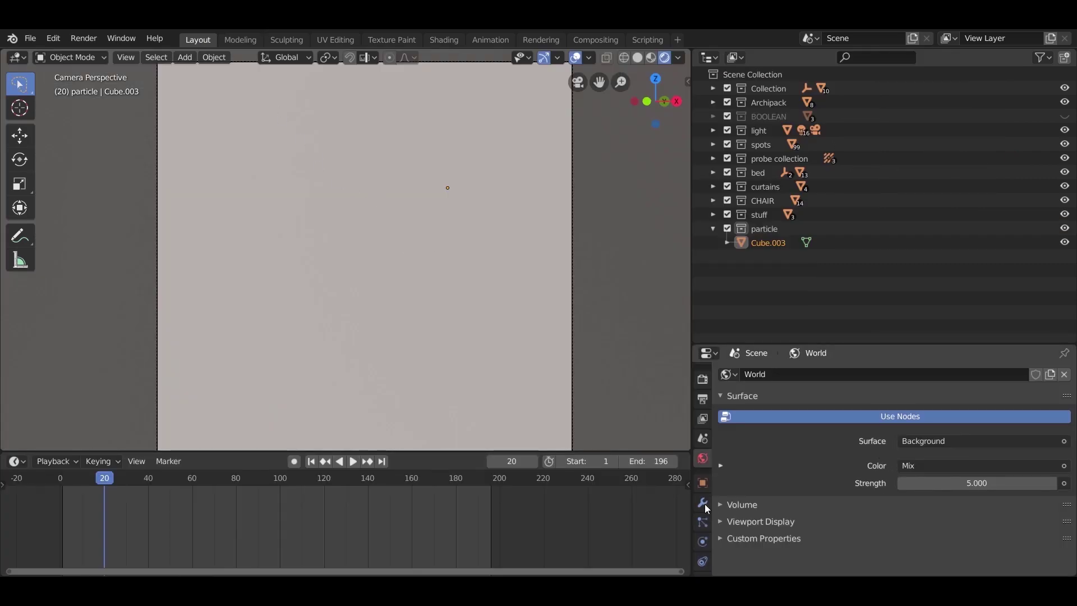
key(z)
click(505, 244)
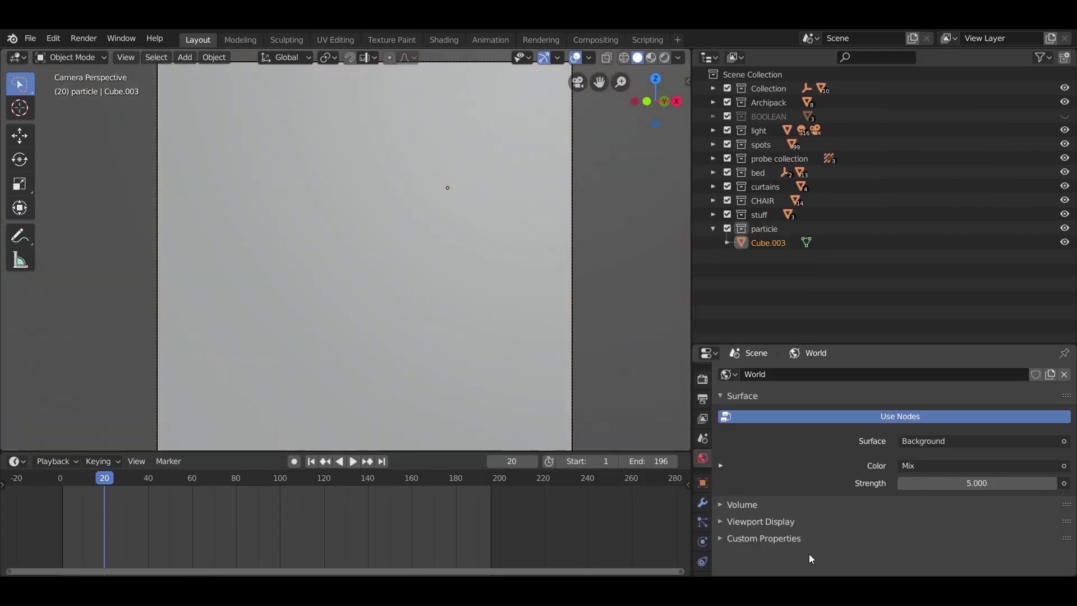
click(704, 523)
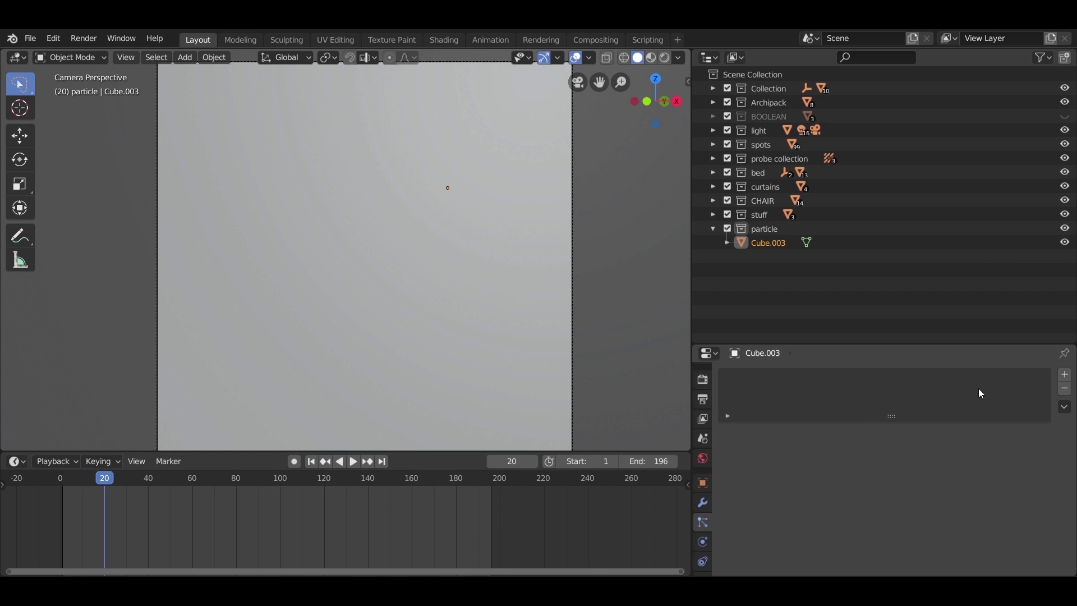
click(1065, 375)
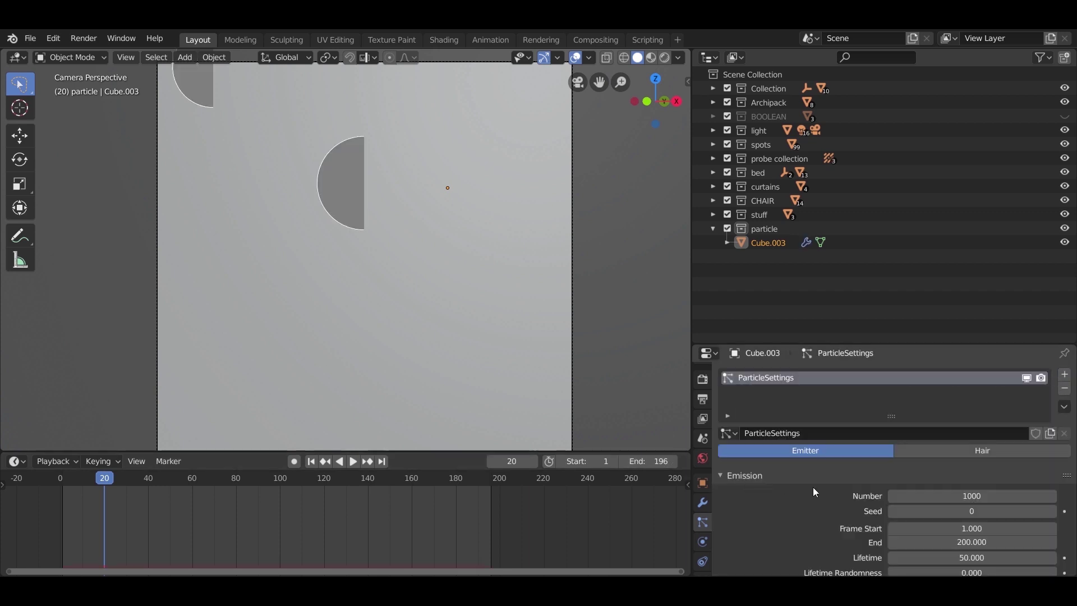
Leave the camera view and show the whole room with the particle cube in Wireframe shading.
scroll(815, 491, down, 3)
scroll(478, 341, down, 3)
scroll(476, 335, down, 2)
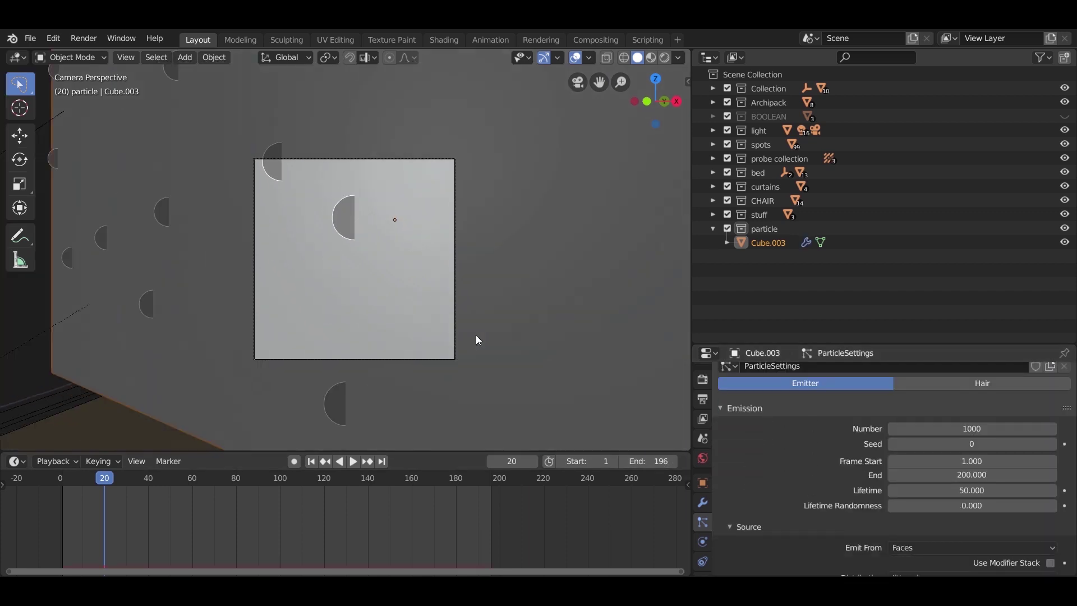
scroll(476, 335, up, 2)
key(KP_0)
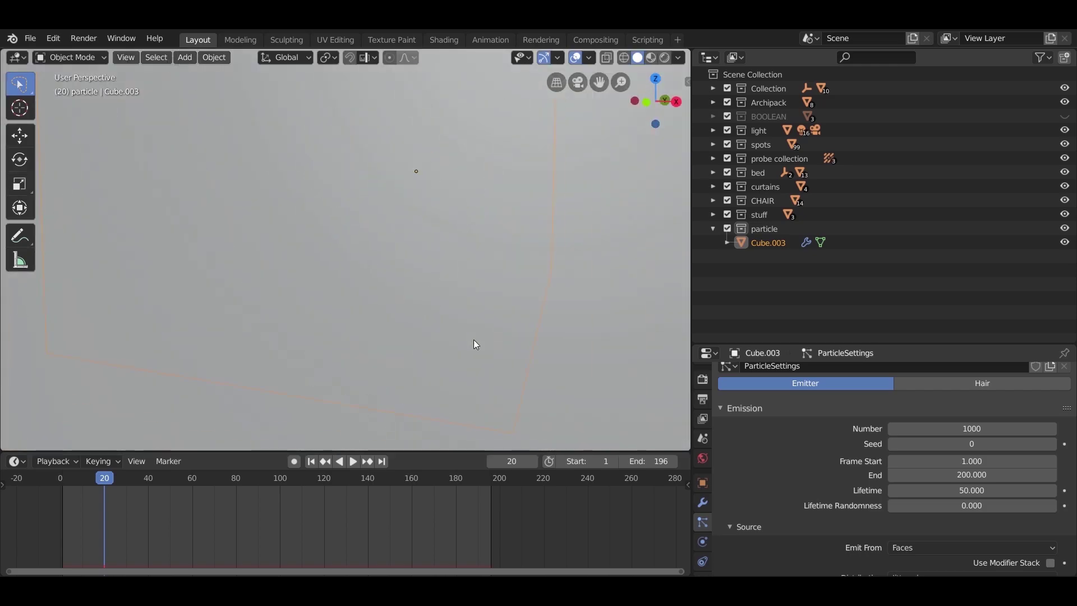
scroll(471, 325, down, 4)
middle_drag(469, 314, 522, 341)
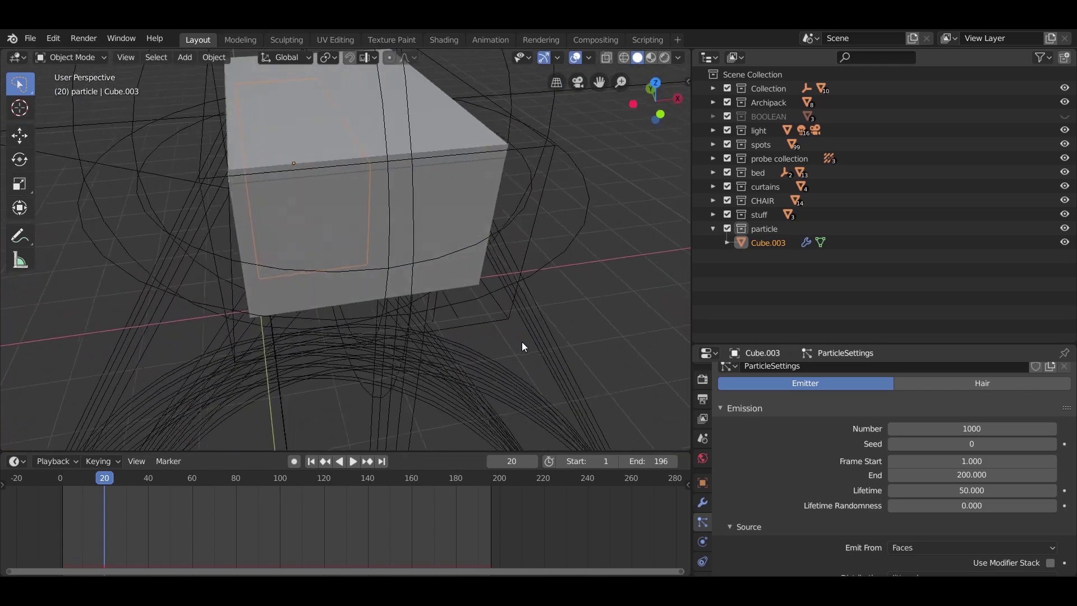
key(z)
key(z)
mouse_move(261, 238)
middle_down()
mouse_move(285, 234)
mouse_move(406, 355)
mouse_move(450, 274)
mouse_move(408, 305)
mouse_move(344, 241)
middle_up()
Play the particle emission from frame 1 and stop at about frame 78.
click(312, 461)
key(space)
key(space)
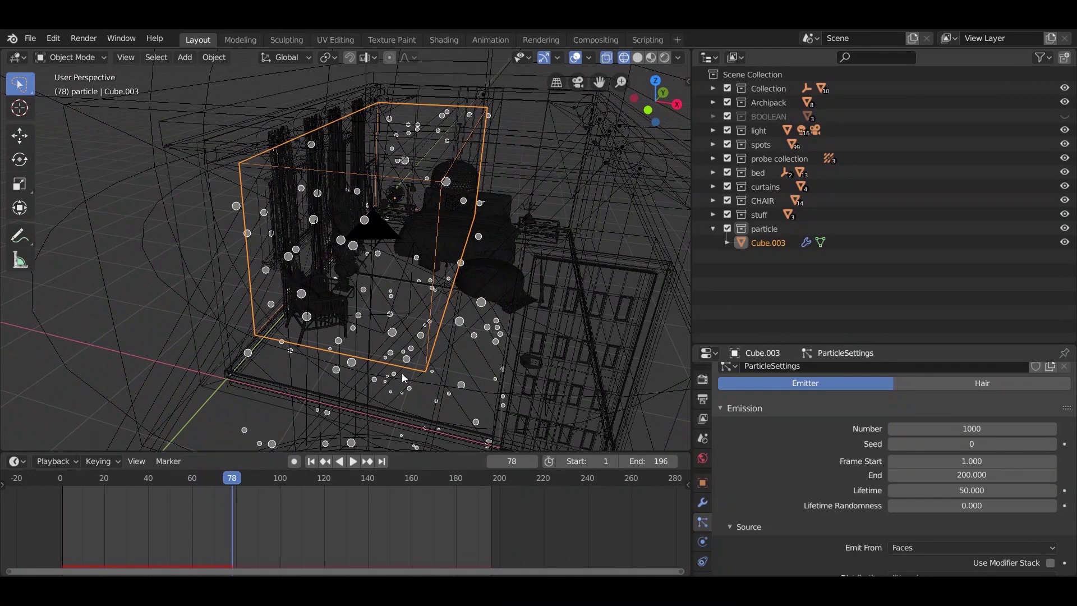
Set the particle system's Normal velocity to 0.
scroll(769, 479, down, 7)
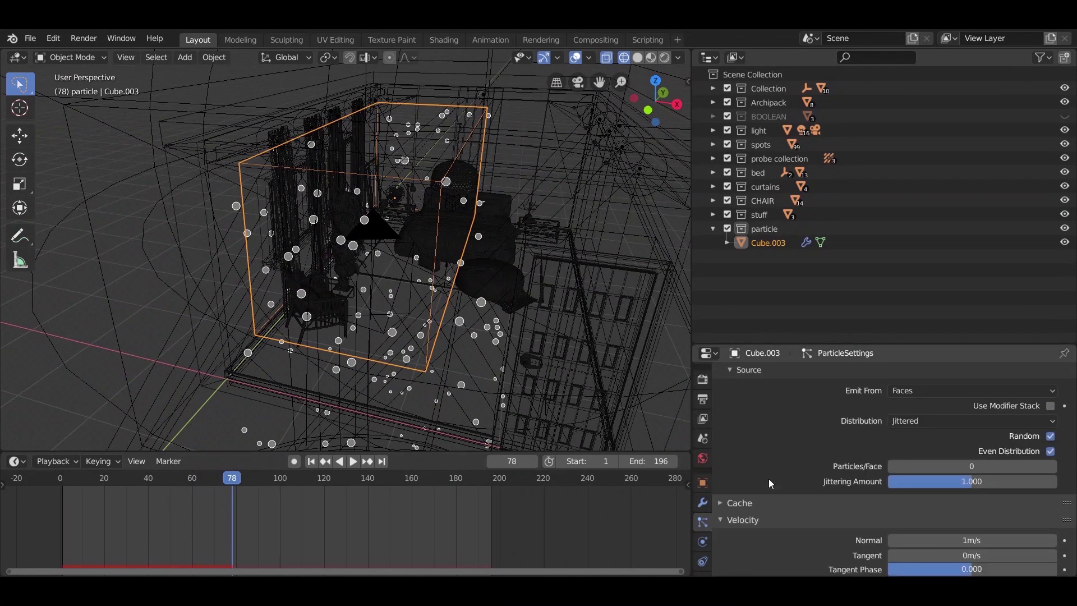
scroll(792, 516, down, 2)
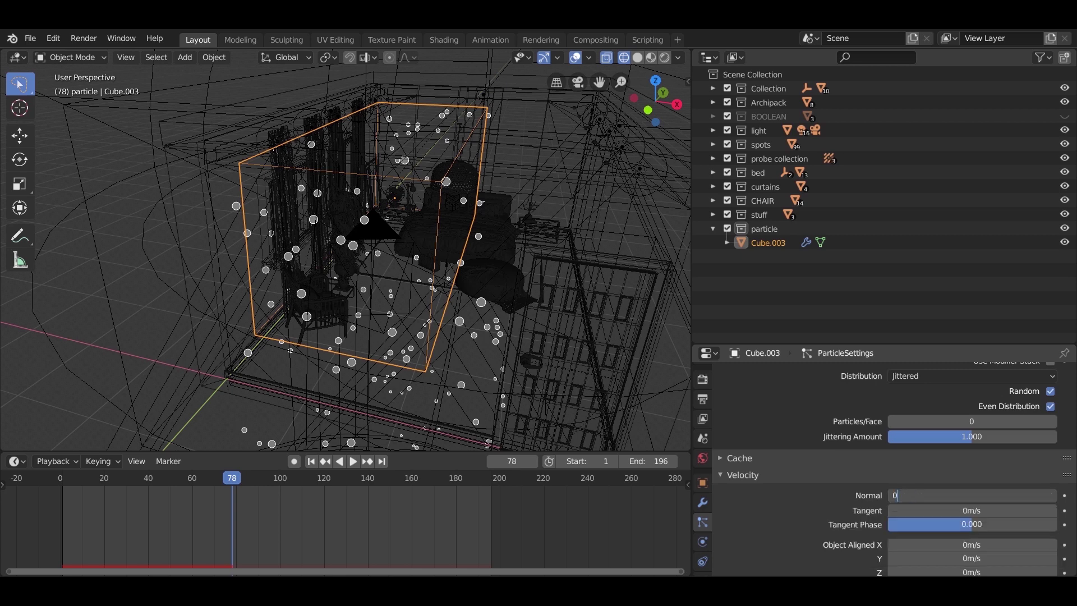
scroll(774, 502, down, 10)
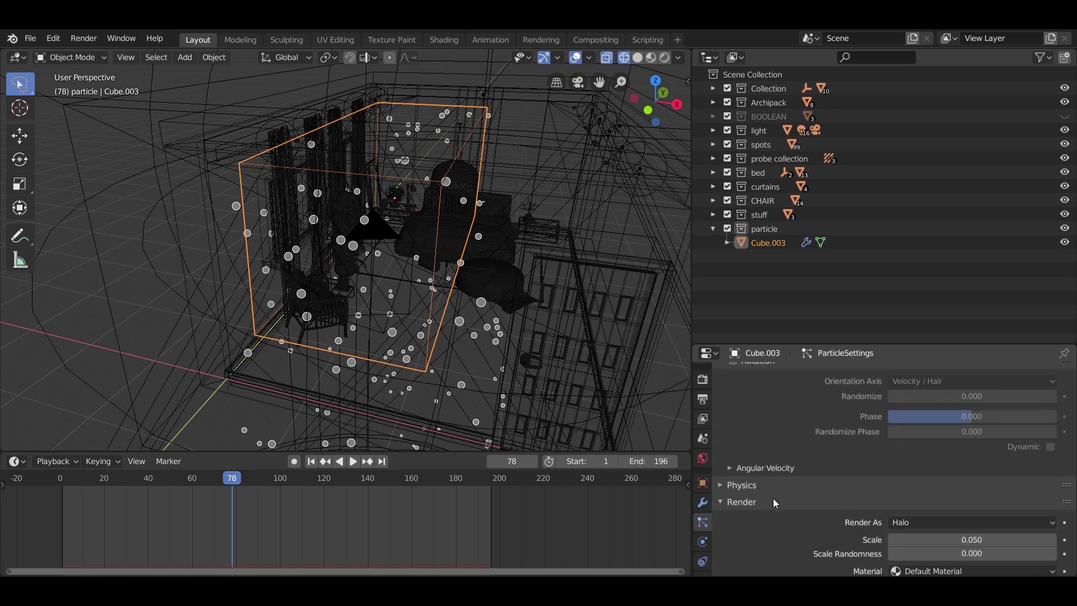
Set the Gravity field weight of the cube's particle system to 0.
click(731, 485)
click(722, 485)
scroll(728, 483, down, 6)
scroll(730, 487, down, 2)
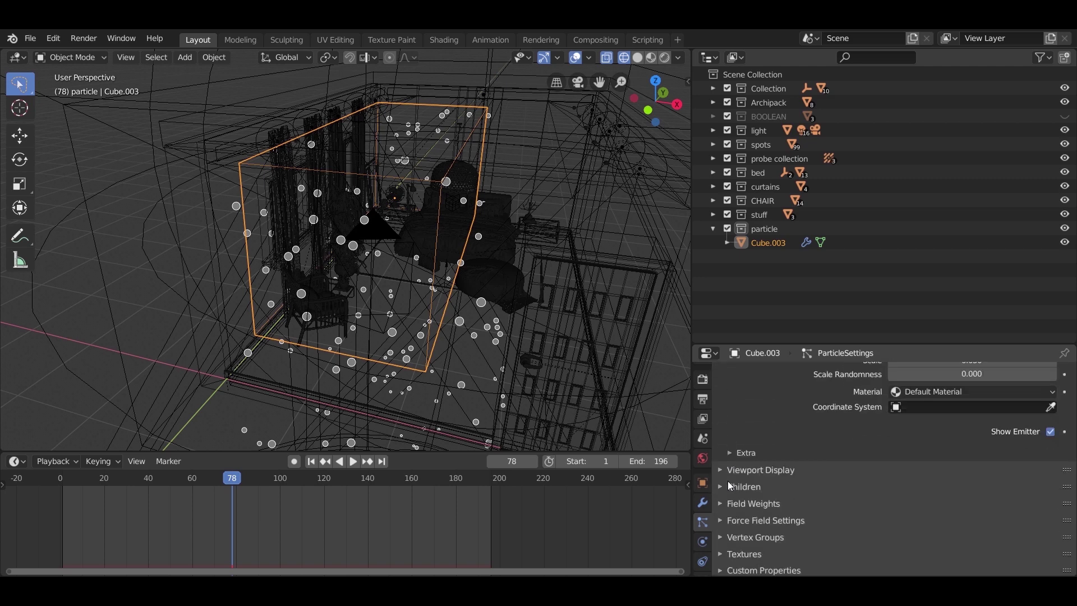
click(726, 502)
scroll(950, 533, down, 1)
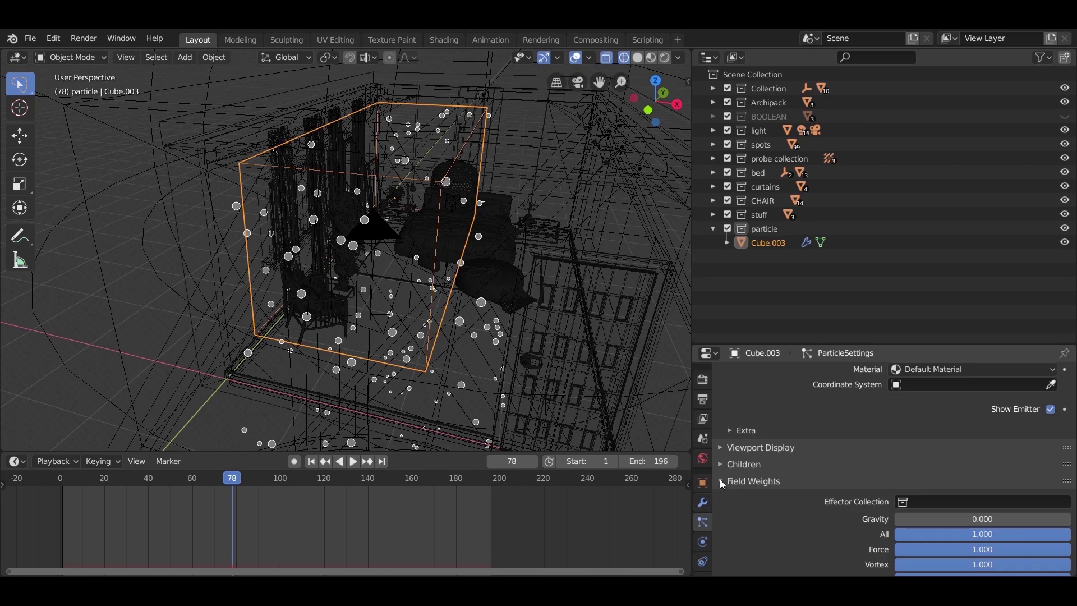
Play the particle emission from frame 1, view the cube from a higher angle, and stop at about frame 110.
click(310, 462)
key(space)
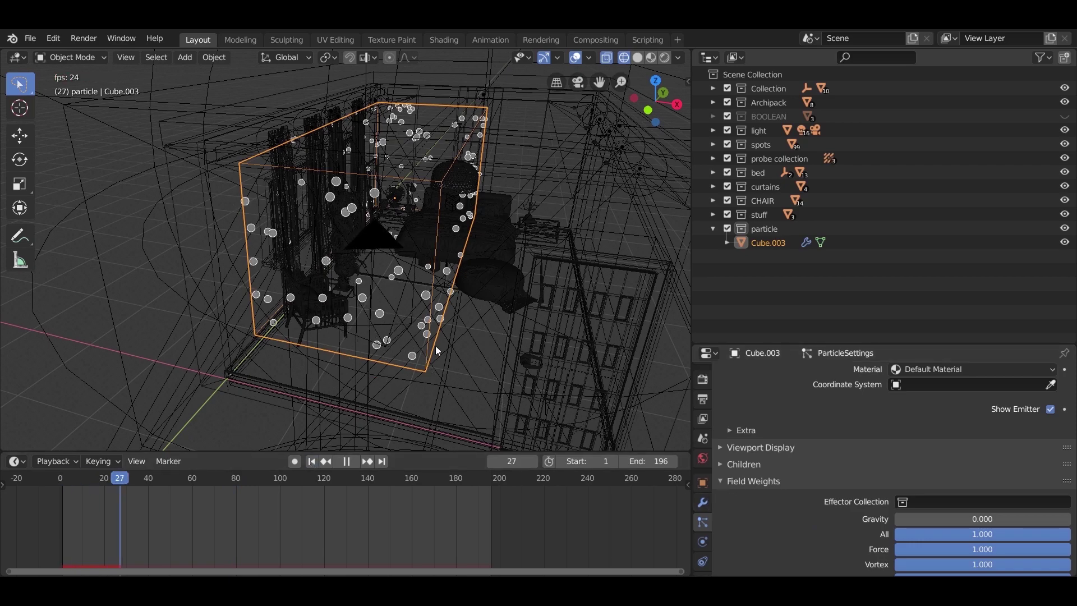
middle_drag(440, 344, 464, 354)
key(space)
Set the particle emission End to frame 1 and the Lifetime to 196 frames.
scroll(834, 452, up, 10)
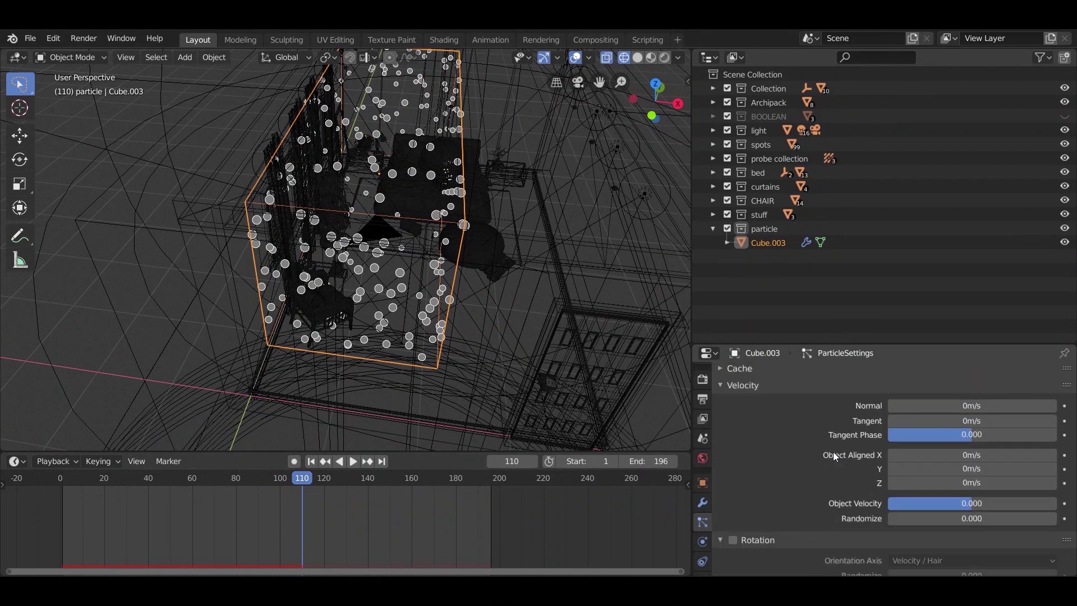
scroll(728, 457, up, 8)
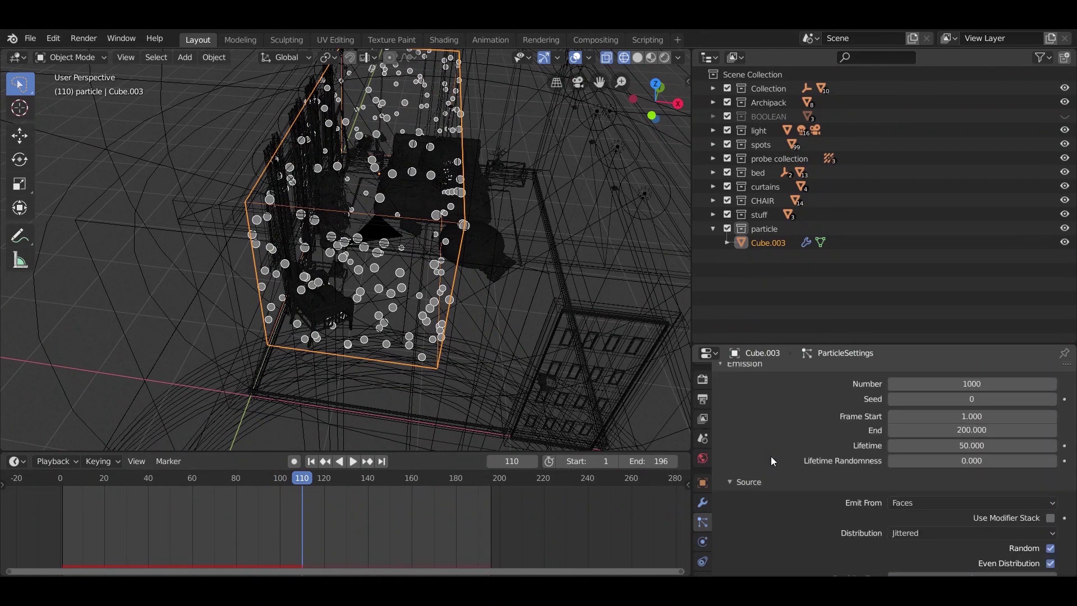
scroll(771, 456, up, 2)
double_click(972, 475)
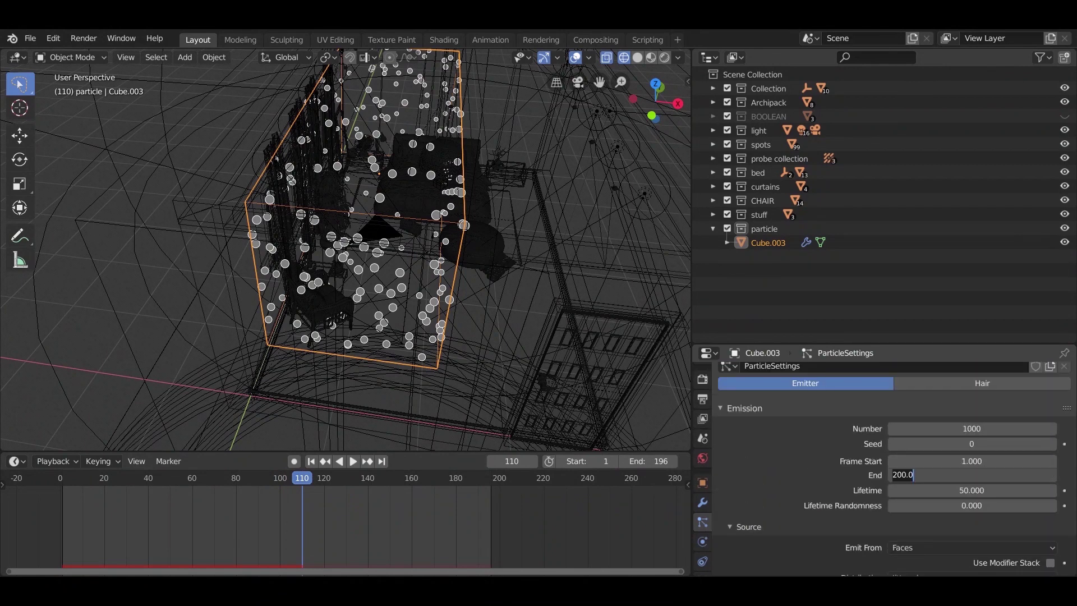
text(1)
key(Return)
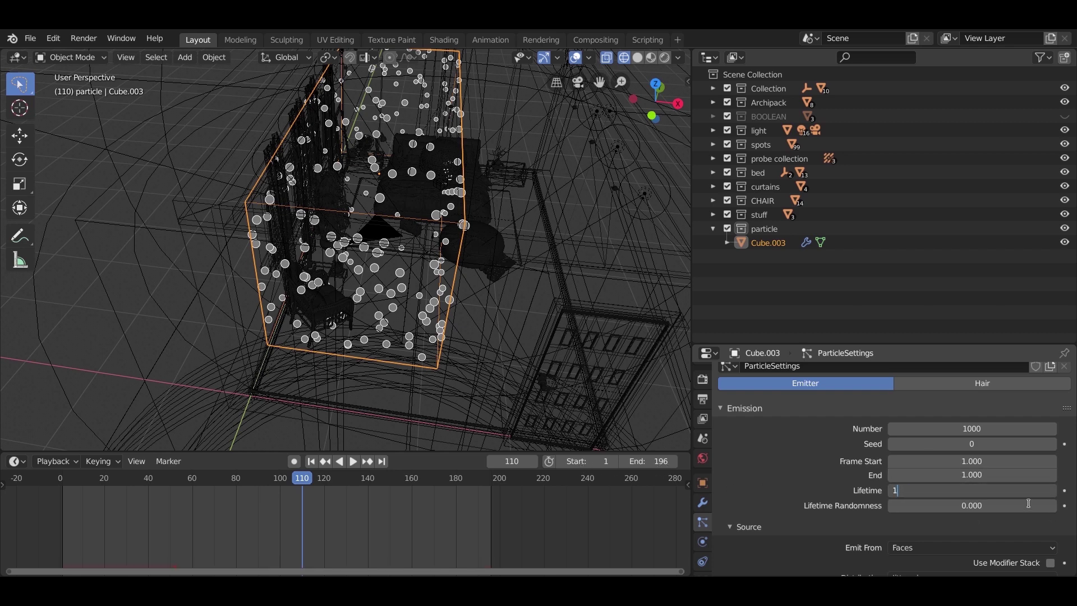
Replay the particles from frame 1, stop at about frame 68, and inspect their distribution from the side of the cube.
click(310, 461)
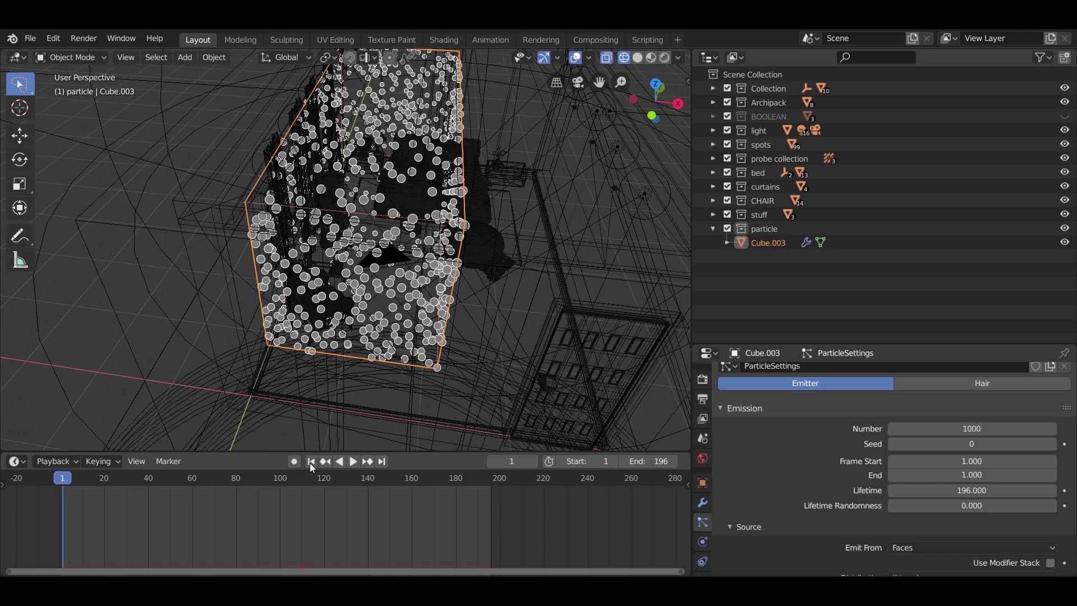
click(353, 461)
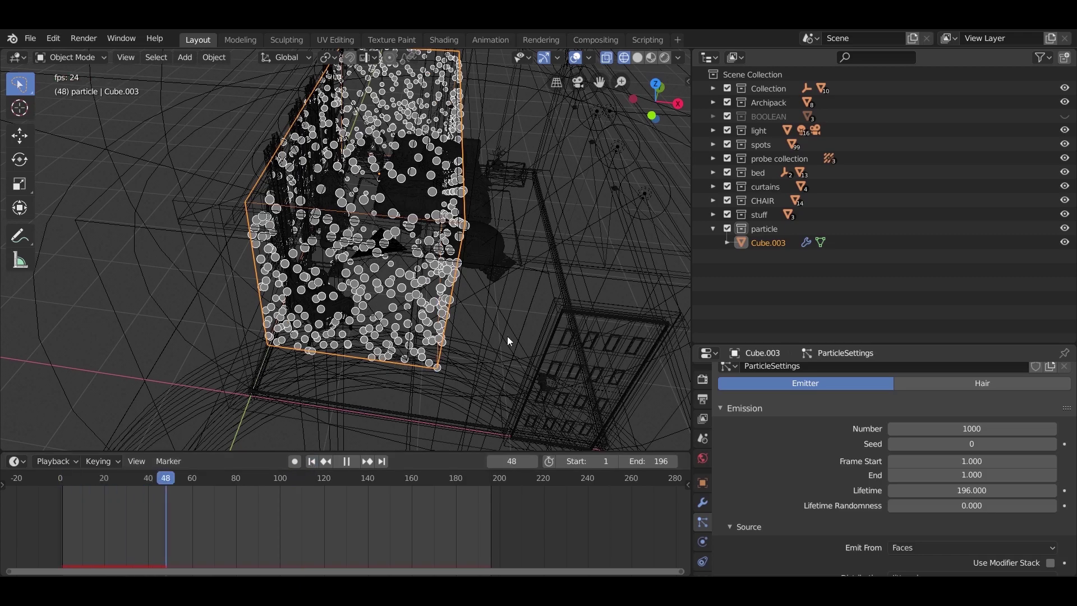
key(space)
middle_drag(507, 336, 533, 319)
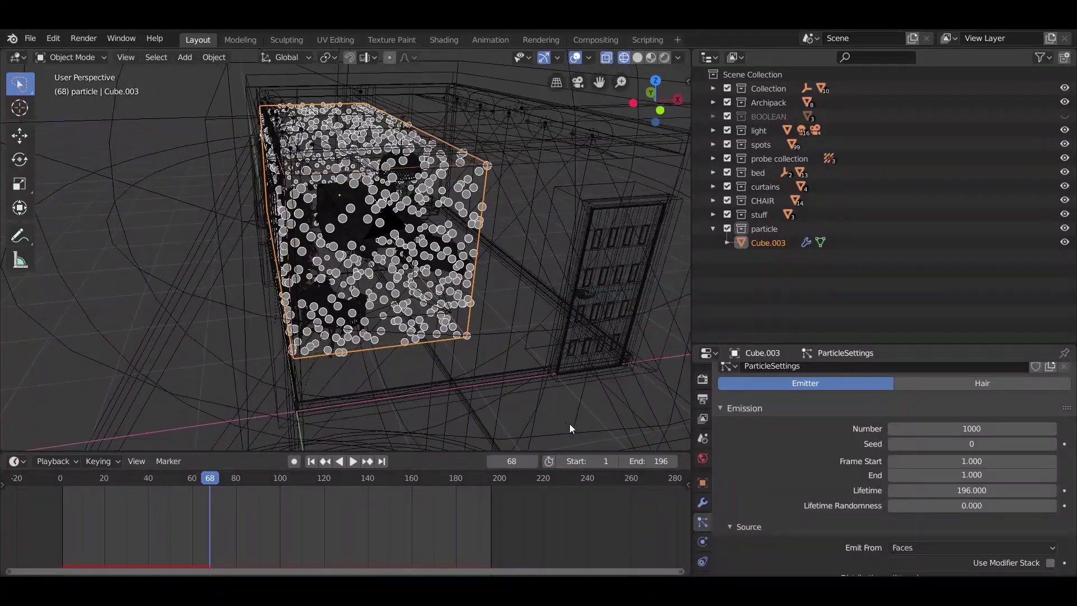
Change the particle emission source from Faces to Volume.
click(736, 527)
click(735, 527)
scroll(799, 477, down, 2)
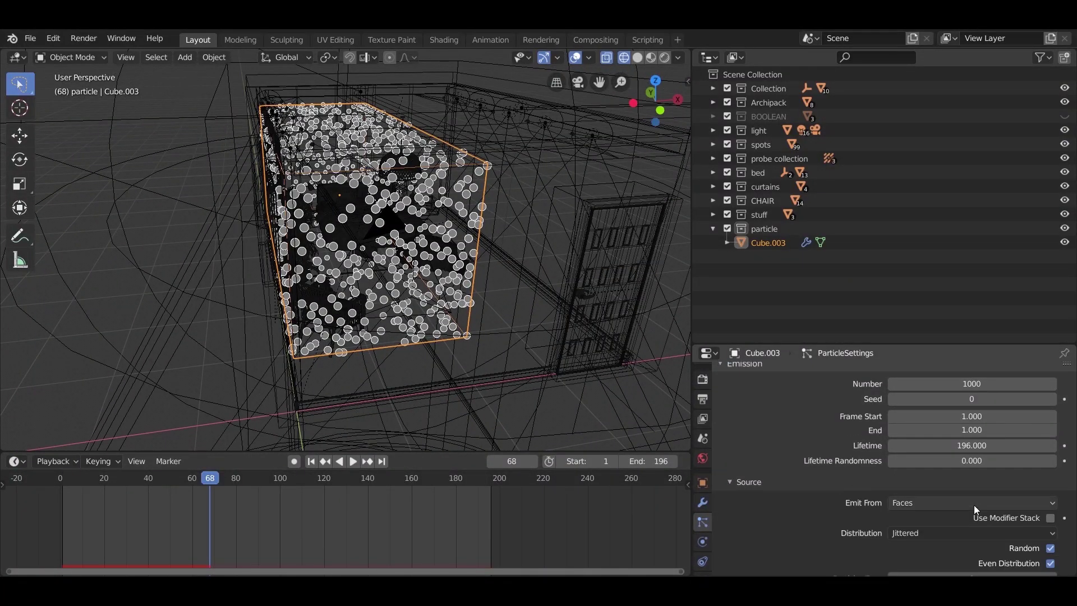
click(970, 504)
click(933, 544)
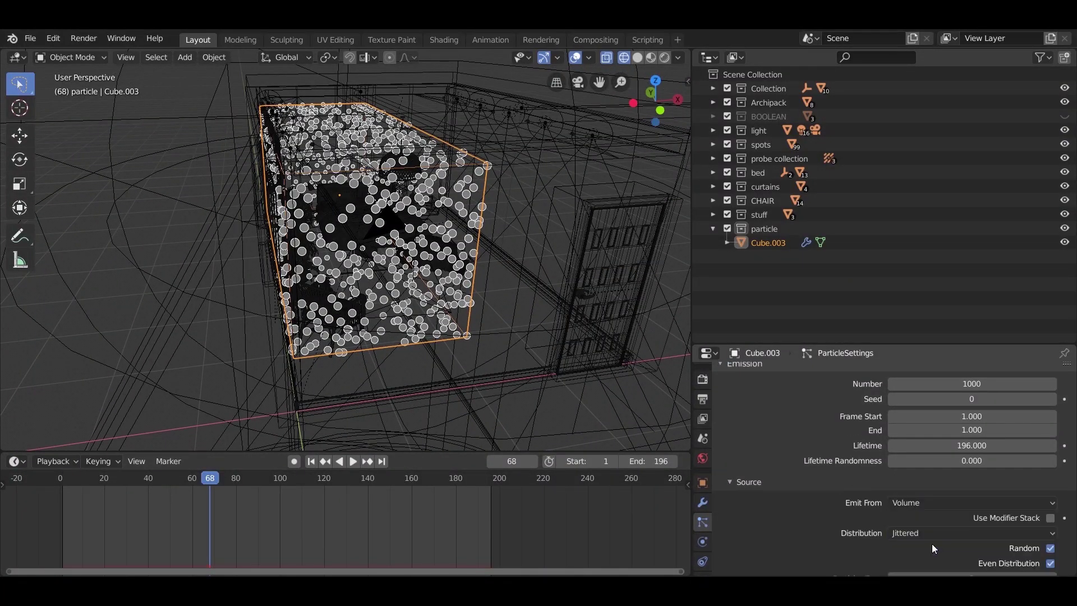
Play the volume emission from frame 1, check the cube's interior from above, and stop at about frame 87.
click(312, 461)
key(space)
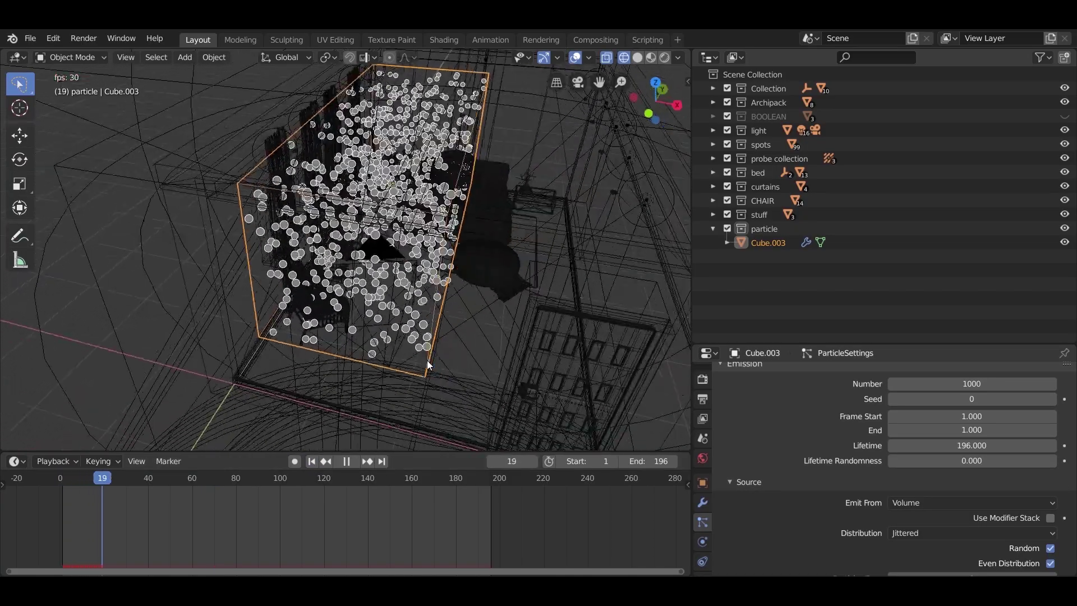
middle_drag(428, 362, 599, 382)
key(space)
Render the particles as Object and bring the Instance Object setting into view.
scroll(768, 447, down, 2)
scroll(768, 447, down, 12)
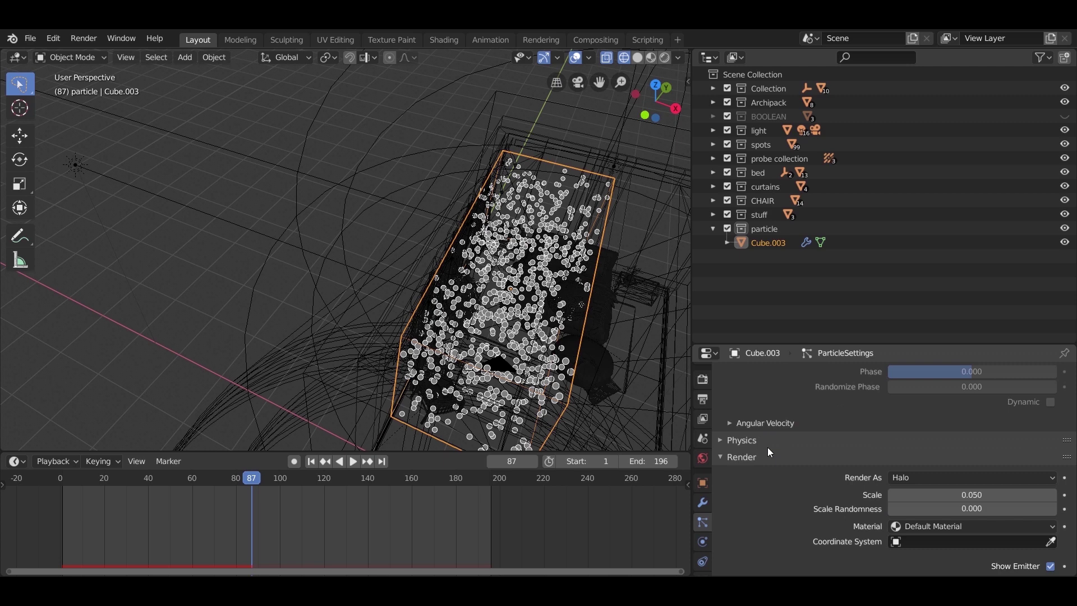
click(917, 478)
click(908, 401)
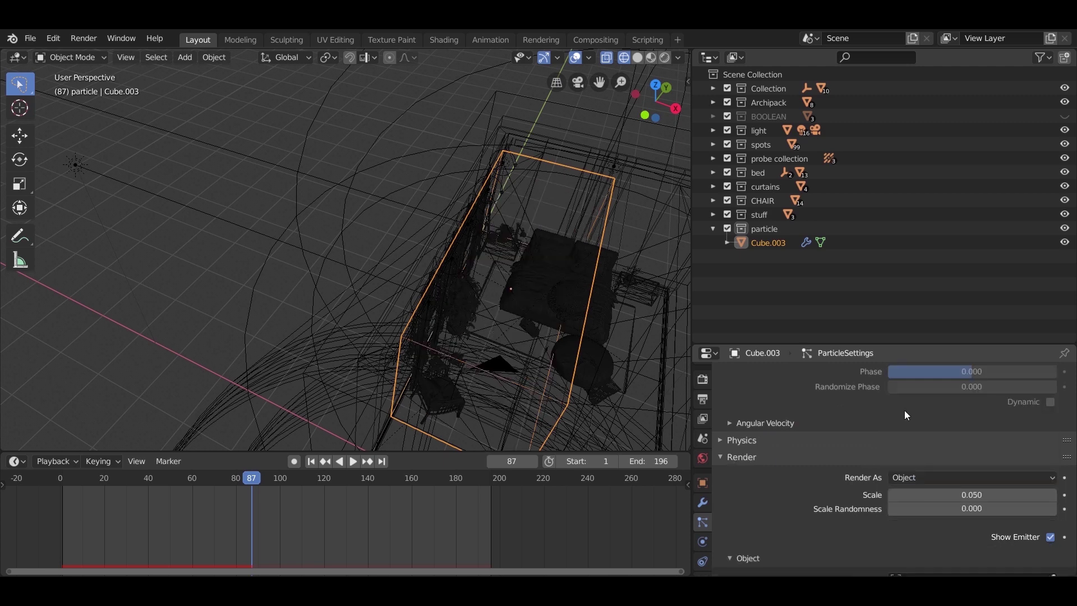
scroll(833, 489, down, 4)
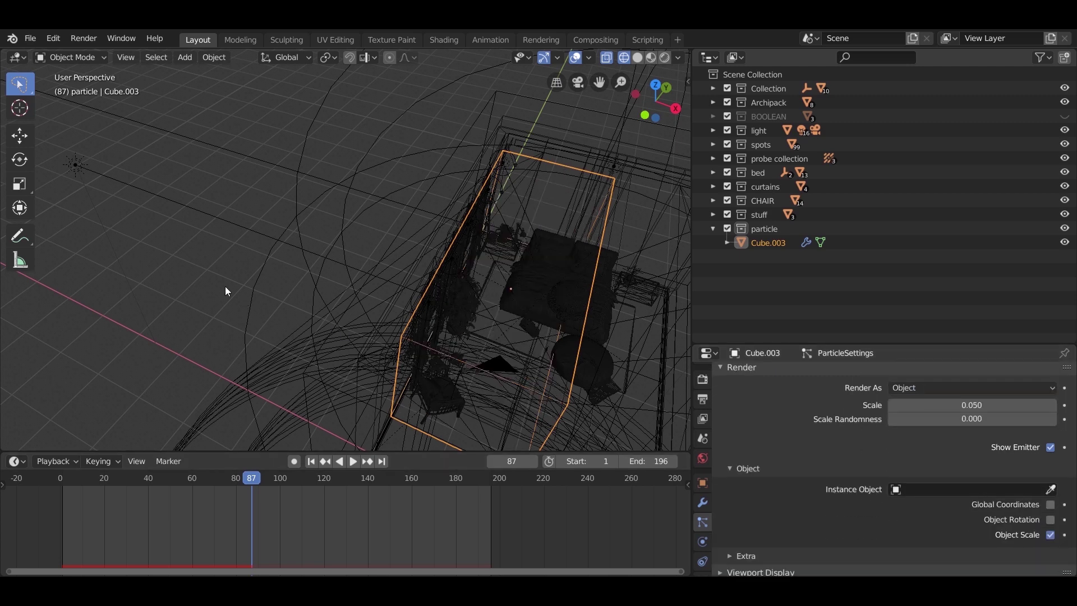
Add an ico sphere outside the room with its subdivisions reduced to 1, and return to the selection tool.
key(shift+a)
mouse_move(201, 328)
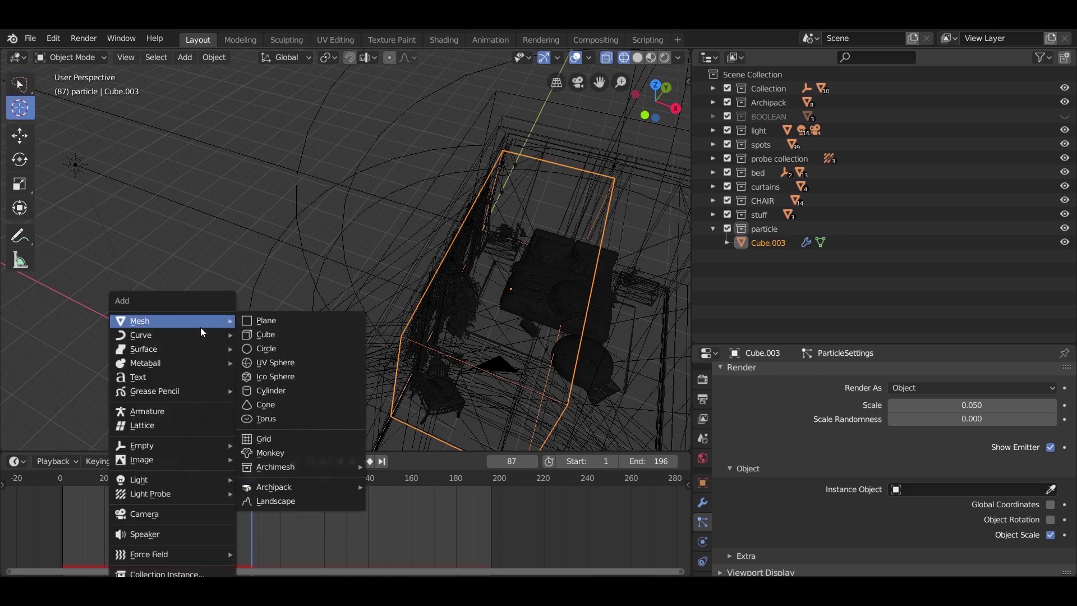
click(278, 375)
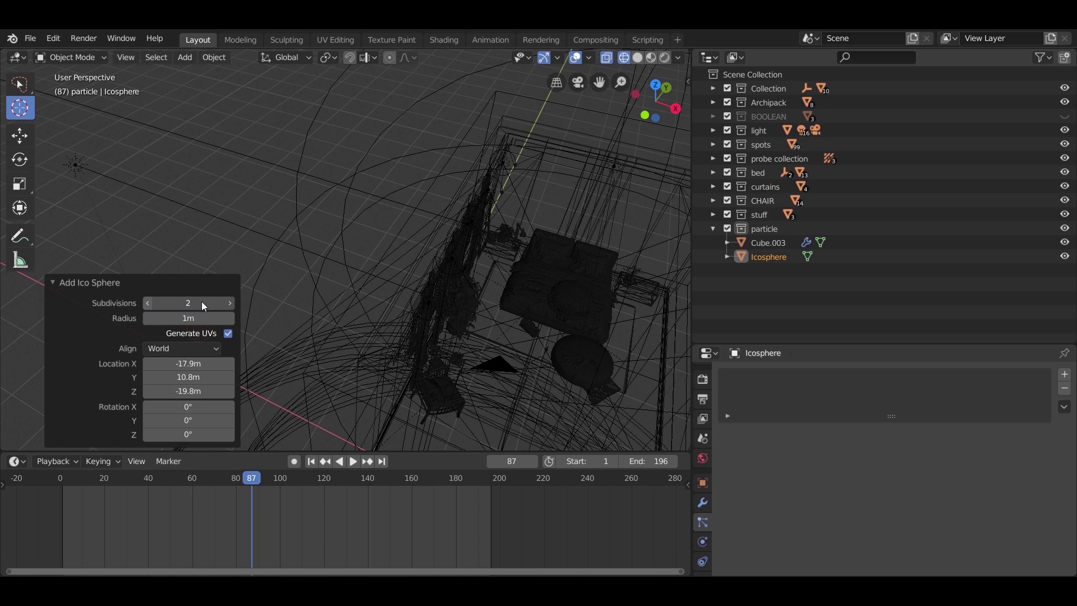
click(148, 303)
click(266, 223)
click(19, 84)
click(67, 114)
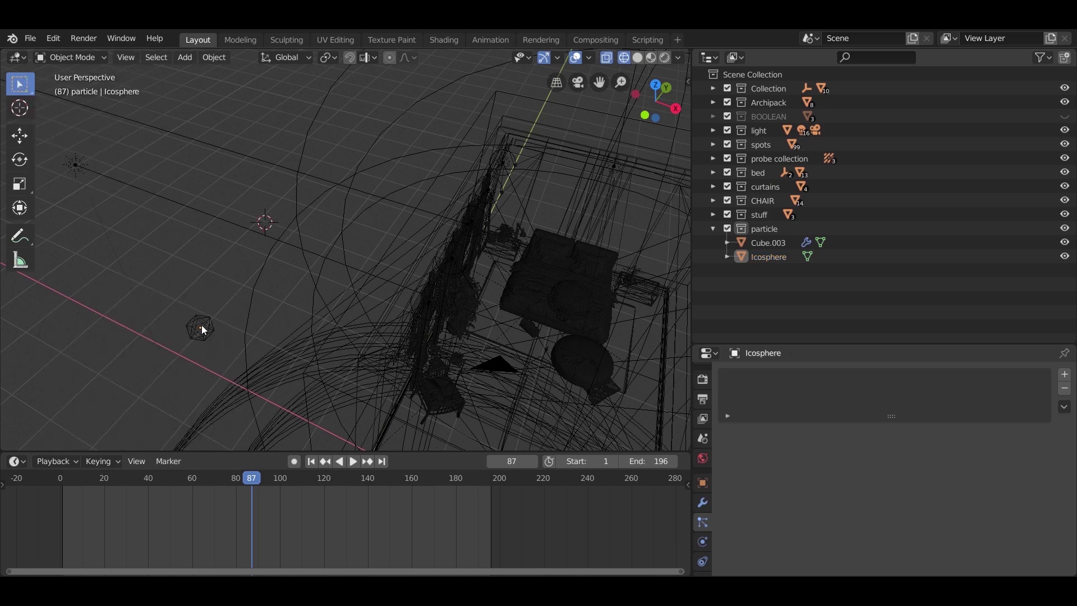
In front view, raise the ico sphere to ground level along Z and move it about 10 m along X toward the room.
middle_drag(201, 325, 251, 320)
key(KP_Decimal)
scroll(250, 315, down, 10)
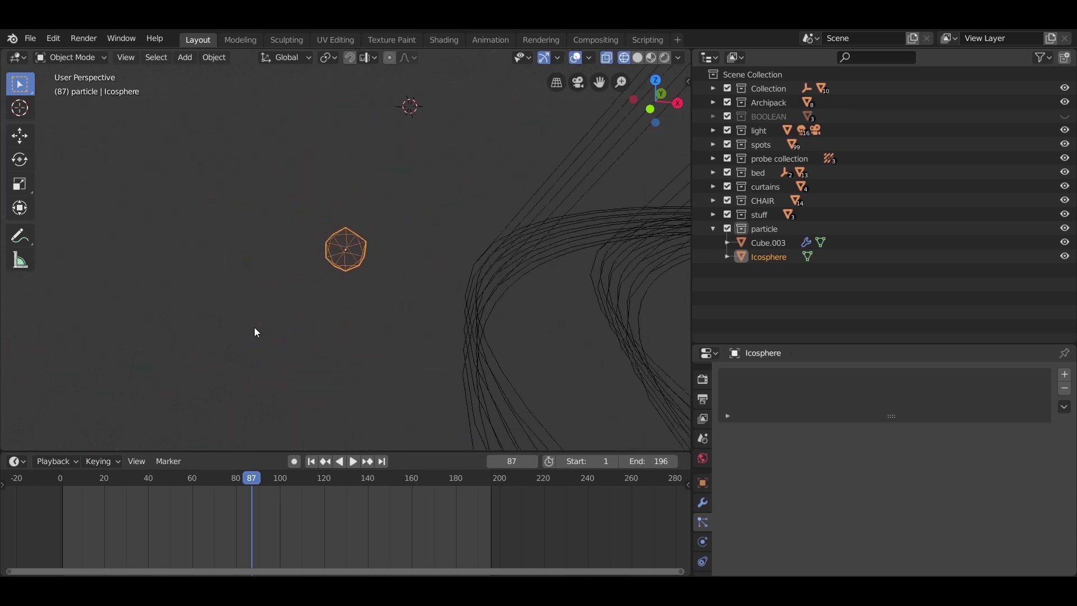
middle_drag(312, 280, 340, 276)
key(KP_1)
key(g)
key(z)
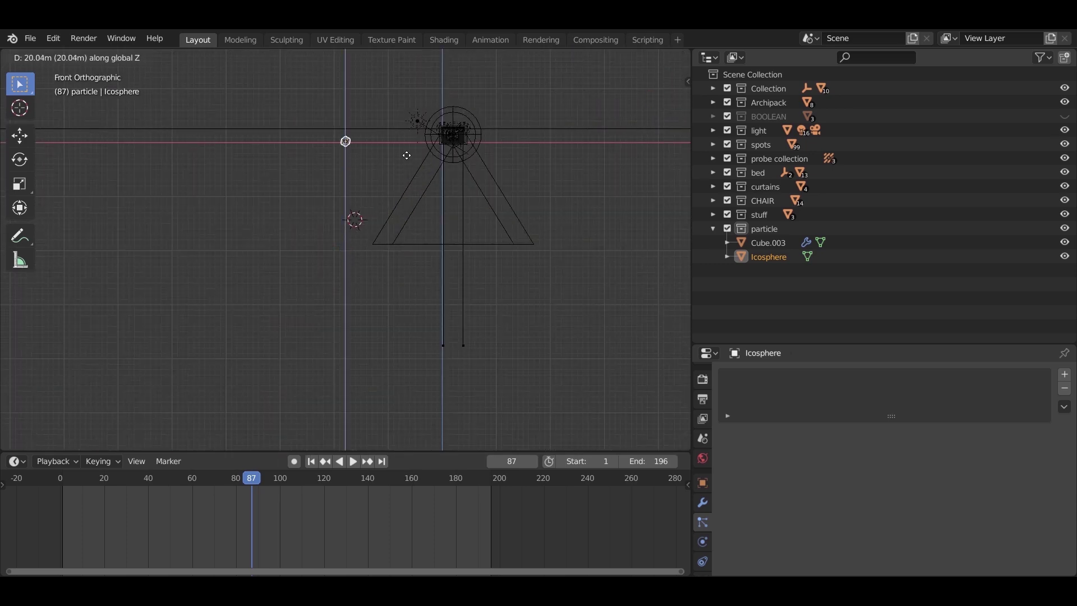
click(407, 148)
key(g)
key(x)
click(461, 148)
key(KP_Decimal)
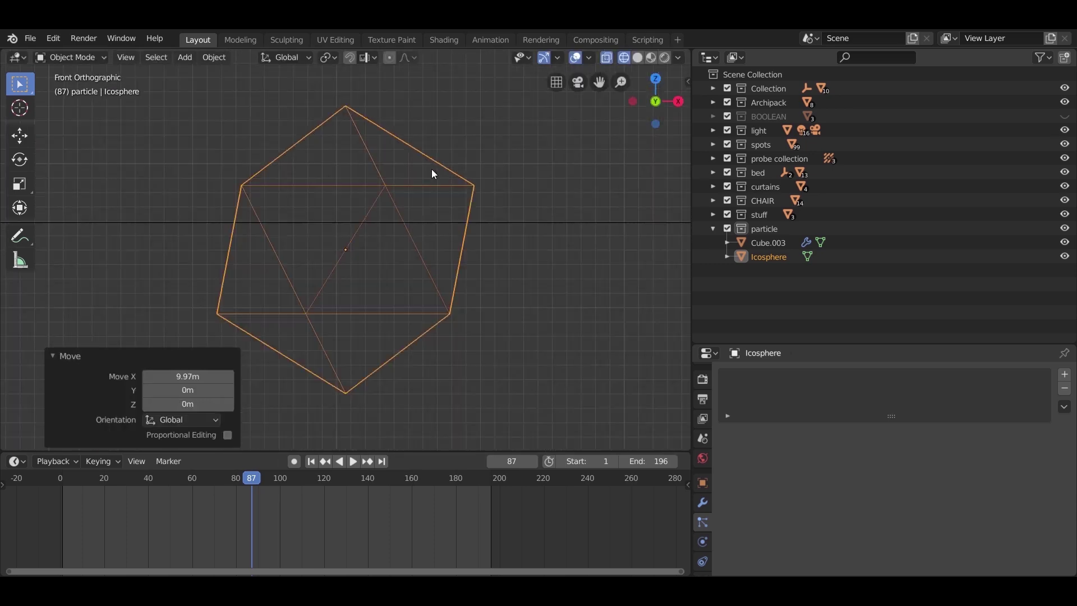
In top view, move the ico sphere beside the room, about 1.55 m along X and -8.76 m along Y.
middle_drag(432, 169, 397, 276)
scroll(398, 278, down, 5)
key(KP_7)
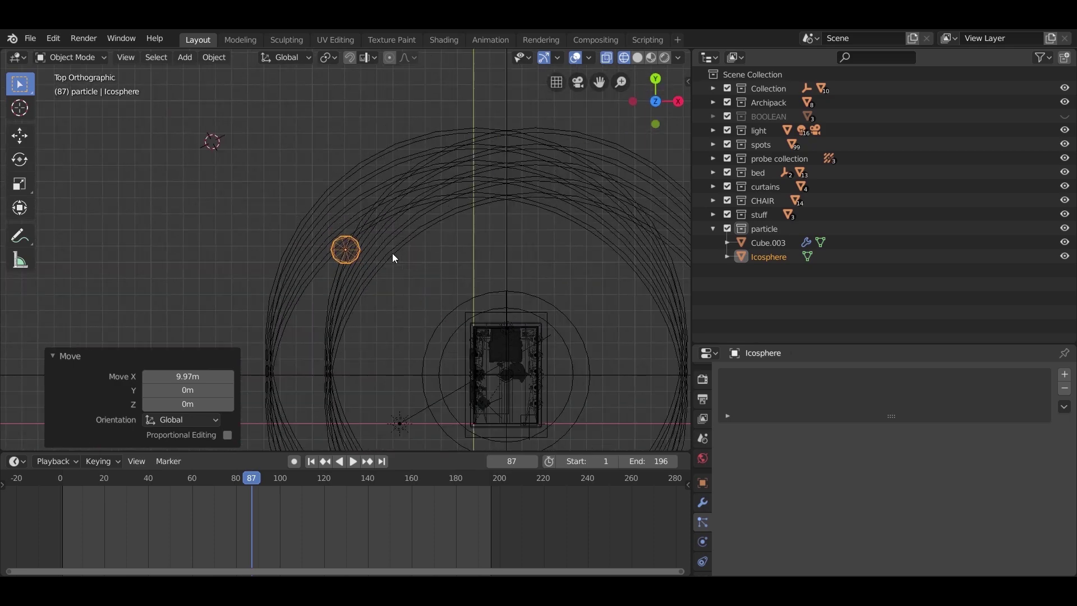
key(g)
click(399, 365)
Scale the ico sphere down uniformly to about 0.176.
scroll(366, 373, up, 7)
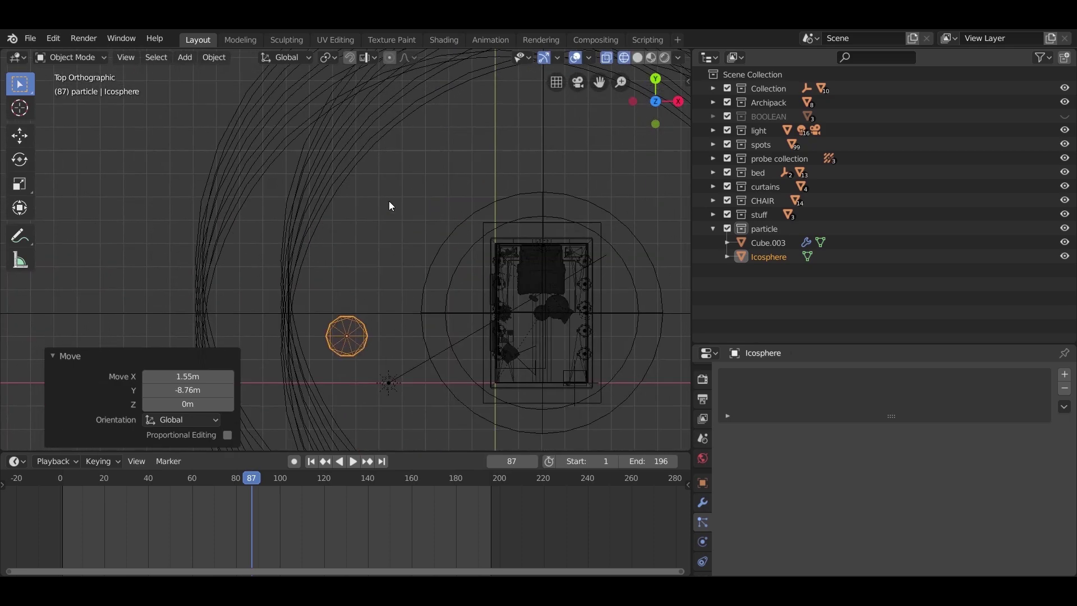
key(s)
click(357, 283)
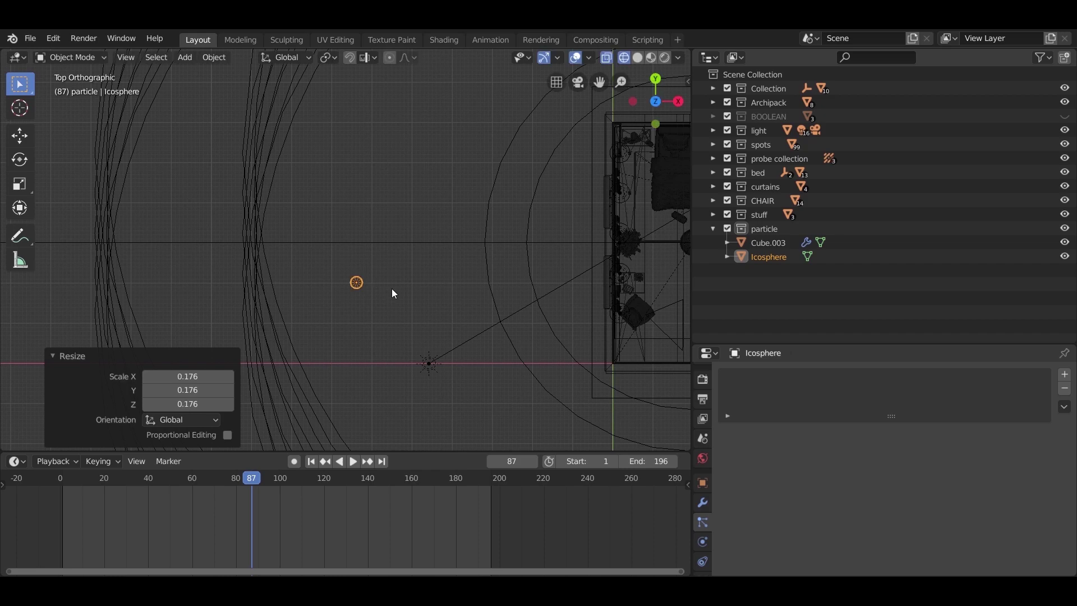
Squash the ico sphere into an elongated shard by scaling it to about 0.5 along X, narrowing it along Y, and rescaling X.
key(KP_Decimal)
middle_drag(395, 283, 524, 238)
key(s)
key(x)
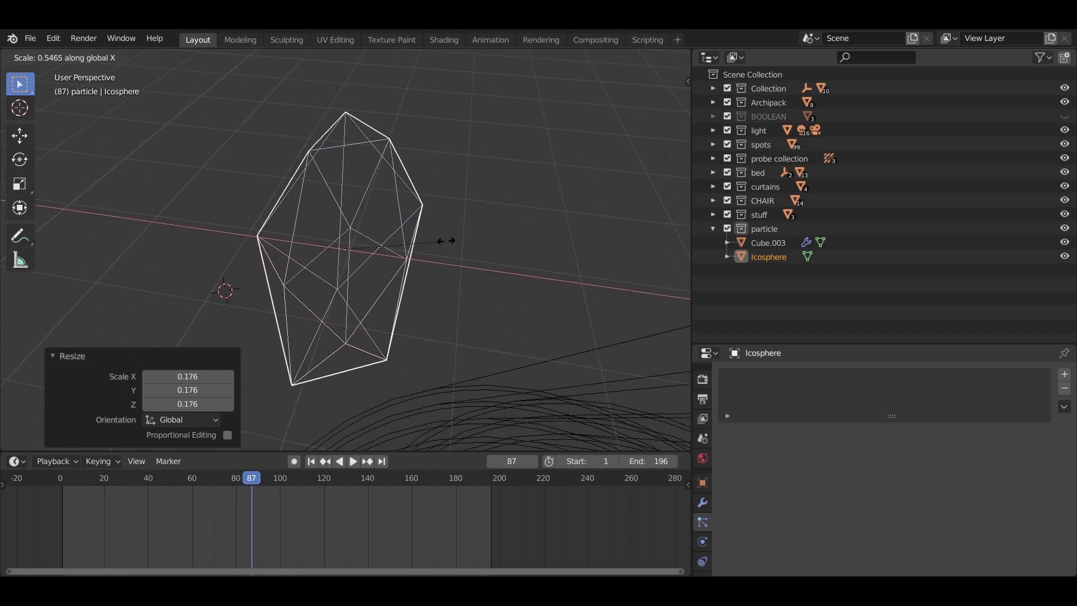
click(439, 245)
key(s)
key(y)
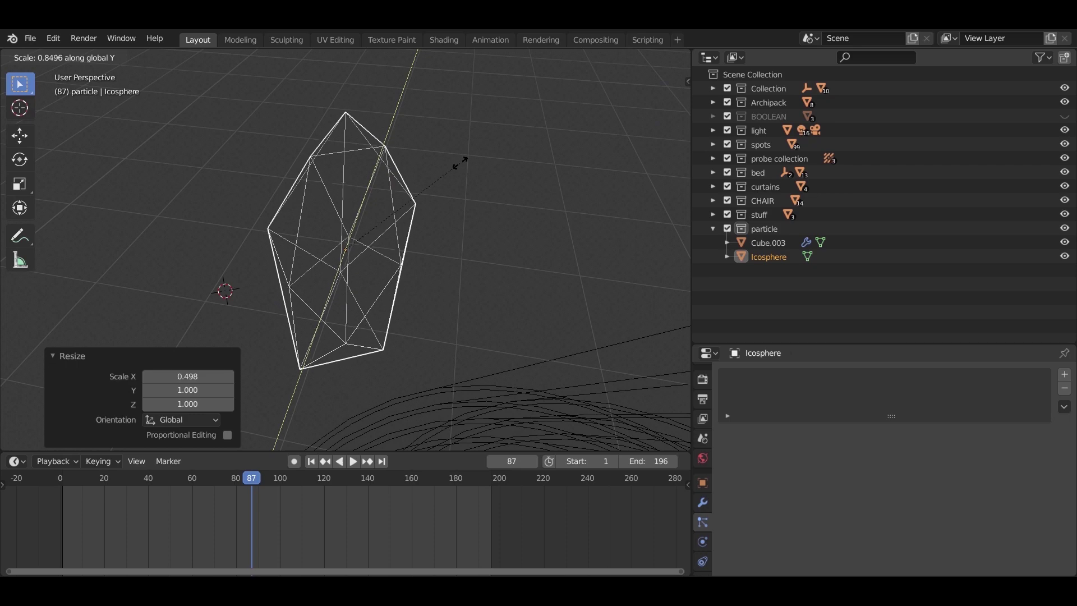
click(443, 175)
middle_drag(443, 175, 446, 252)
key(s)
key(x)
click(443, 269)
In Edit Mode with vertex selection, lower the shard's top vertex about 0.03 m along Z.
key(Tab)
click(120, 57)
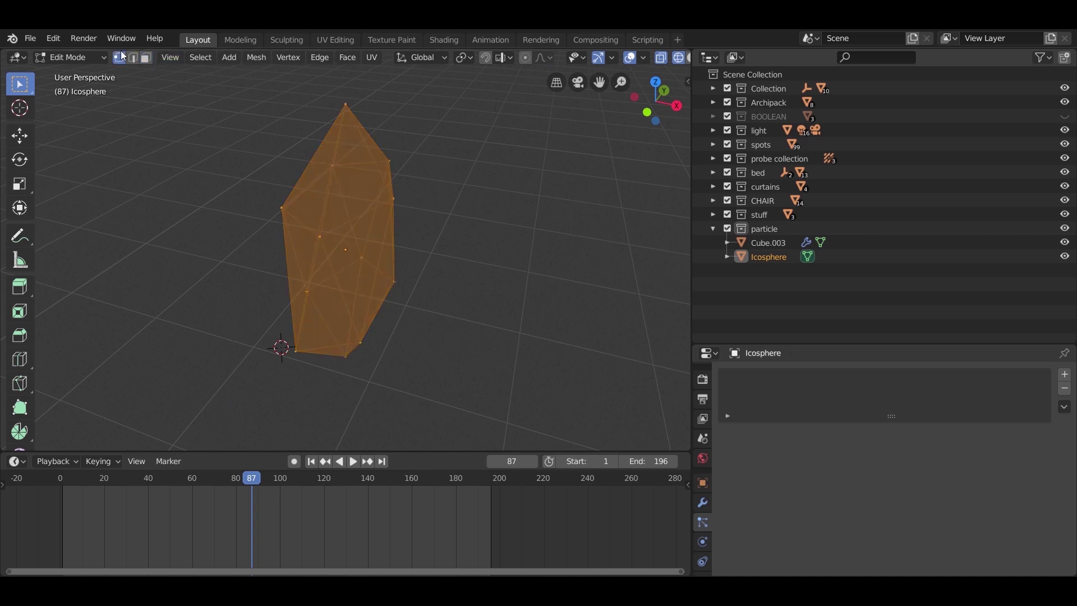
drag(323, 94, 377, 133)
key(g)
key(z)
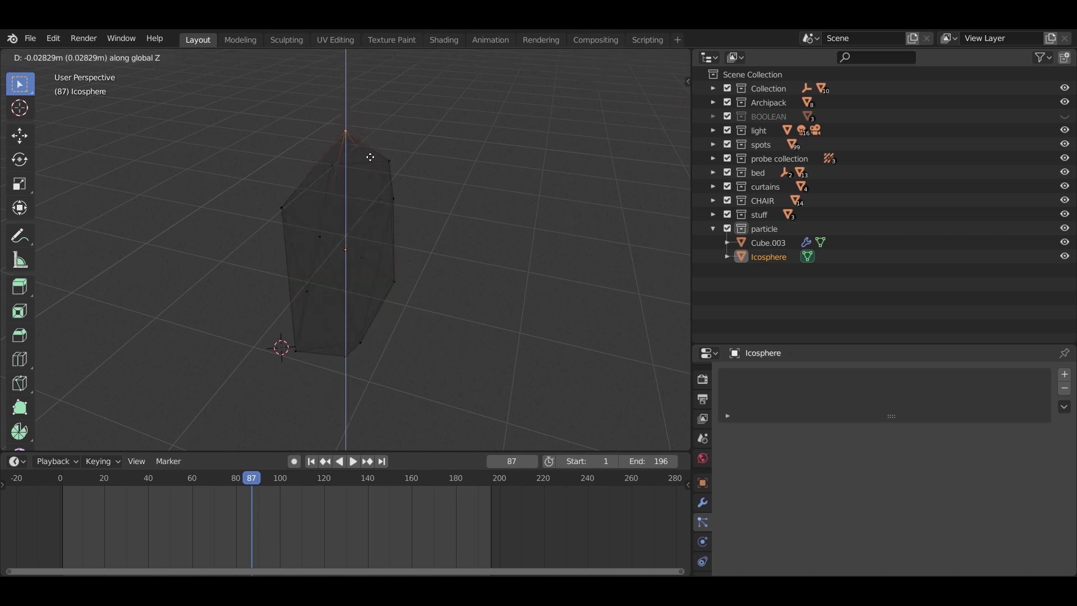
click(370, 158)
Move two upper side vertices and one lower vertex of the shard to make it irregular, and return to Object Mode.
click(391, 212)
key(g)
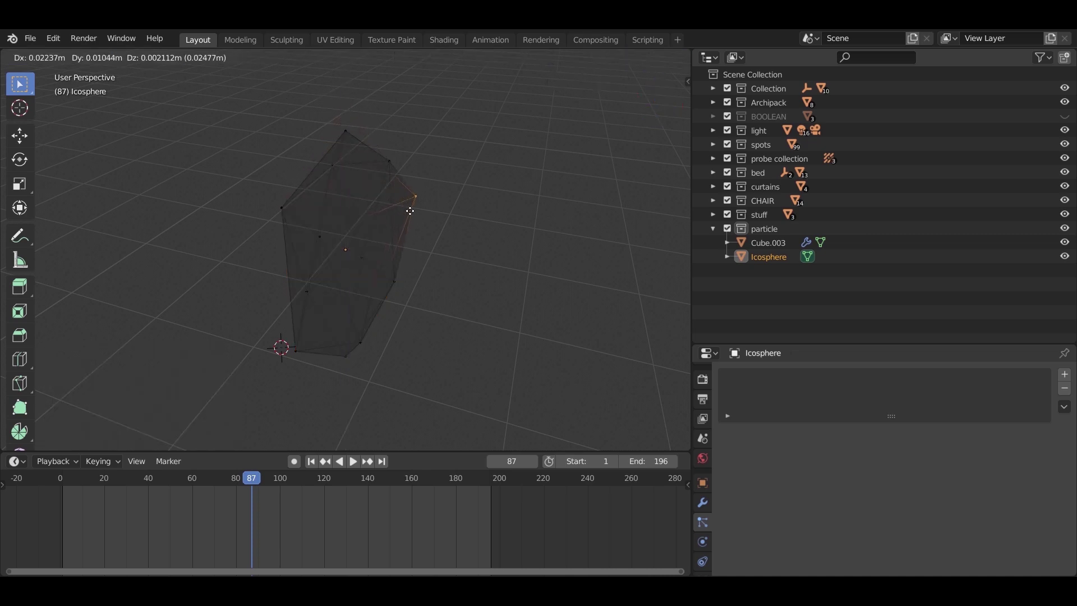
click(402, 215)
click(286, 222)
key(g)
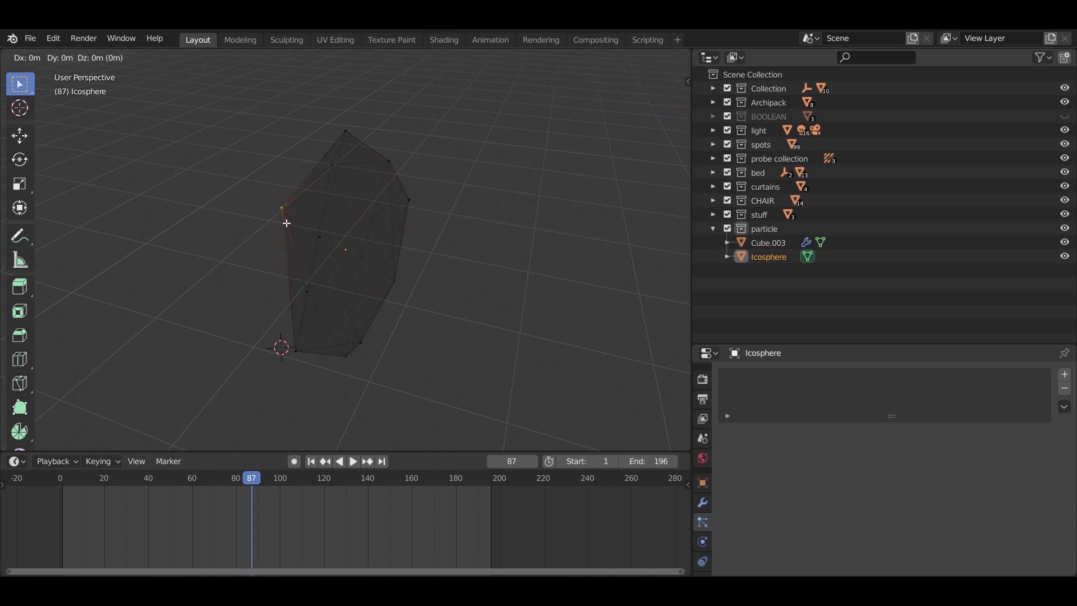
click(303, 241)
click(294, 352)
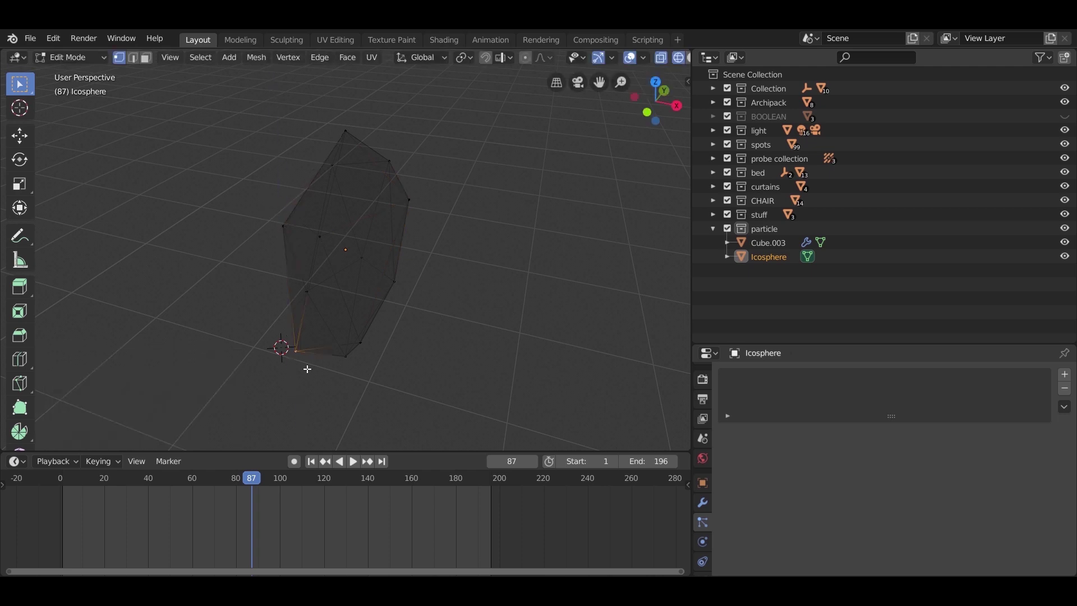
key(g)
click(315, 354)
key(Tab)
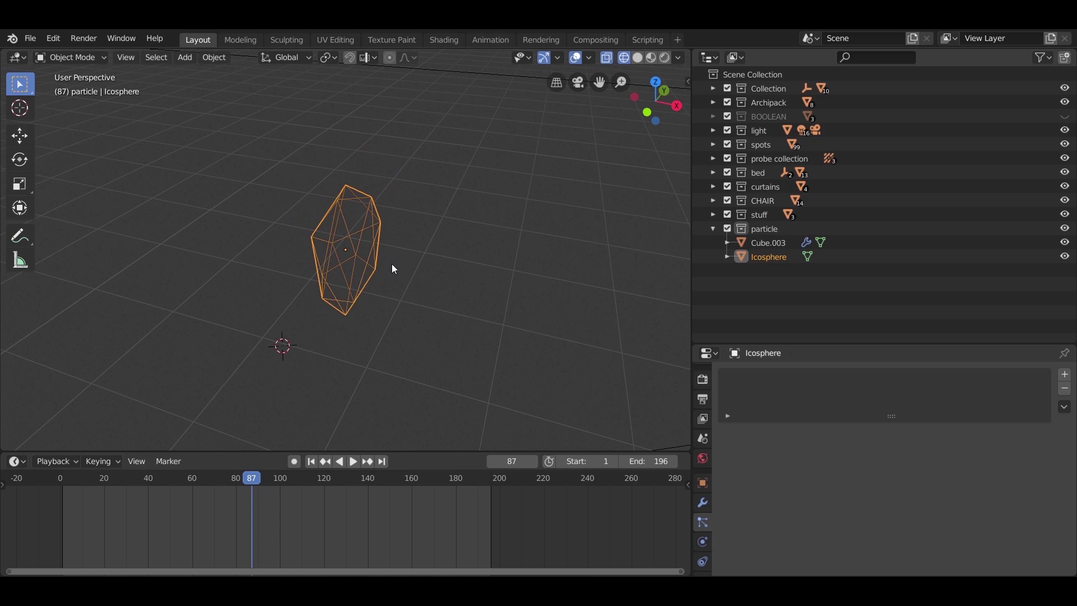
Scale the whole shard down uniformly to about 0.785.
scroll(392, 264, down, 4)
mouse_move(368, 292)
middle_down()
mouse_move(399, 282)
mouse_move(517, 292)
mouse_move(565, 248)
mouse_move(488, 275)
mouse_move(273, 241)
mouse_move(502, 293)
mouse_move(425, 291)
mouse_move(275, 258)
middle_up()
scroll(400, 287, up, 3)
key(s)
click(457, 275)
Switch the viewport to Wireframe shading, show the whole room, and select the particle emitter cube.
key(z)
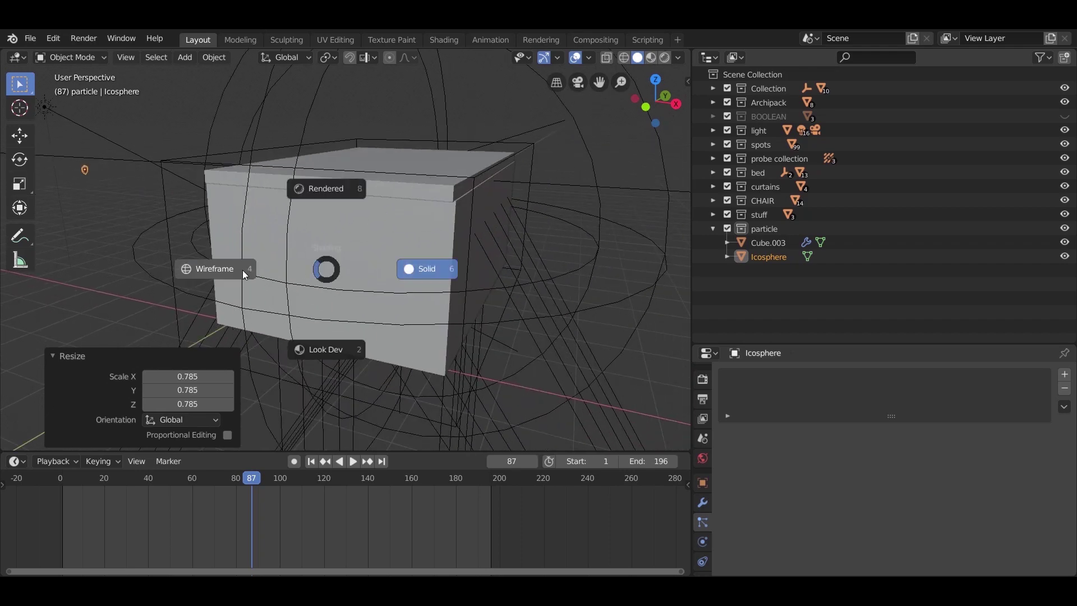
click(242, 270)
mouse_move(285, 300)
middle_down()
mouse_move(373, 251)
mouse_move(426, 264)
middle_up()
click(767, 243)
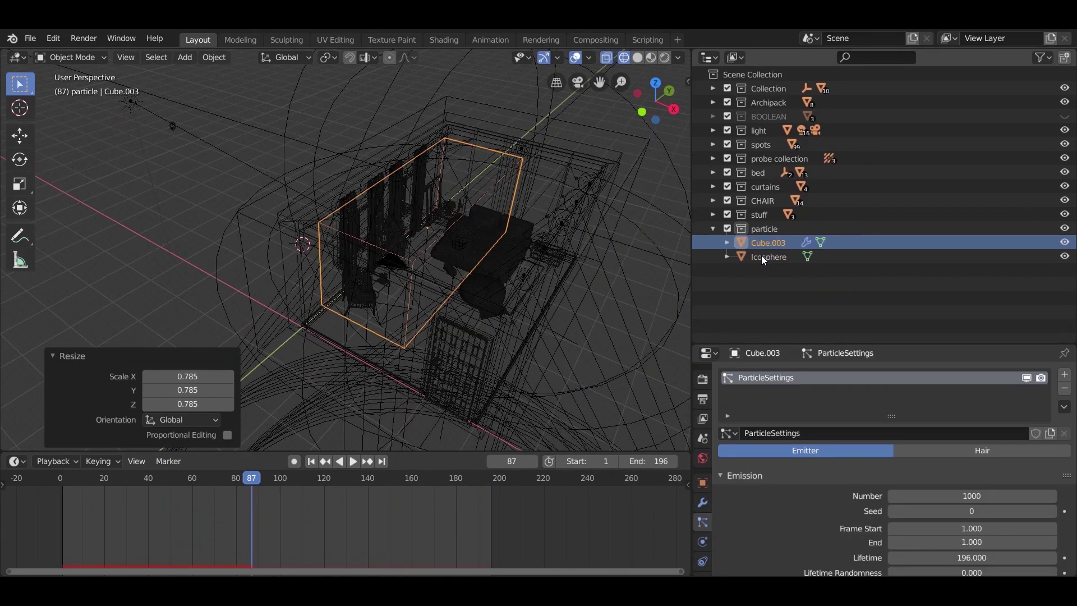
Examine the emitter's particle render settings and view the instanced shards close up in the room.
scroll(830, 488, down, 6)
scroll(793, 439, down, 10)
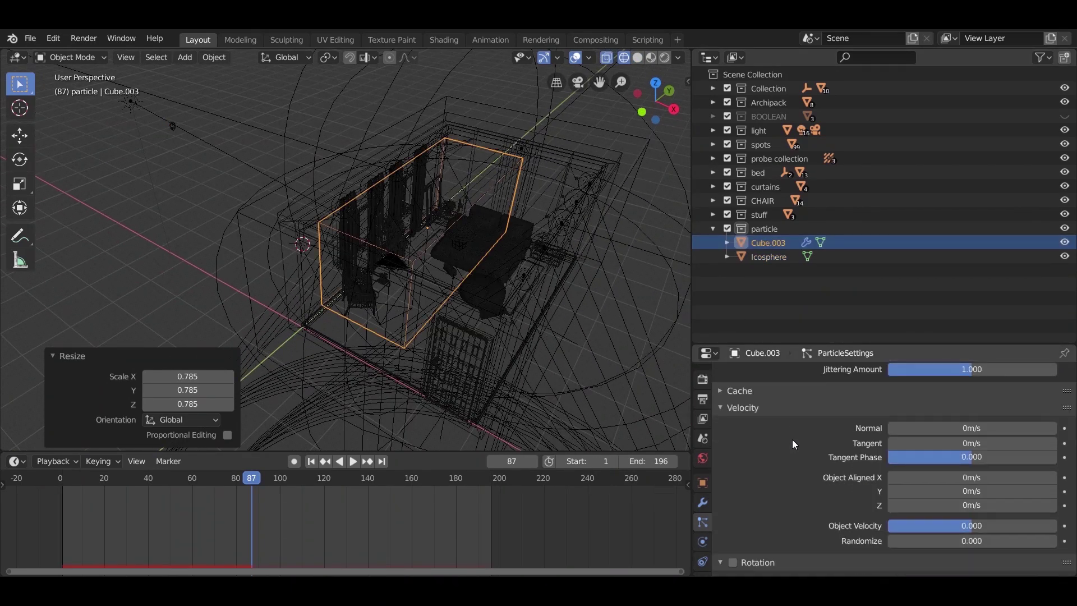
scroll(792, 439, down, 8)
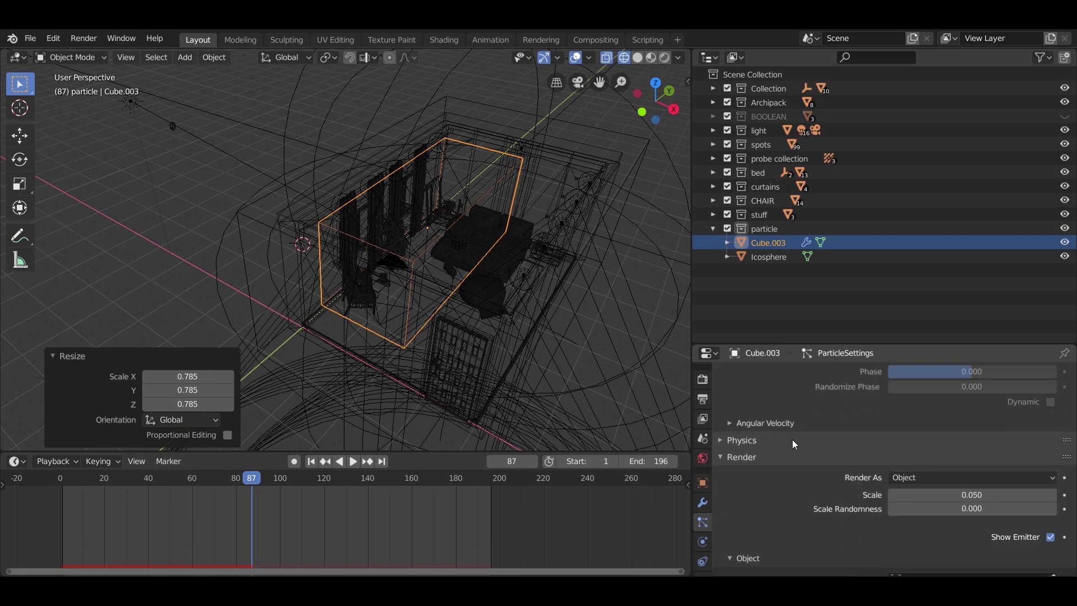
click(174, 127)
scroll(432, 275, up, 8)
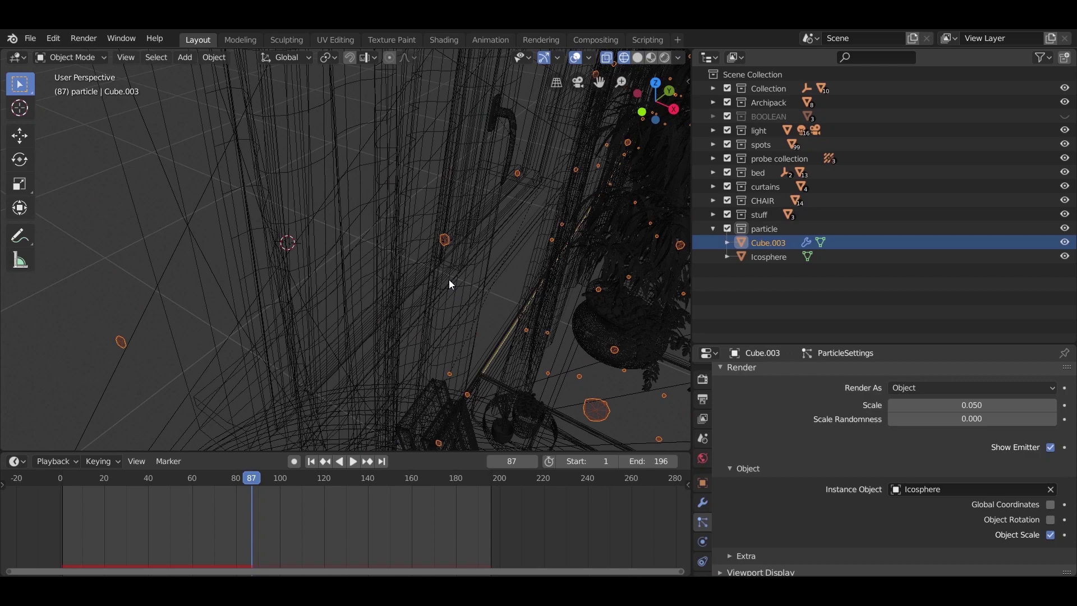
Play the particle animation from the first frame and view the bed area in Solid shading.
scroll(451, 284, down, 5)
mouse_move(448, 284)
middle_down()
mouse_move(498, 298)
mouse_move(546, 294)
mouse_move(460, 280)
middle_up()
click(312, 461)
key(space)
mouse_move(507, 288)
middle_down()
mouse_move(541, 268)
mouse_move(409, 229)
mouse_move(426, 270)
mouse_move(433, 235)
mouse_move(401, 251)
middle_up()
key(z)
click(448, 241)
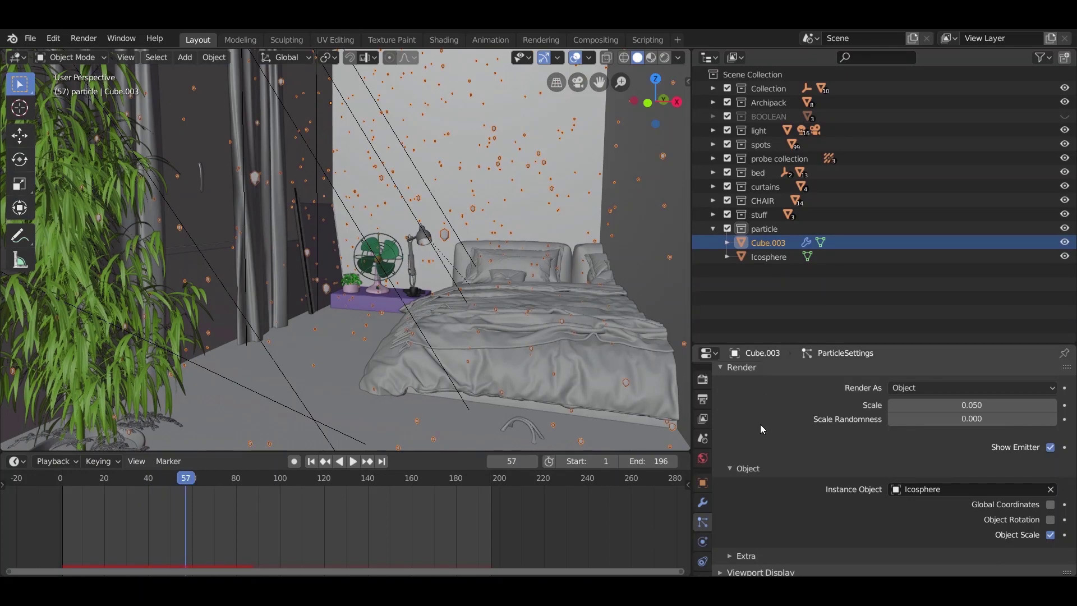
Enable Rotation for the particles with the Normal orientation axis and set its Randomize to 0.5.
scroll(769, 460, up, 5)
scroll(779, 480, up, 6)
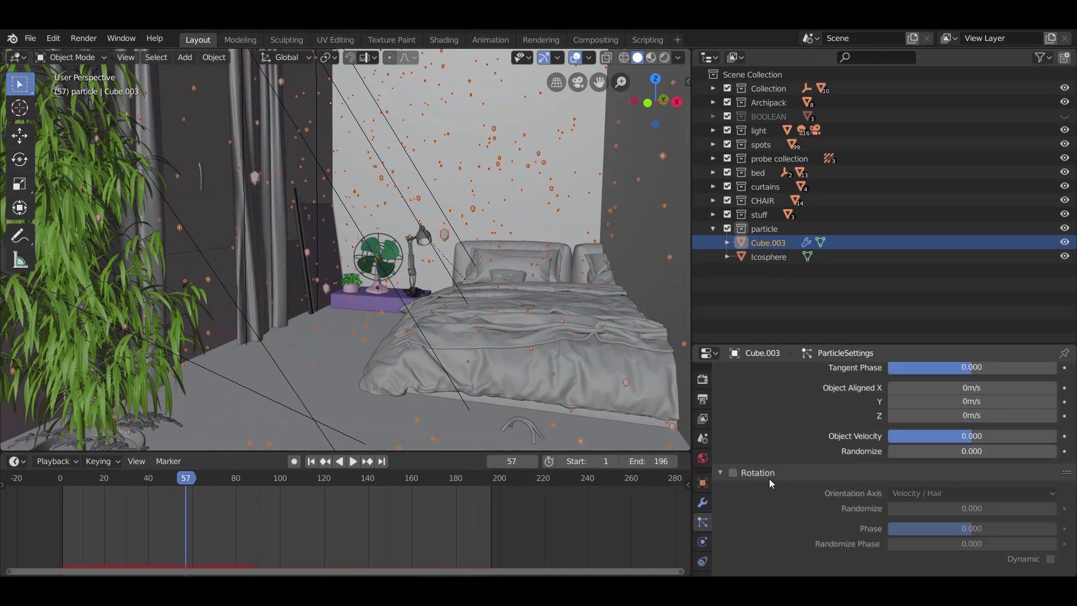
click(733, 495)
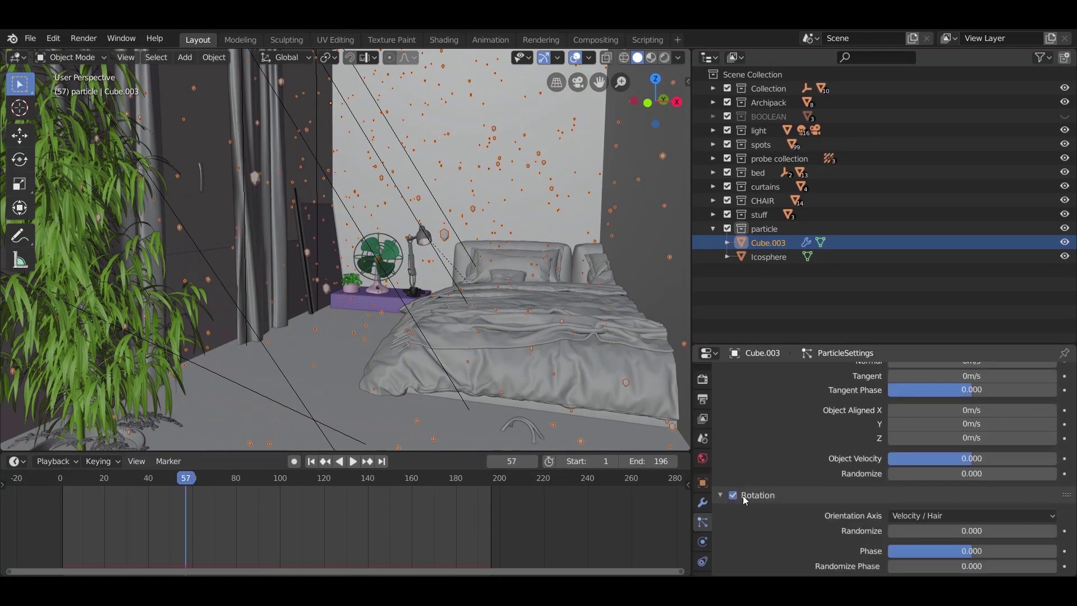
click(919, 516)
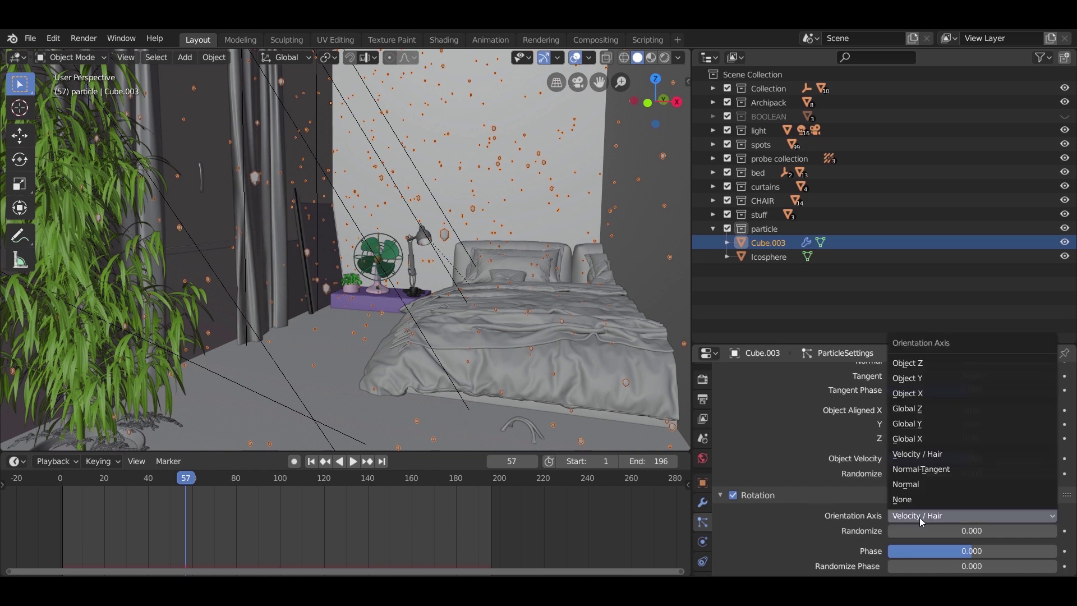
click(921, 485)
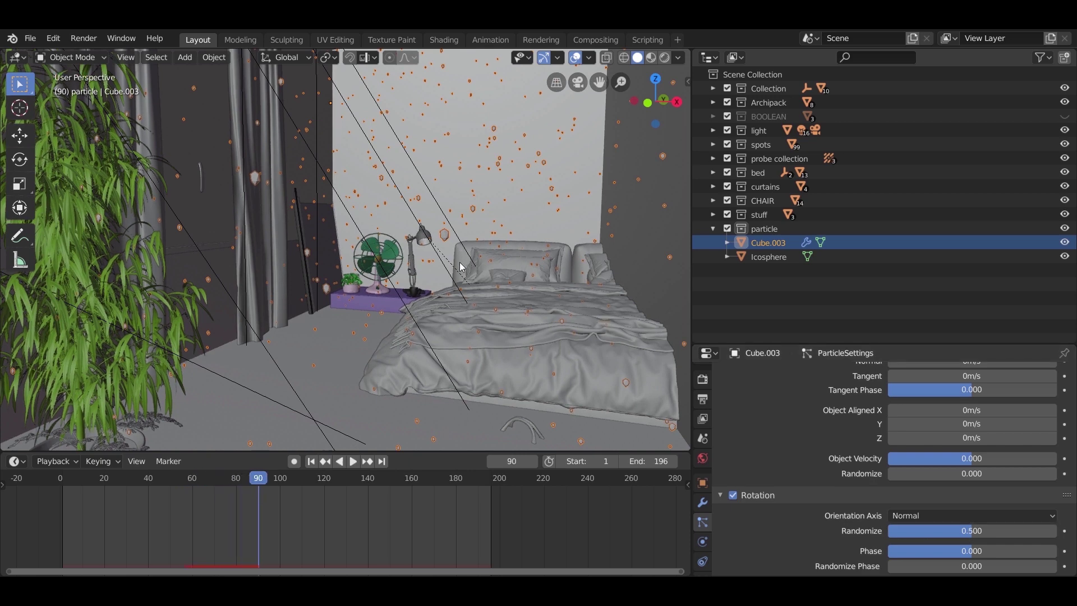
scroll(785, 450, down, 5)
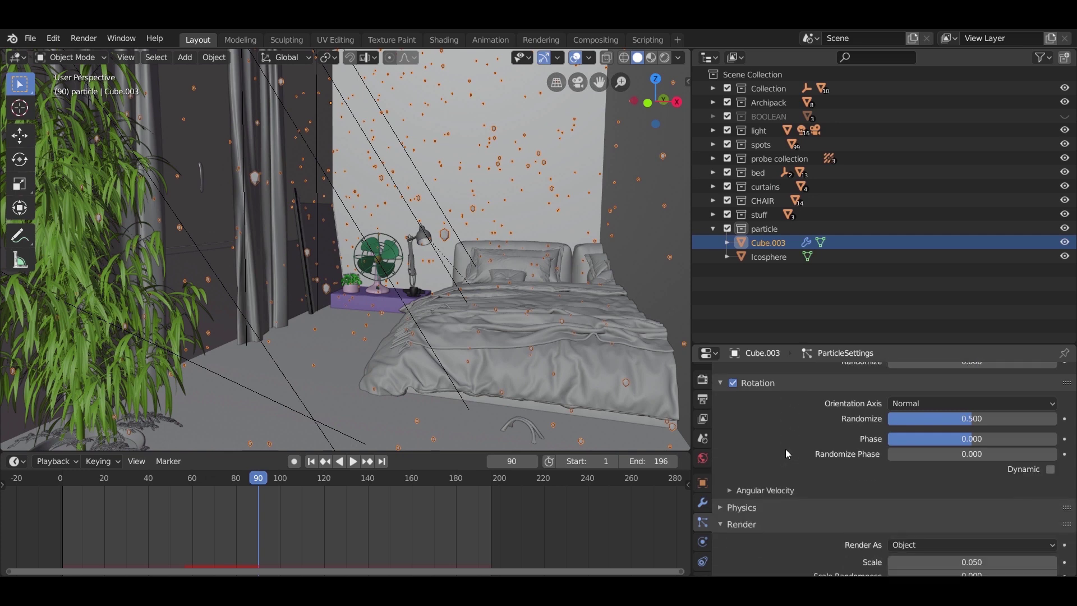
In the top wireframe view, add a Turbulence force field to the scene.
click(788, 285)
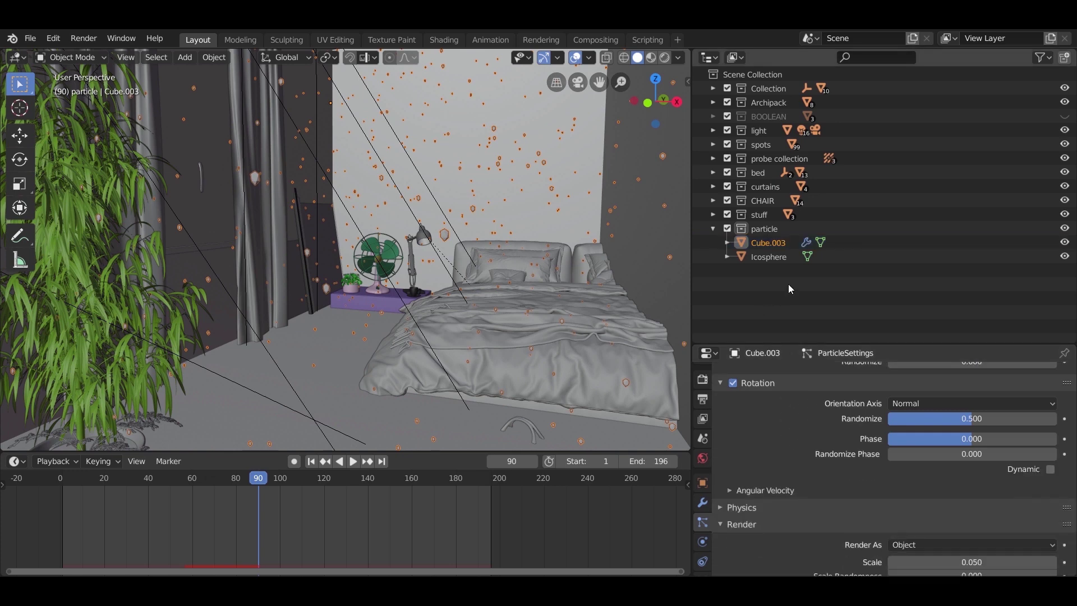
key(KP_7)
key(shift+z)
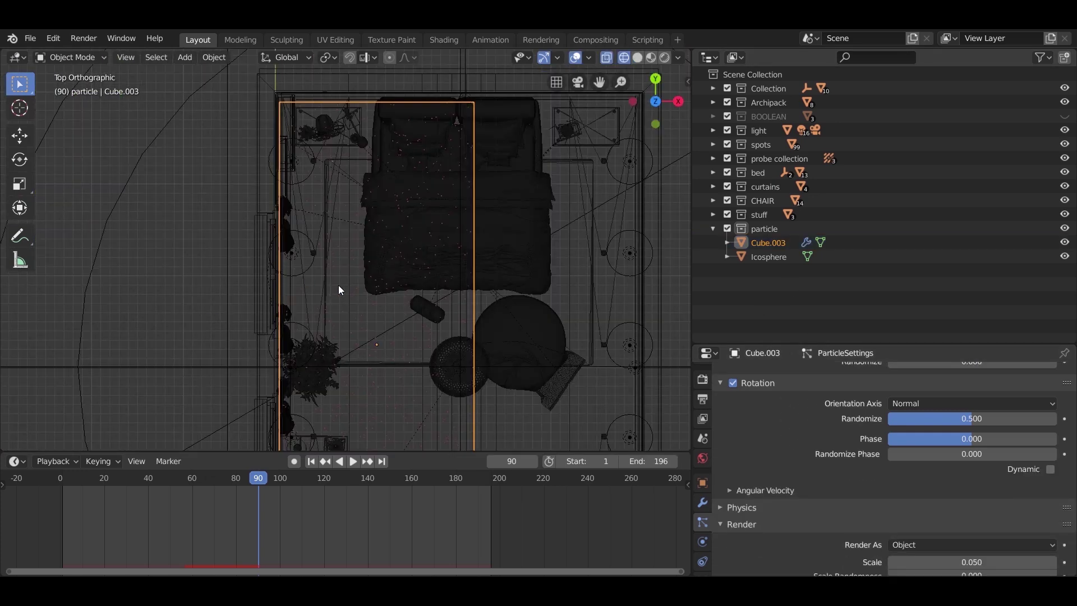
scroll(445, 220, up, 2)
key(shift+a)
mouse_move(364, 232)
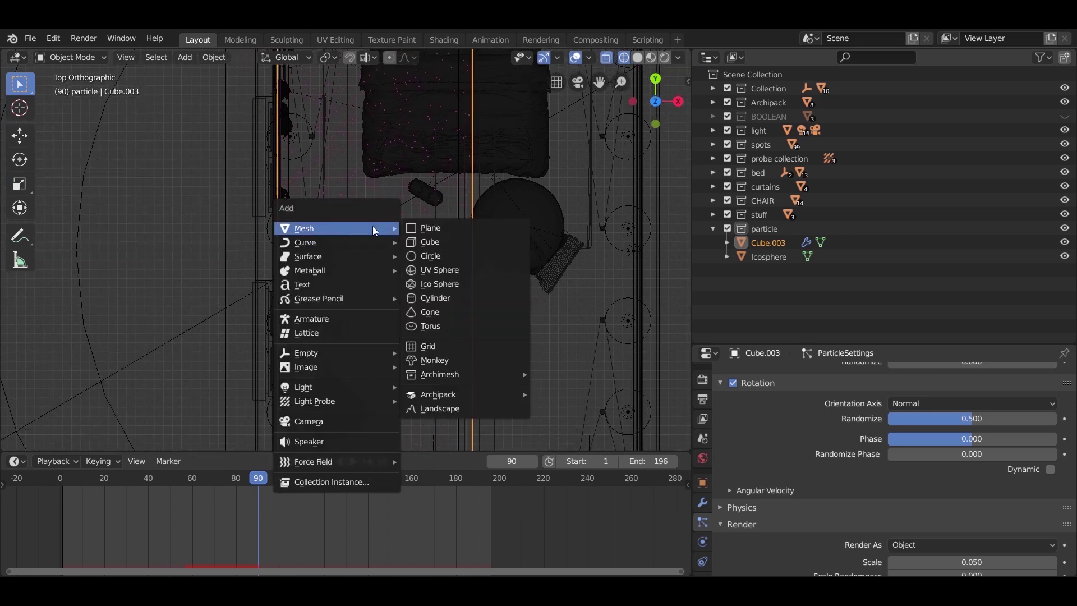
mouse_move(350, 402)
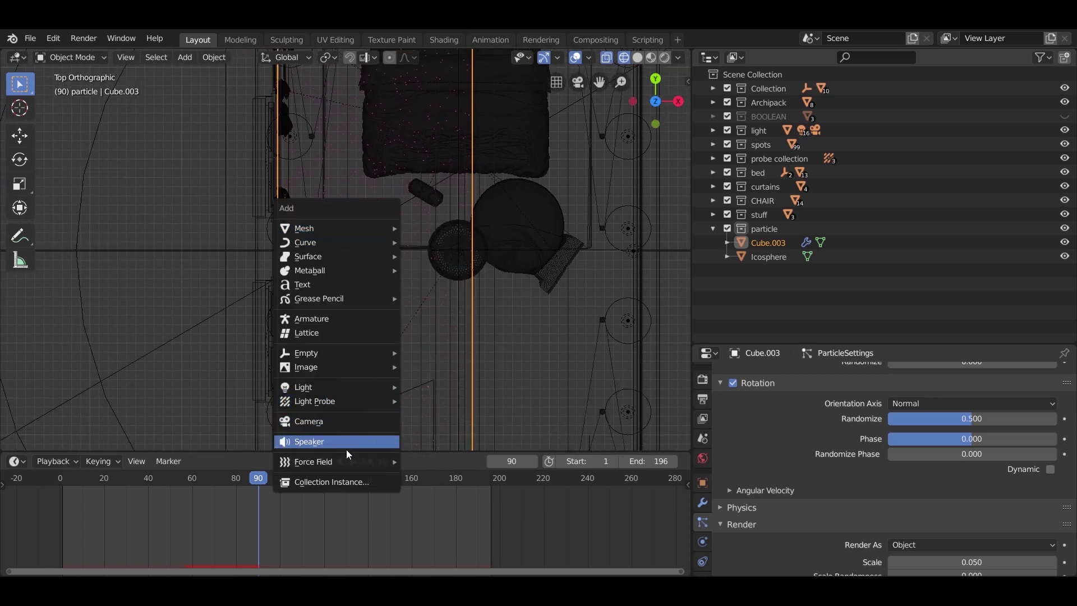
mouse_move(345, 459)
click(449, 435)
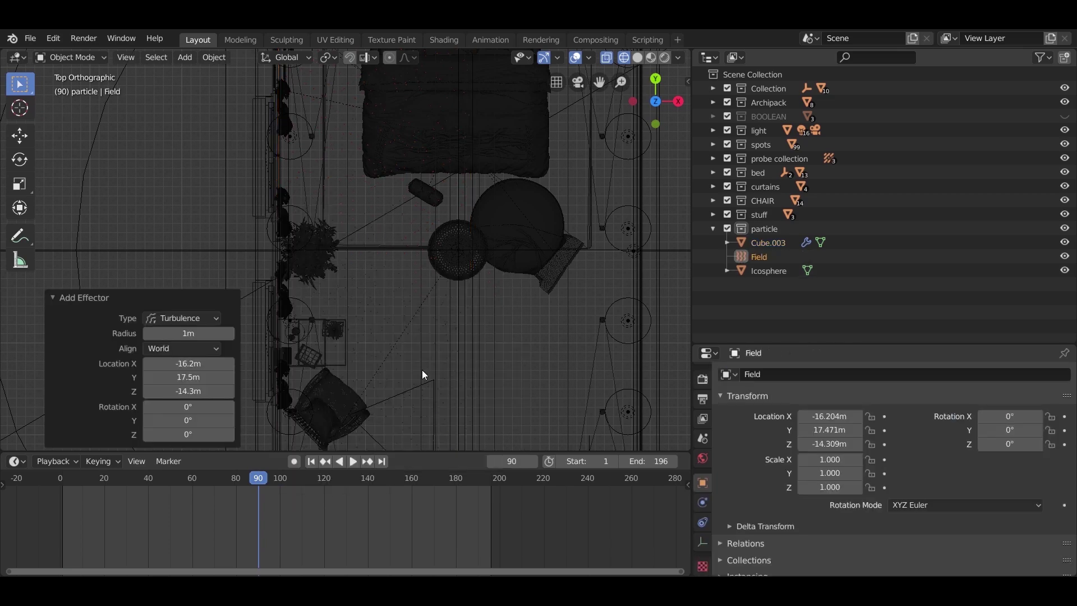
Move the turbulence field horizontally into the room, about 17.4 m along X and -14.9 m along Y, keeping its height locked.
scroll(406, 341, down, 7)
scroll(355, 271, up, 1)
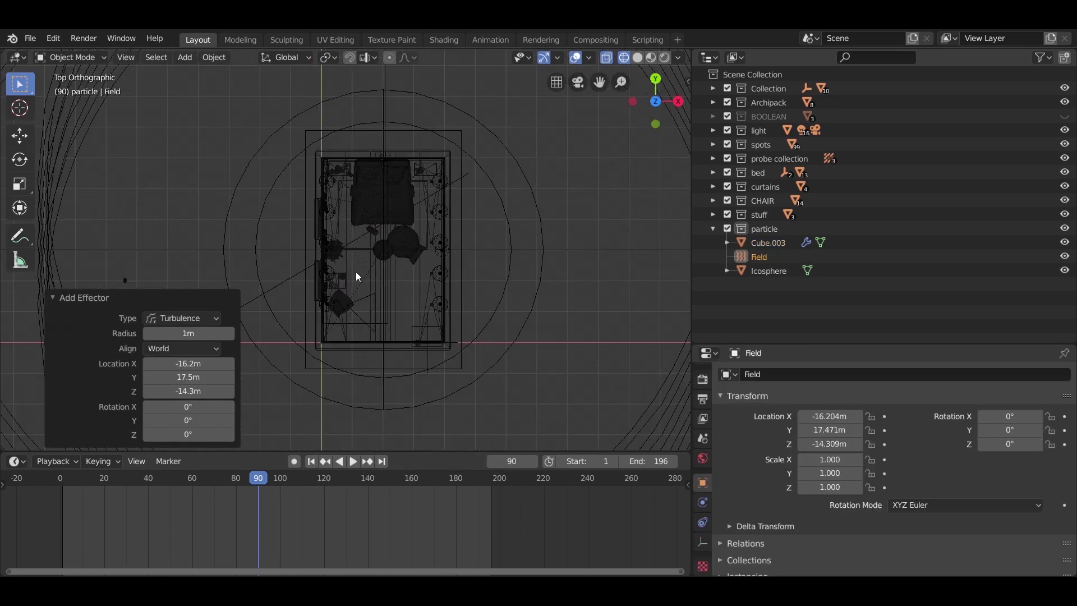
click(778, 258)
key(g)
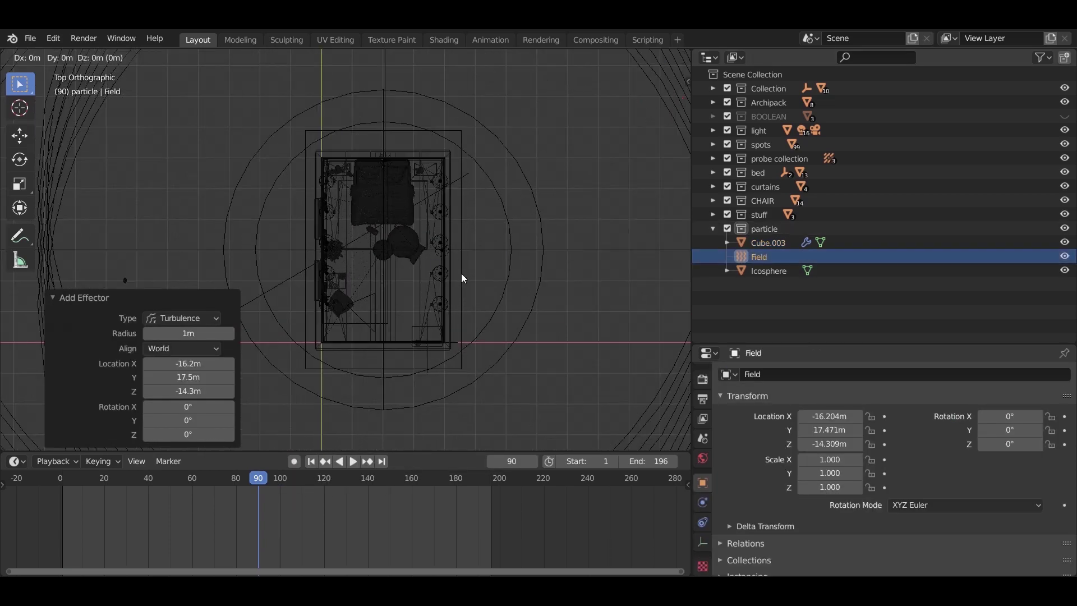
key(Escape)
scroll(546, 258, down, 5)
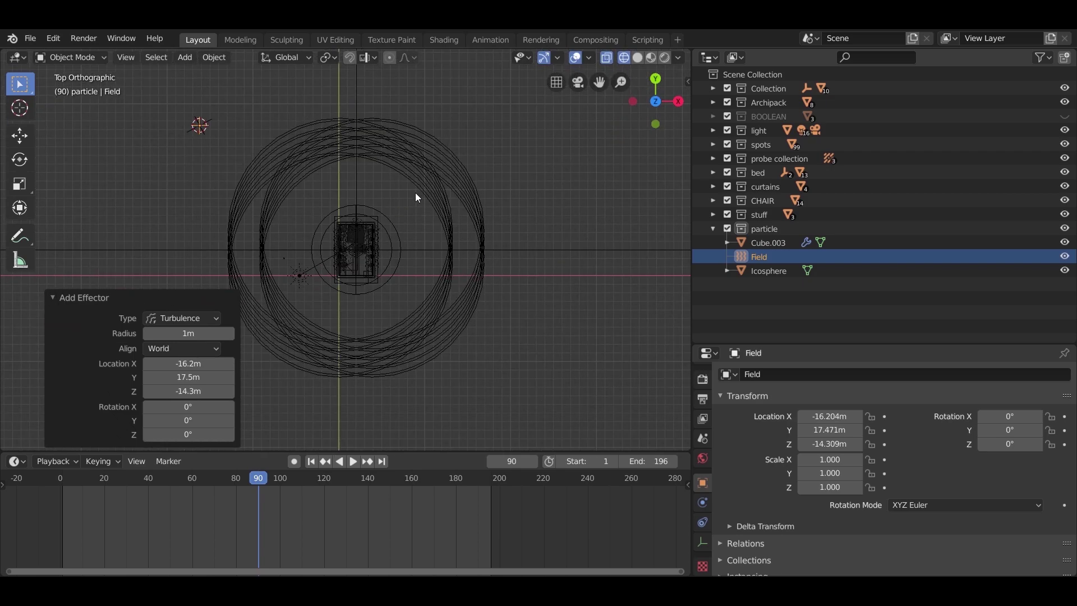
key(g)
key(shift+z)
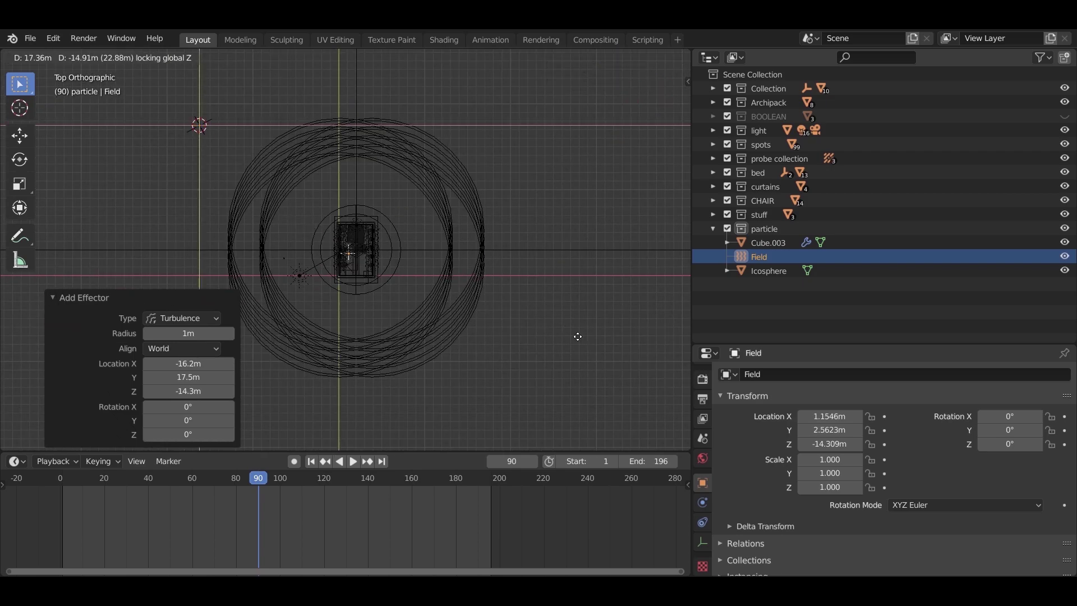
click(578, 336)
Shift the turbulence field horizontally to about X 0.76 m, Y 2.7 m, and scale it uniformly by 1.3.
scroll(359, 258, up, 8)
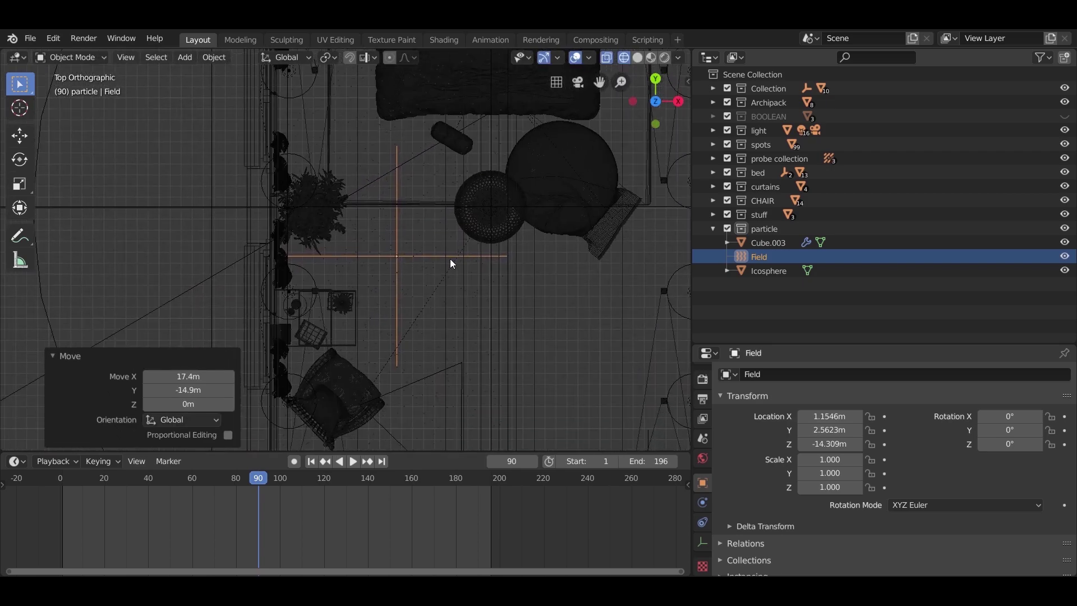
scroll(450, 259, down, 5)
scroll(426, 264, up, 3)
key(g)
key(shift+z)
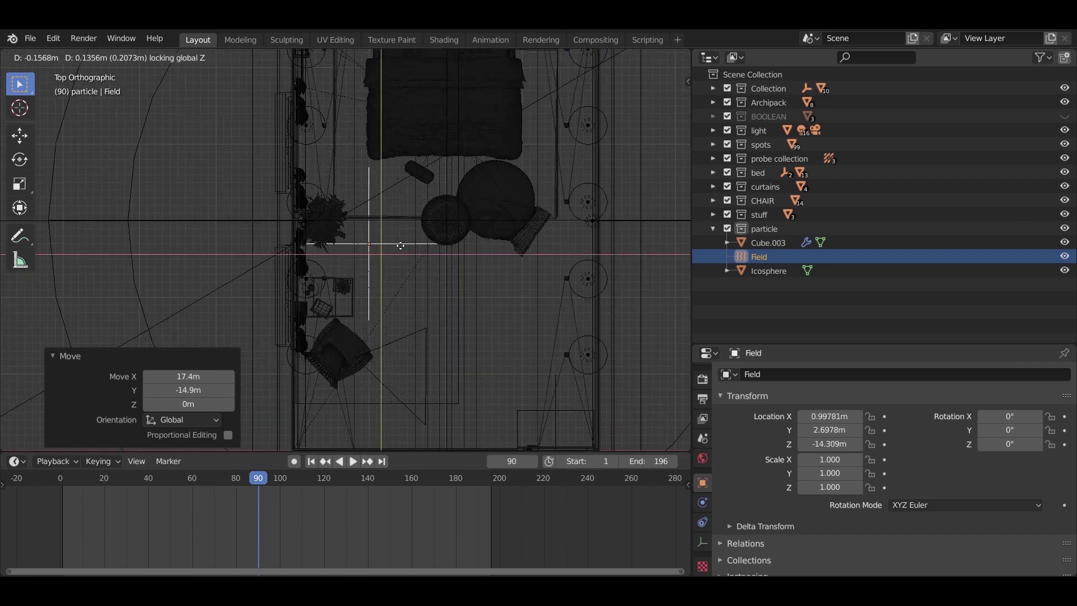
click(392, 247)
text(s1.3)
key(Return)
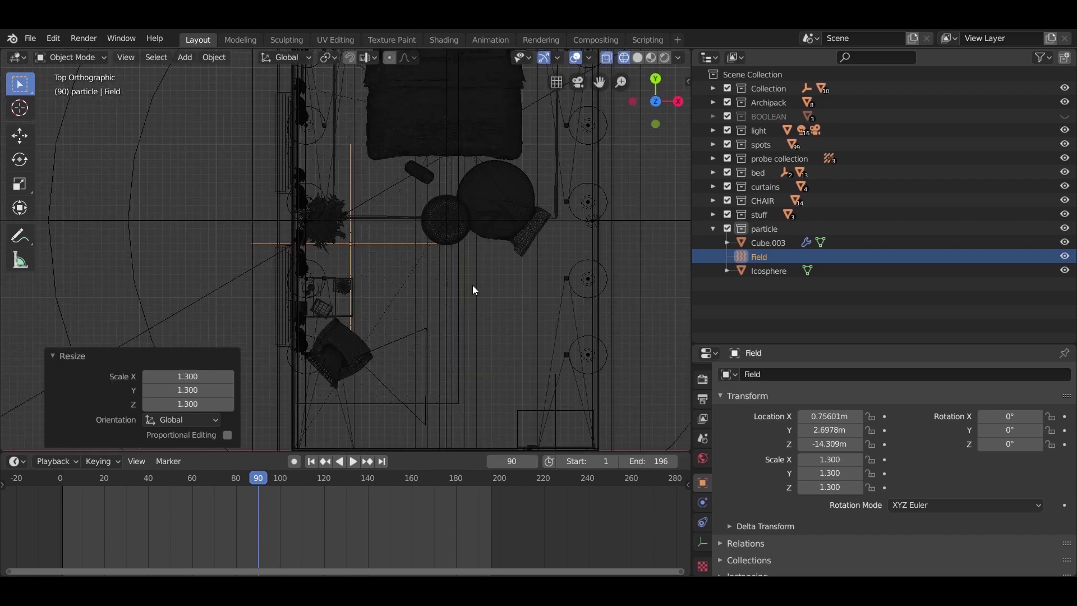
In the front view, raise the turbulence field along Z to a height of about 1.41 m inside the room.
middle_drag(473, 285, 463, 230)
key(KP_1)
scroll(464, 239, down, 2)
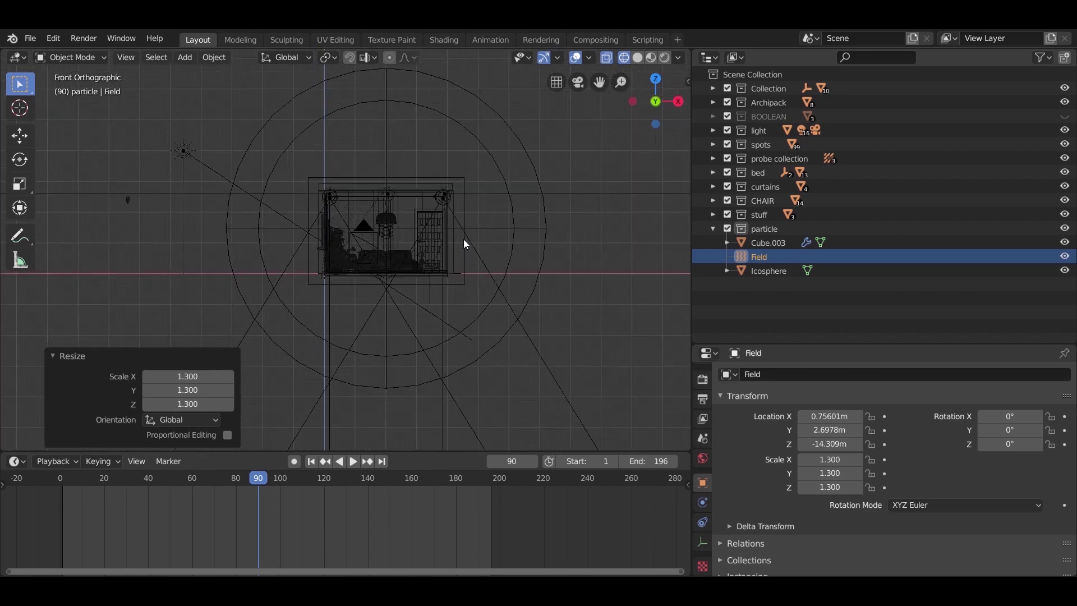
scroll(463, 245, down, 6)
key(g)
key(z)
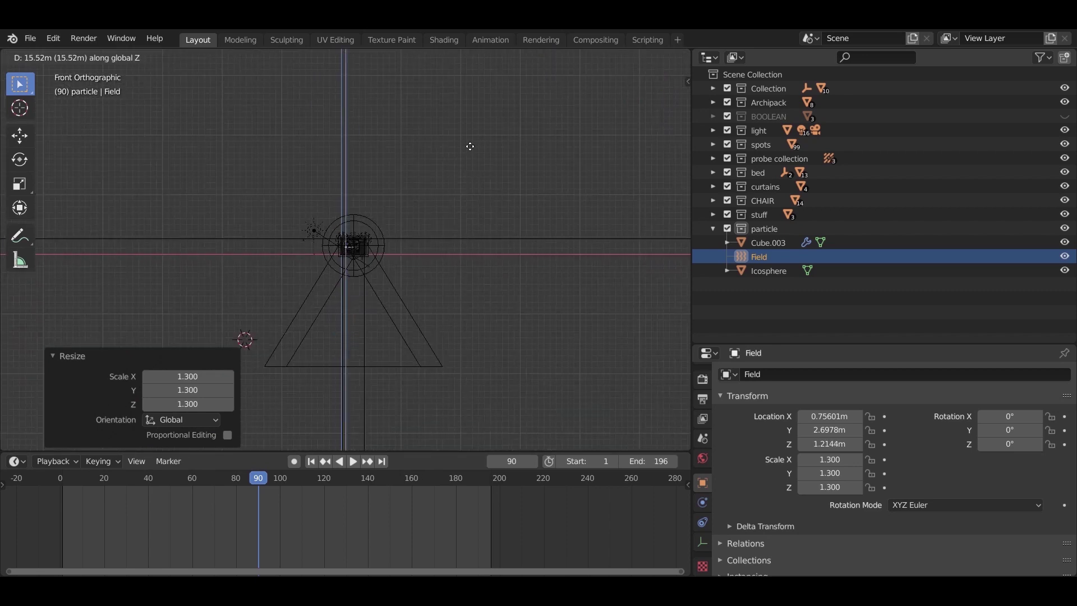
click(470, 146)
scroll(471, 146, up, 5)
key(g)
key(z)
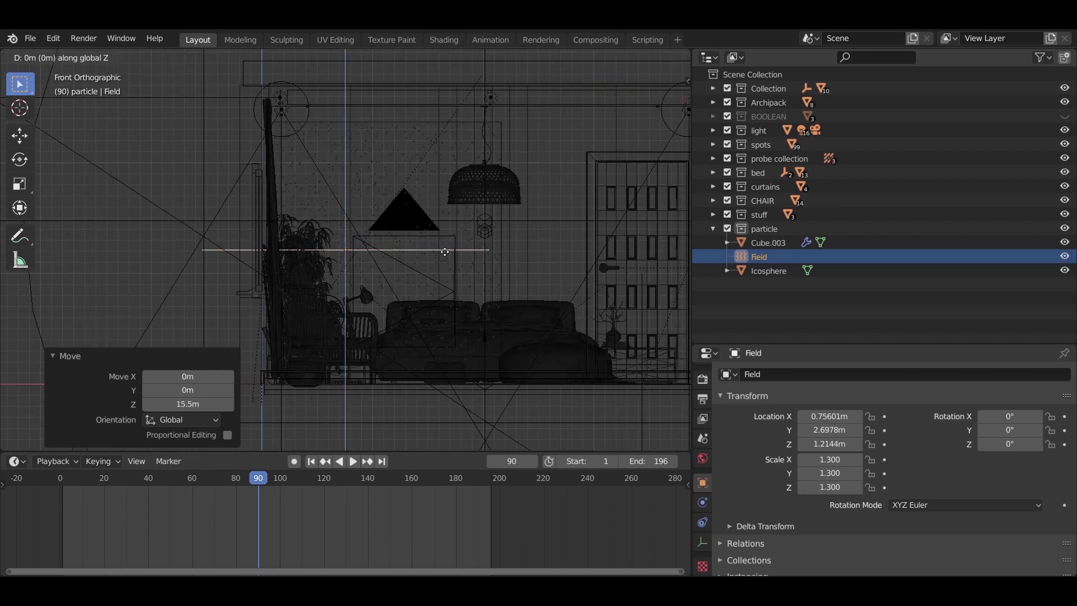
click(446, 252)
Return to a Solid-shaded perspective of the bed area and play the animation from the first frame to check the turbulence.
middle_drag(446, 252, 365, 252)
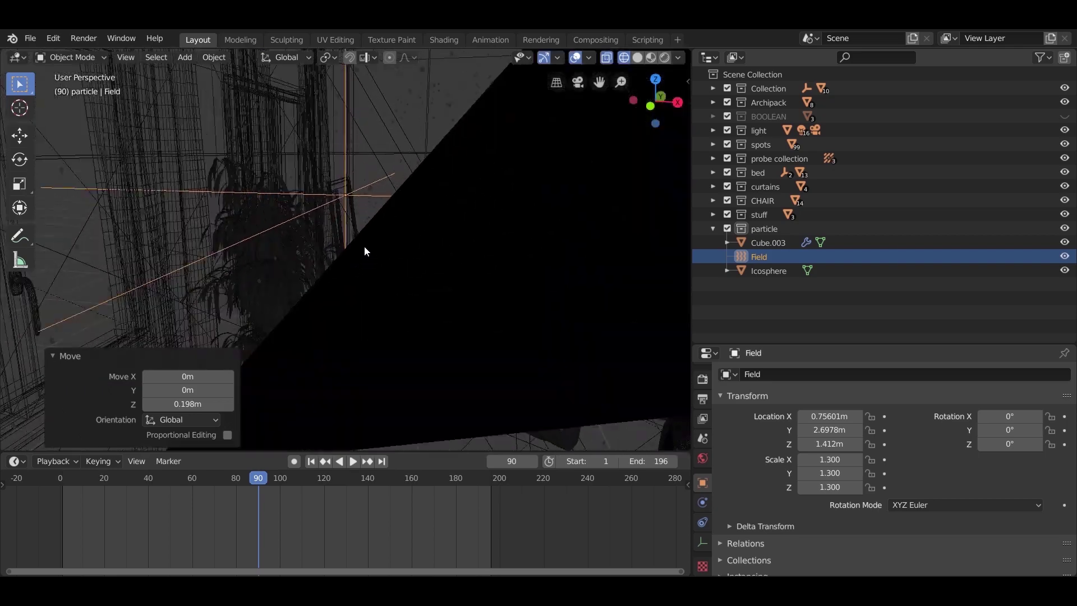
key(shift+z)
scroll(431, 238, down, 6)
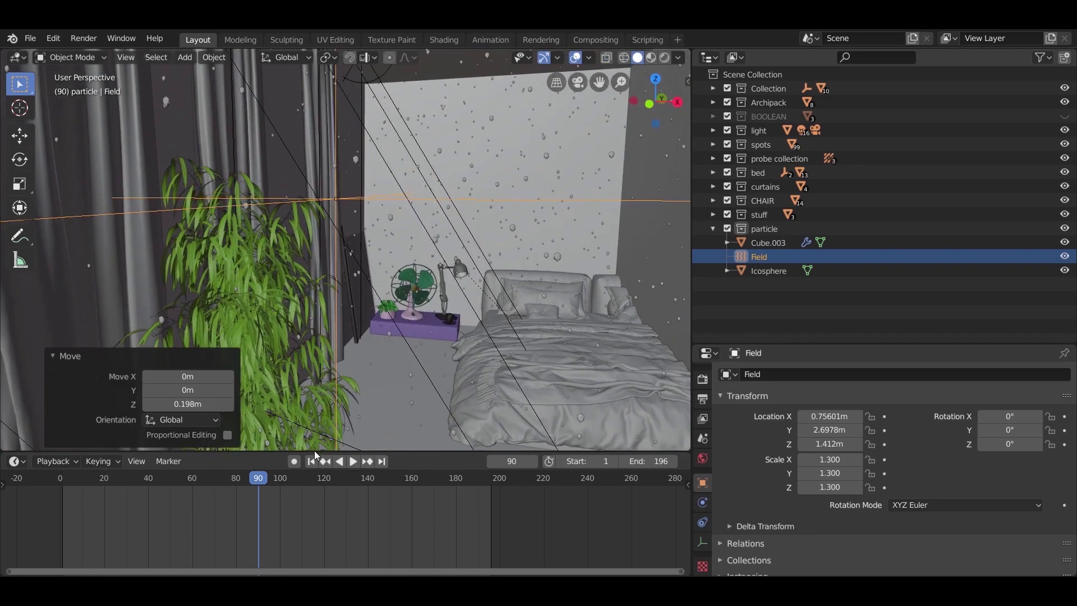
click(313, 459)
key(space)
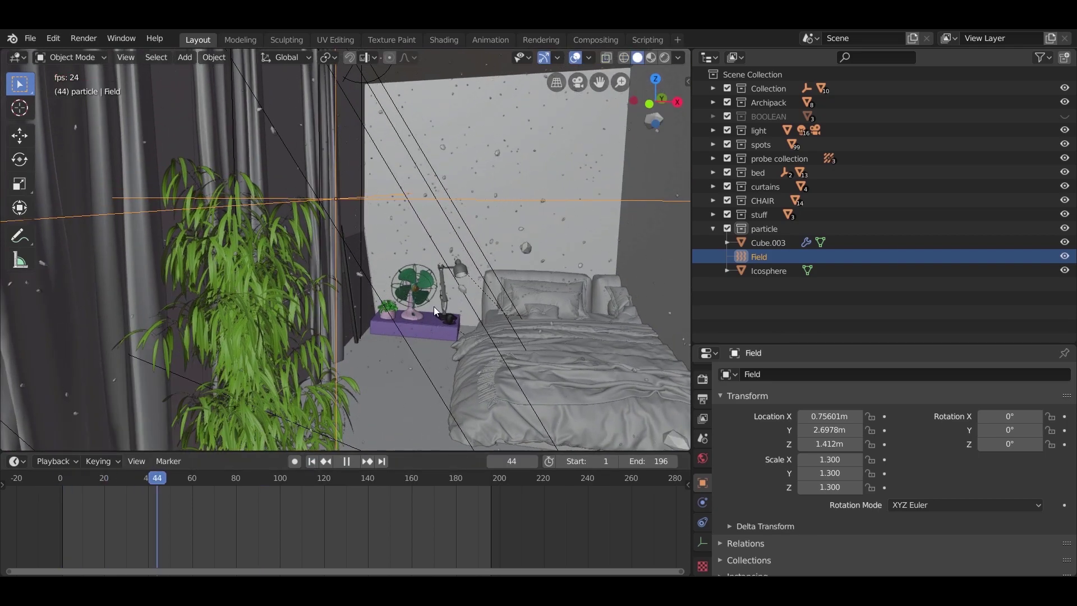
key(space)
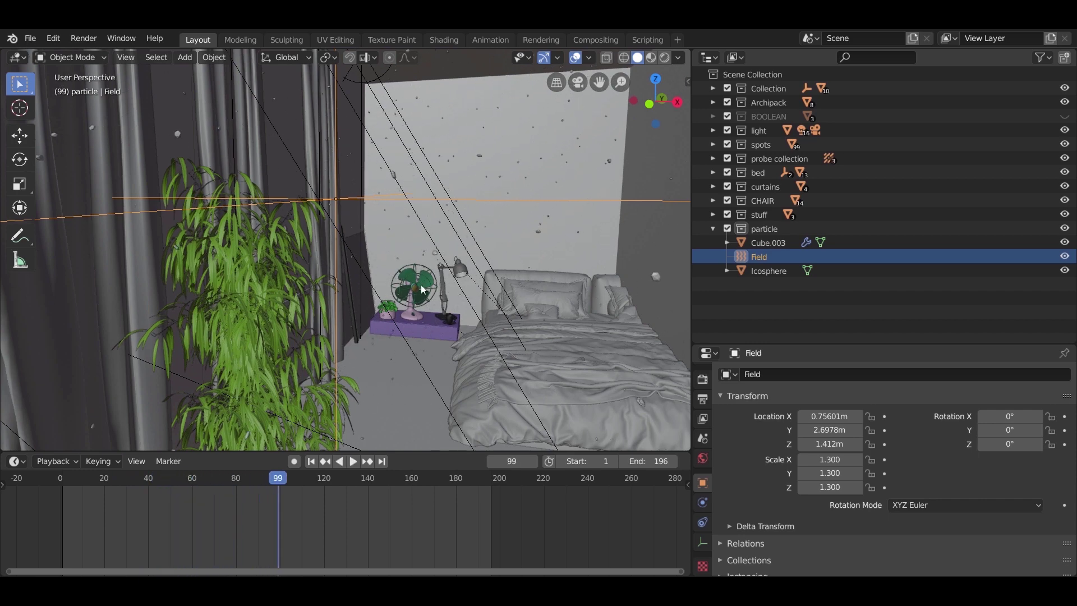
Set the turbulence field's Strength to 0.1 in its physics settings and replay the animation from the start.
click(702, 543)
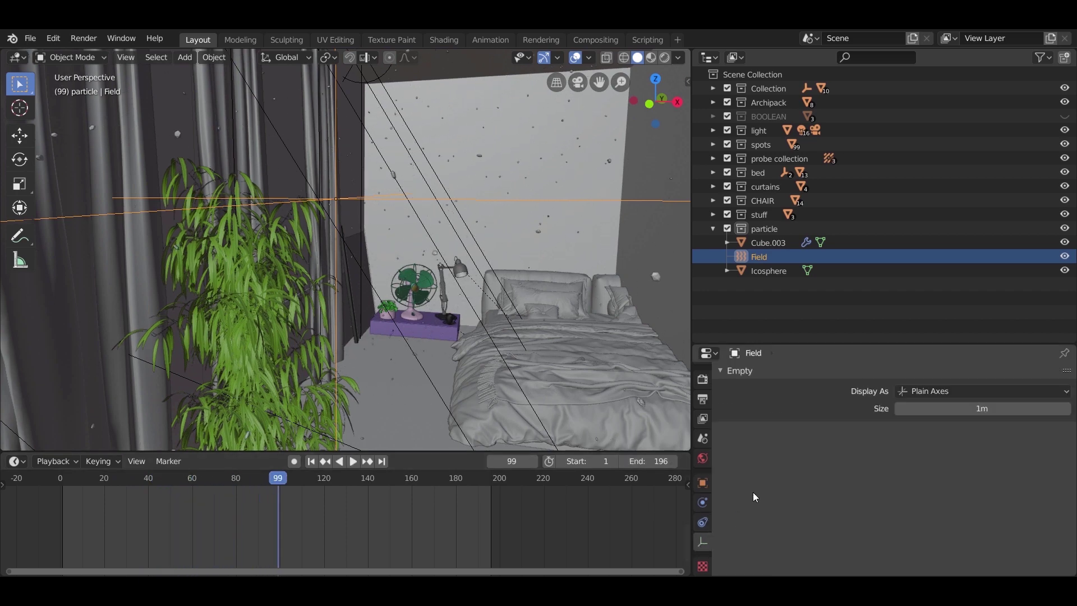
click(698, 517)
click(703, 496)
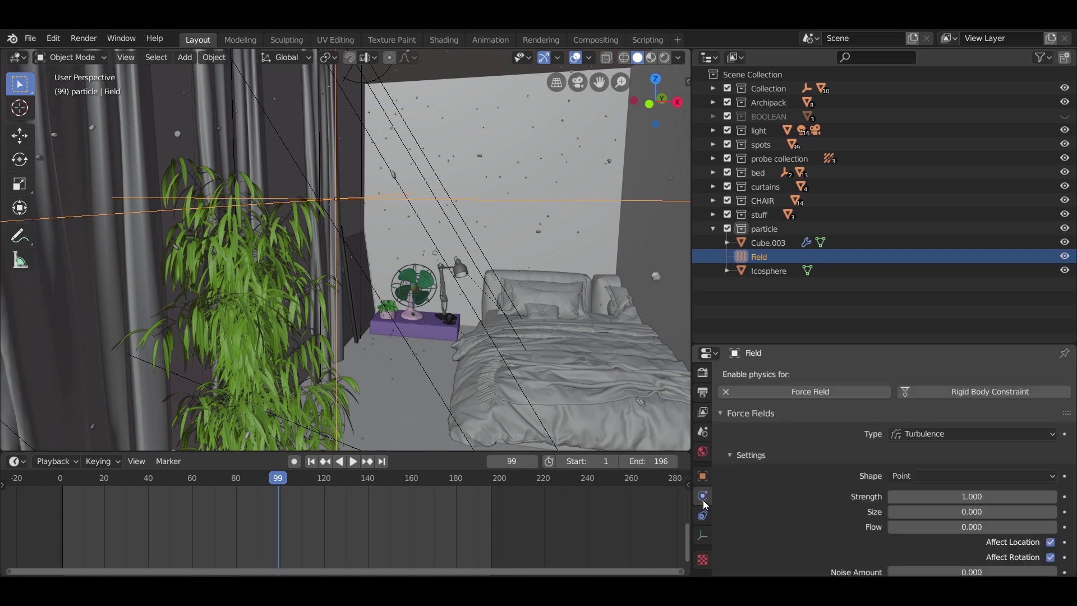
click(964, 498)
click(314, 461)
key(space)
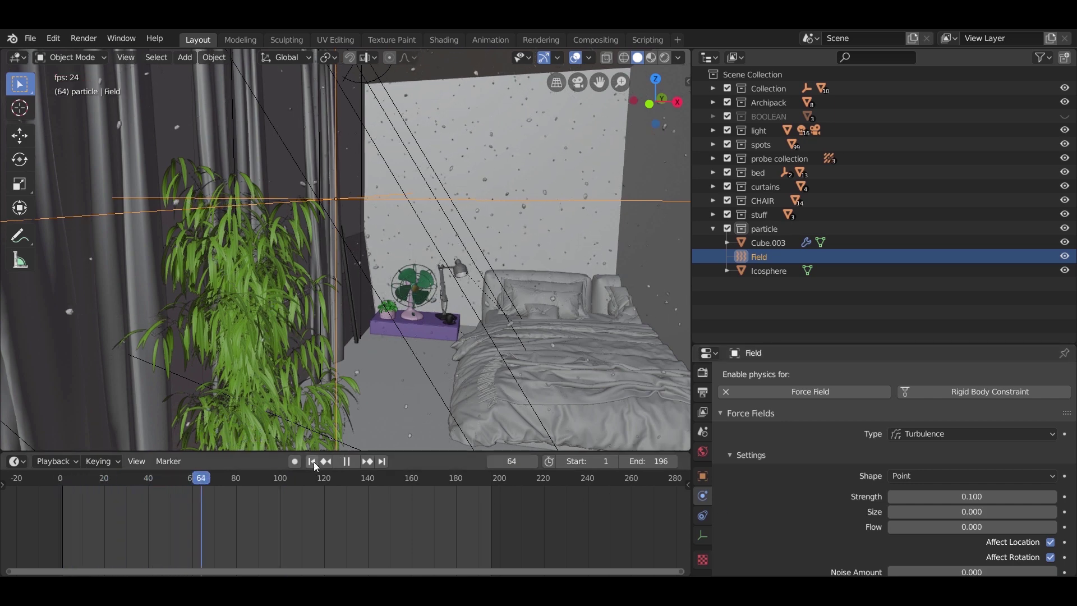
key(space)
Set the turbulence field's Flow to 2 and replay the animation from the first frame.
click(893, 526)
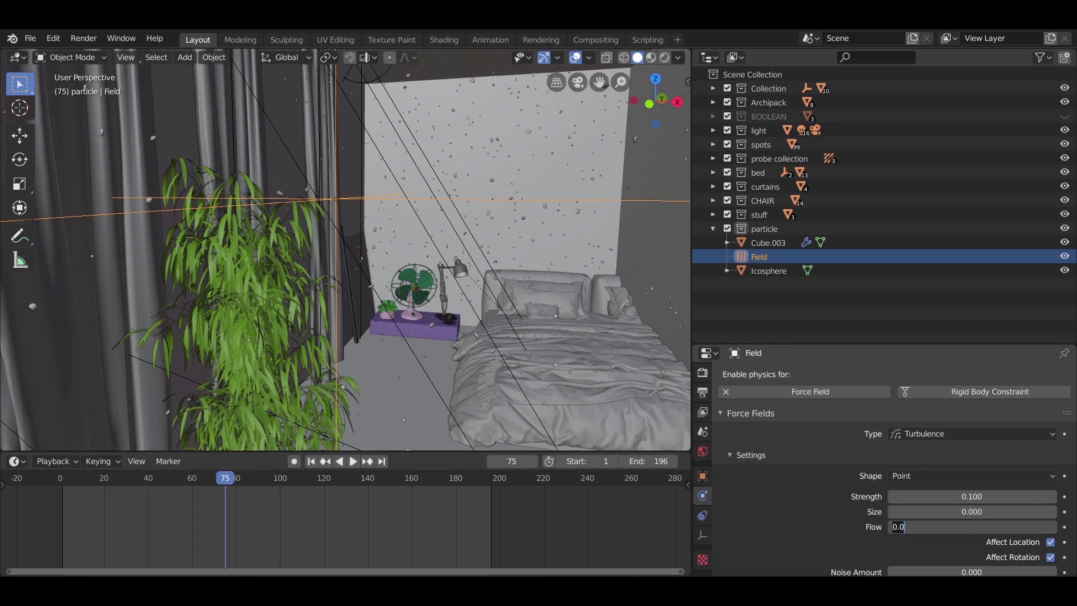
key(Return)
click(312, 461)
key(space)
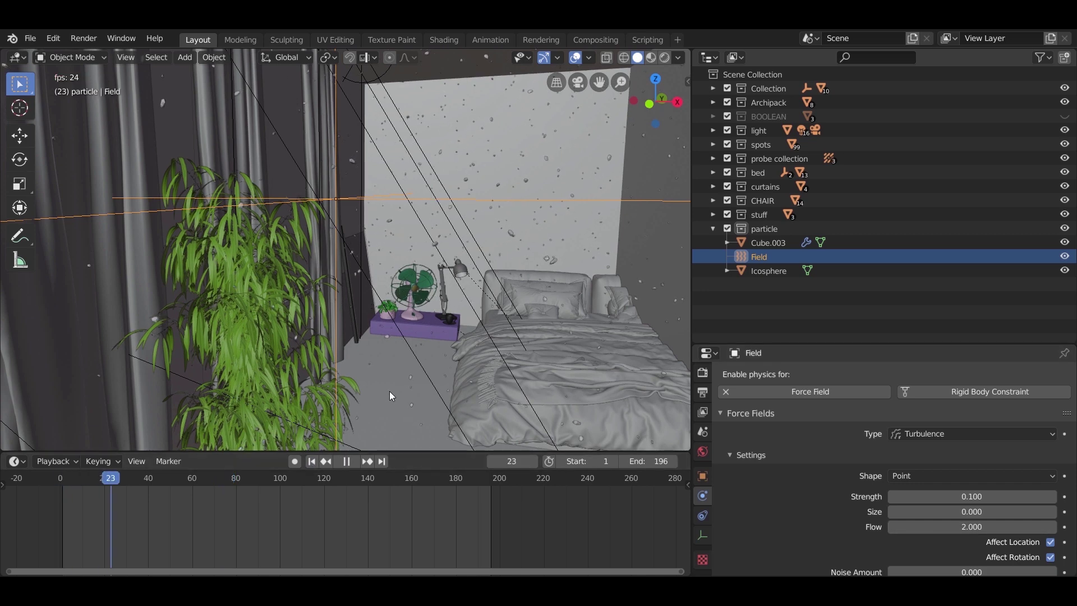
key(space)
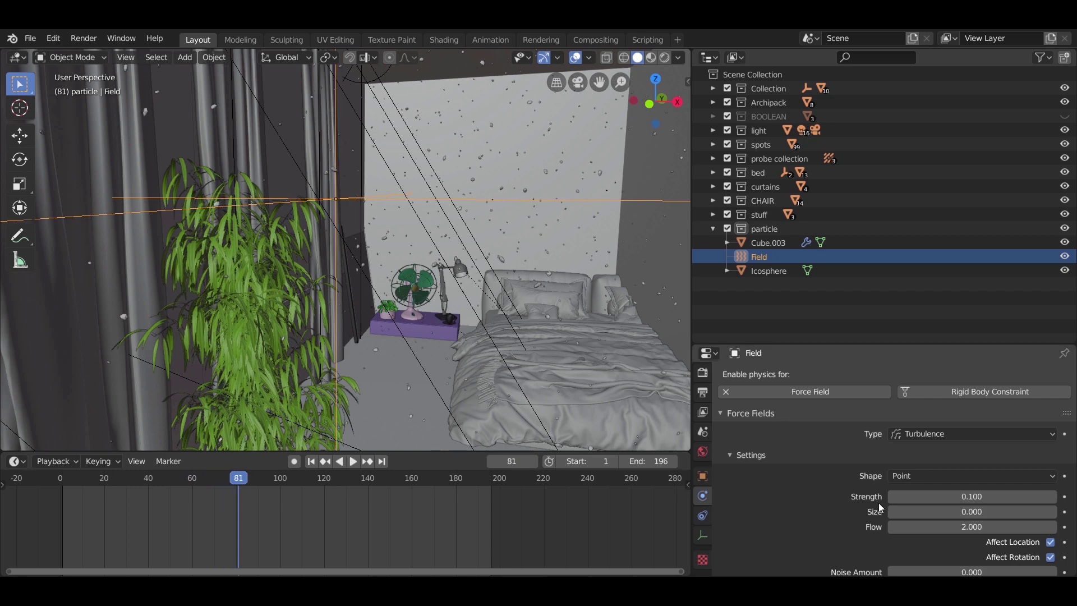
Set the turbulence field's Noise Amount to 0.5 and replay the animation from the first frame.
scroll(881, 508, down, 2)
double_click(986, 528)
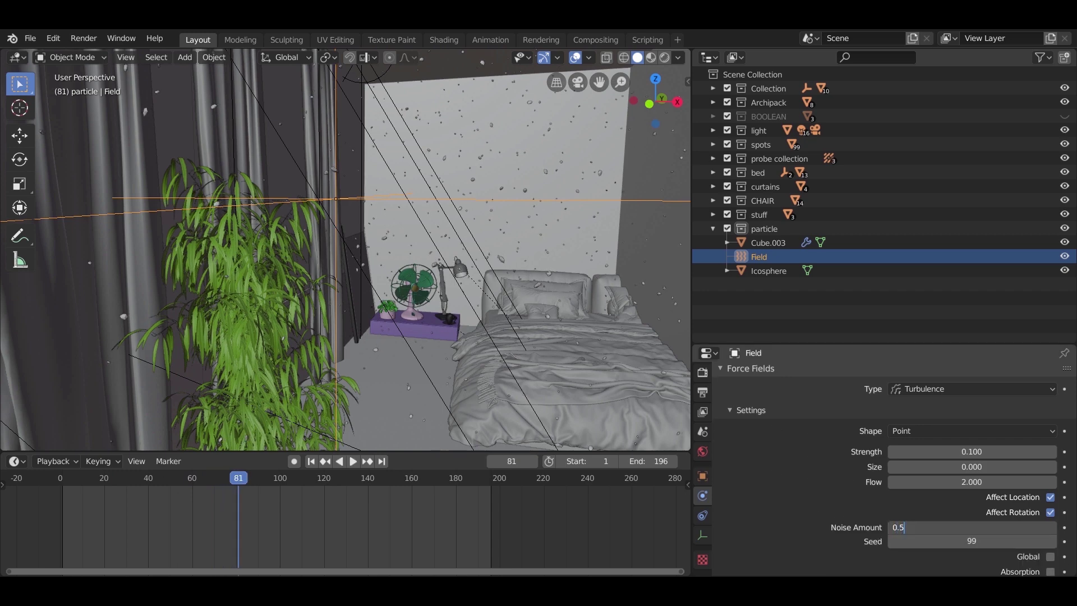
key(Return)
key(shift+Left)
key(space)
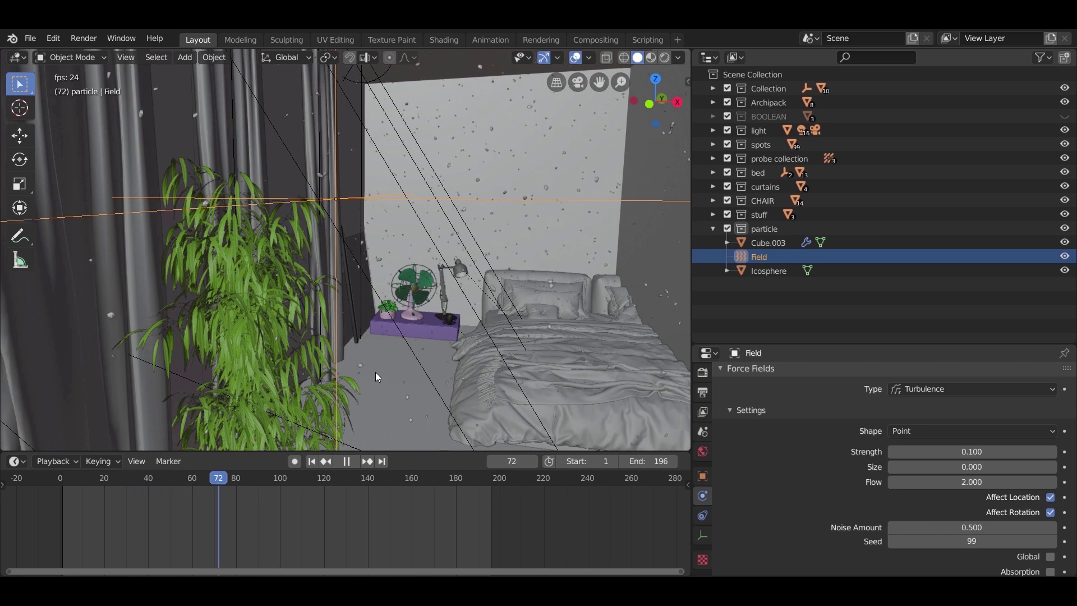
key(space)
Set the turbulence field's Flow to 3 and replay the animation from the first frame.
double_click(954, 482)
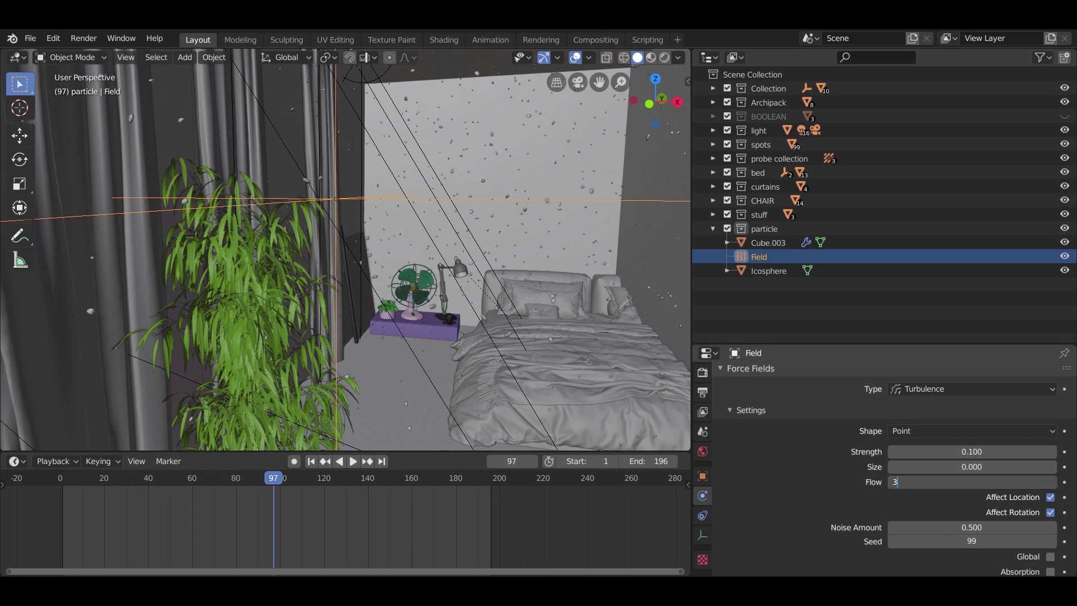
key(Return)
click(312, 462)
key(space)
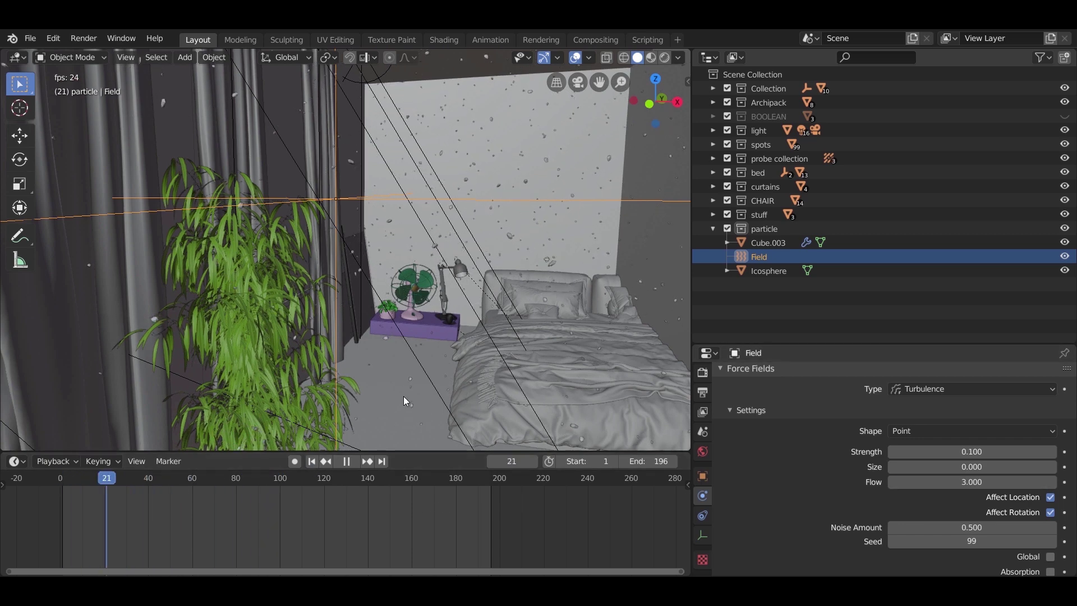
key(space)
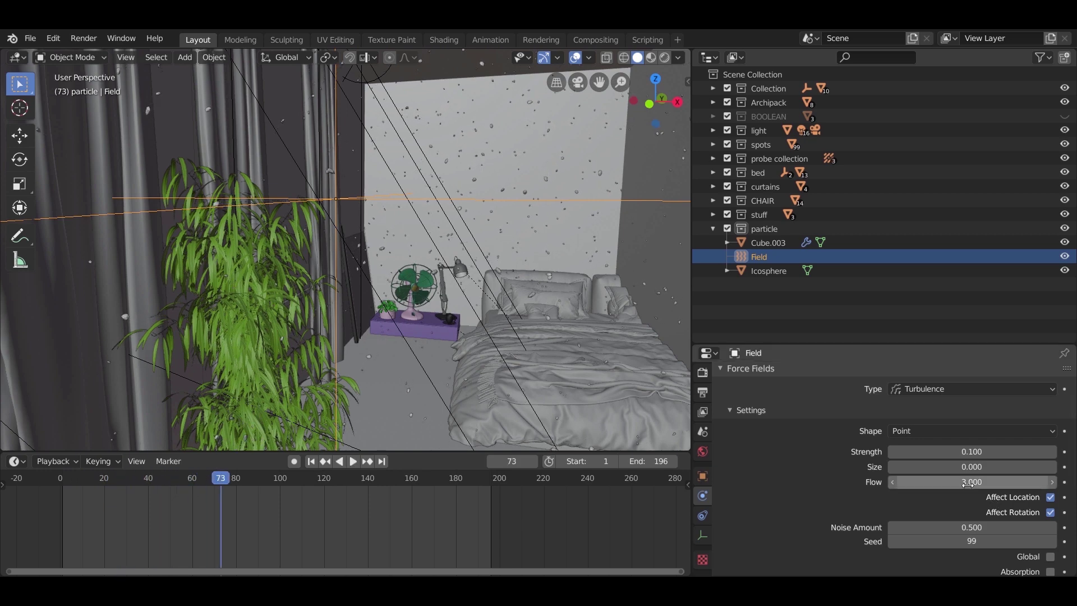
Set the turbulence field's Flow to 5 and replay the animation from the first frame.
double_click(967, 482)
text(5)
key(Return)
click(312, 461)
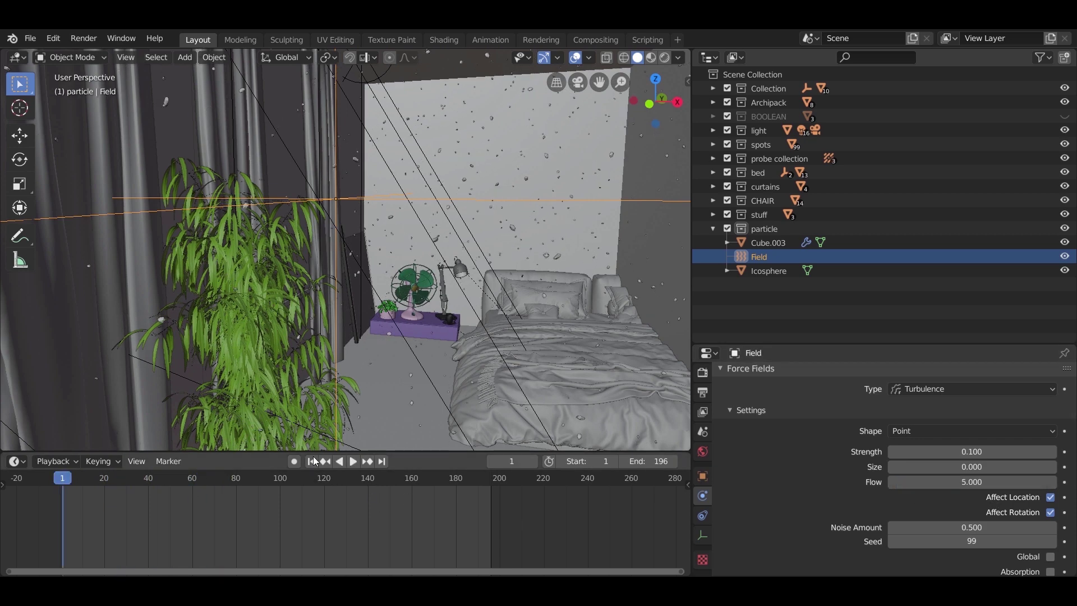
key(space)
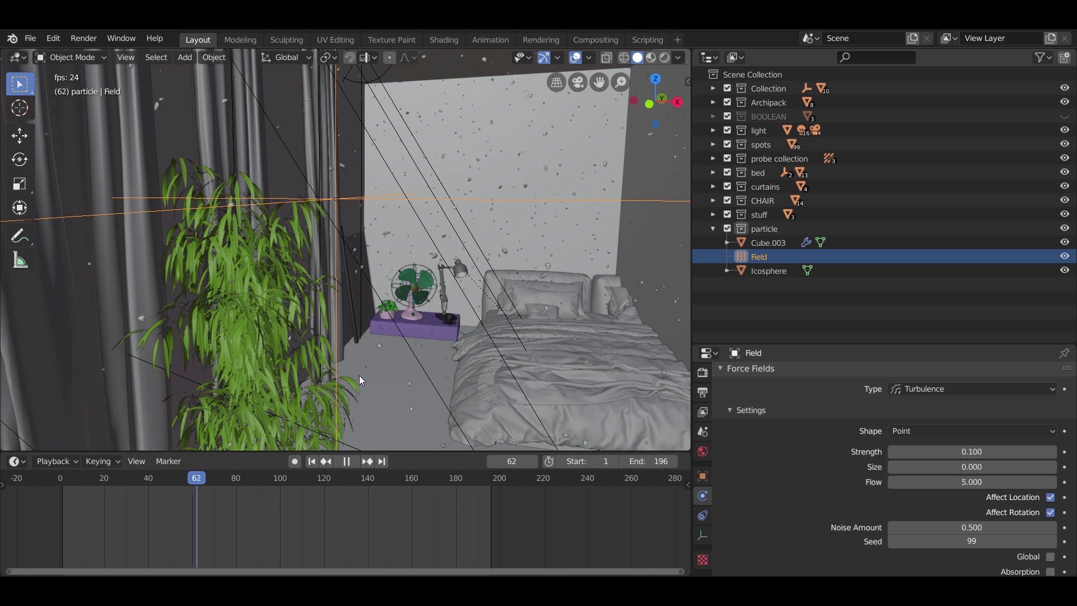
key(space)
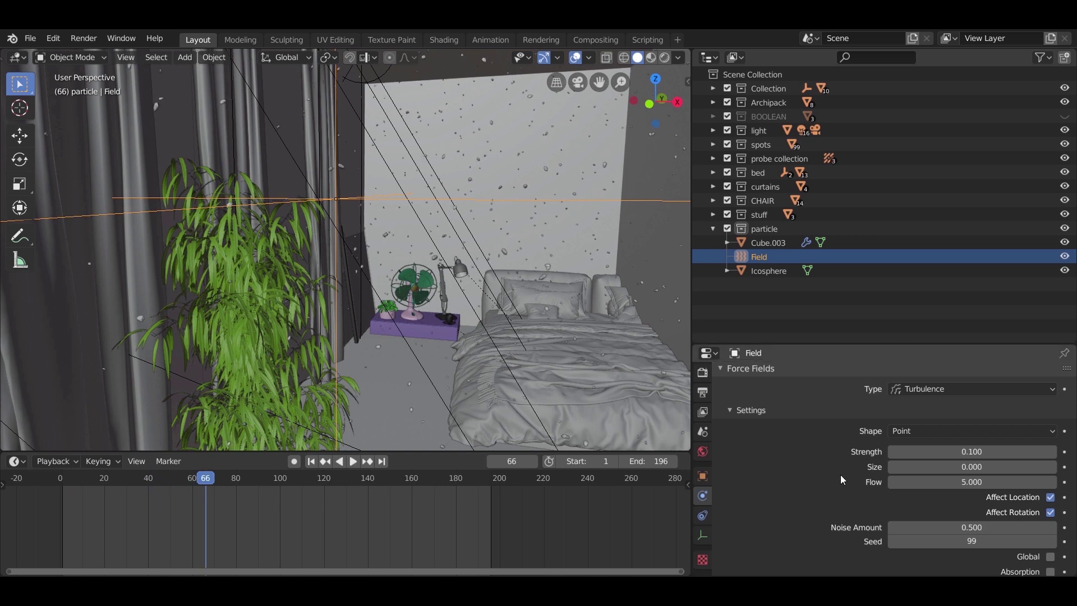
In the particle render settings of Cube.003, set Scale Randomness to 0.4 and Scale to 0.01.
click(762, 244)
click(703, 516)
scroll(809, 464, down, 5)
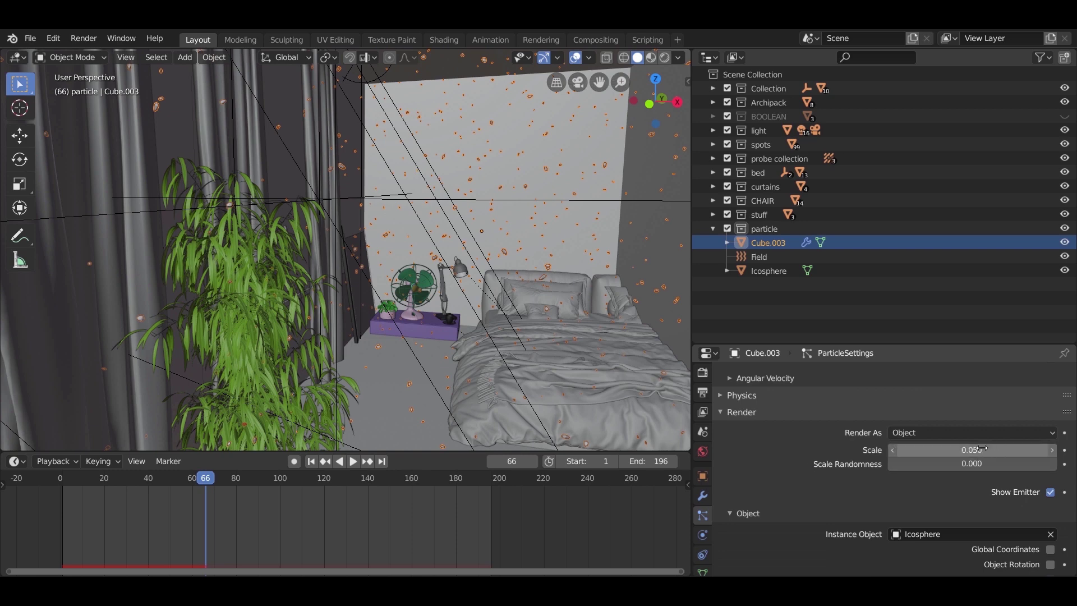
click(980, 464)
text(0.)
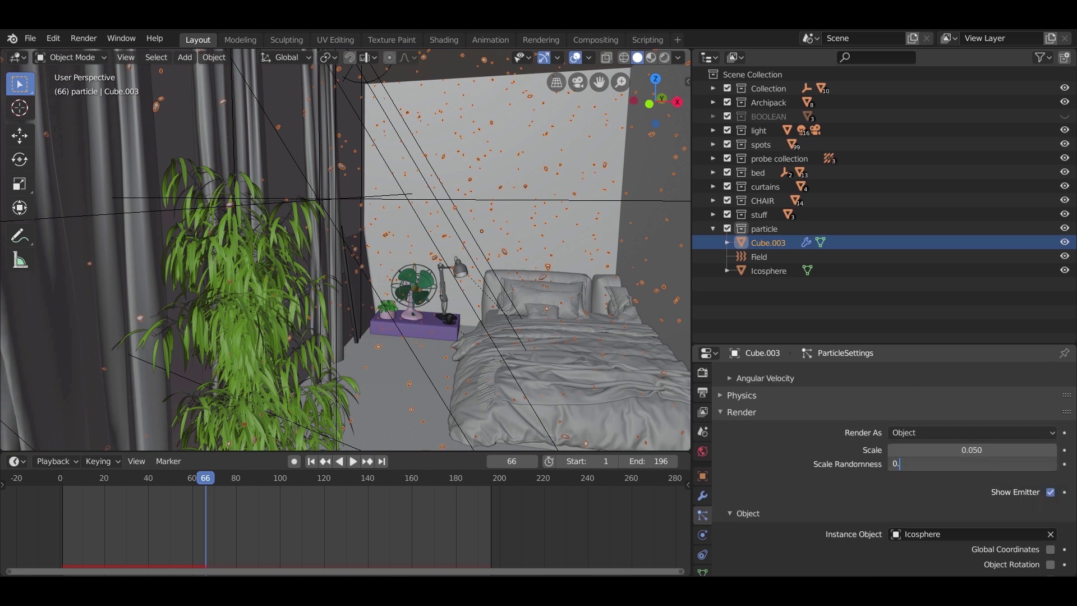
text(4)
key(Return)
click(977, 450)
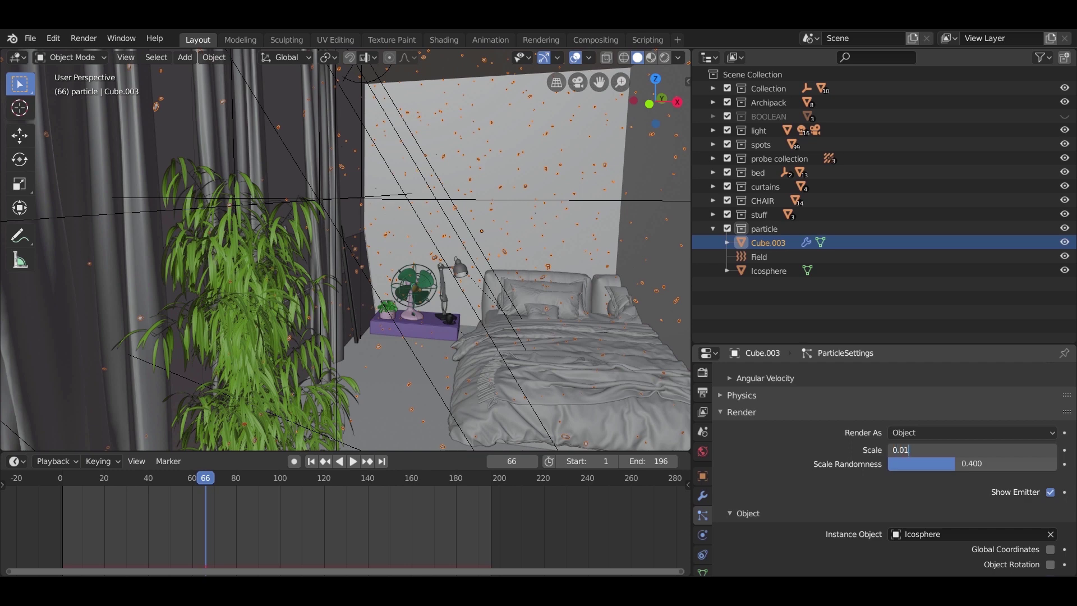
key(Return)
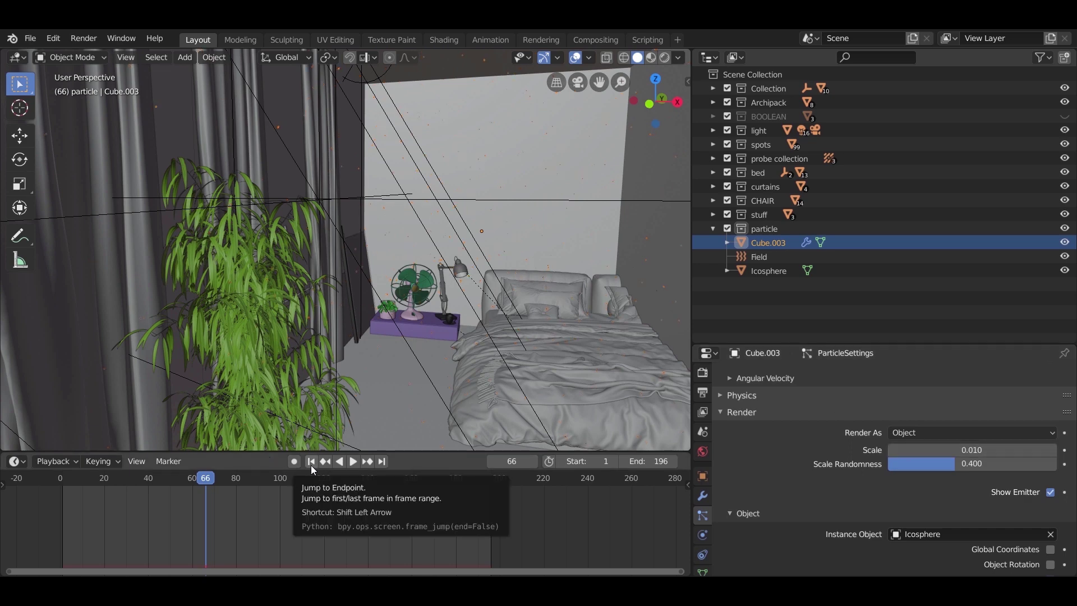
Play the animation in the perspective and camera views to check the smaller particles, and go to the last frame.
key(space)
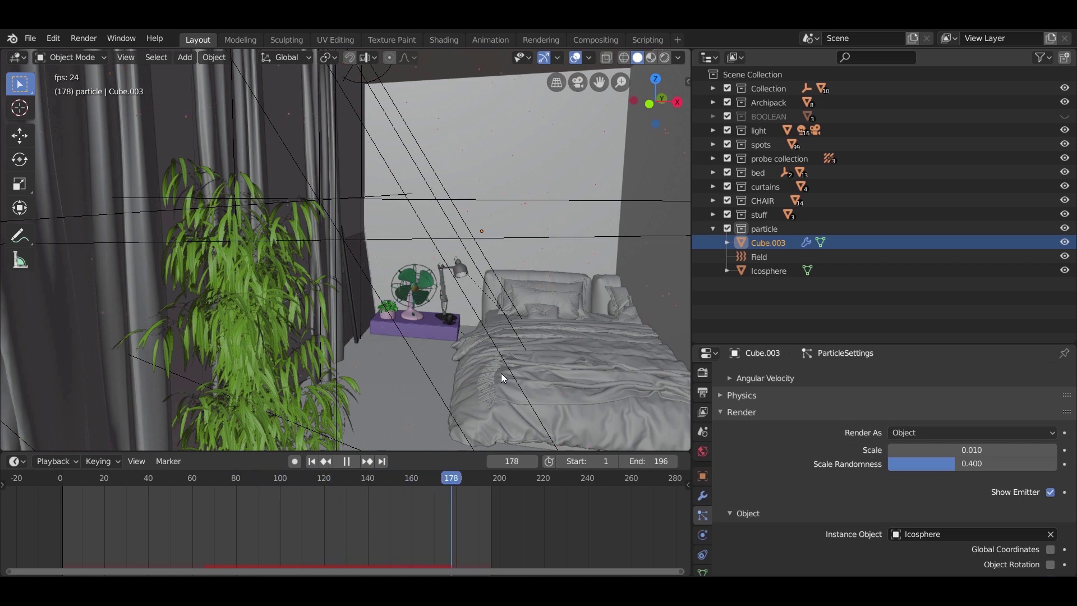
key(space)
key(KP_0)
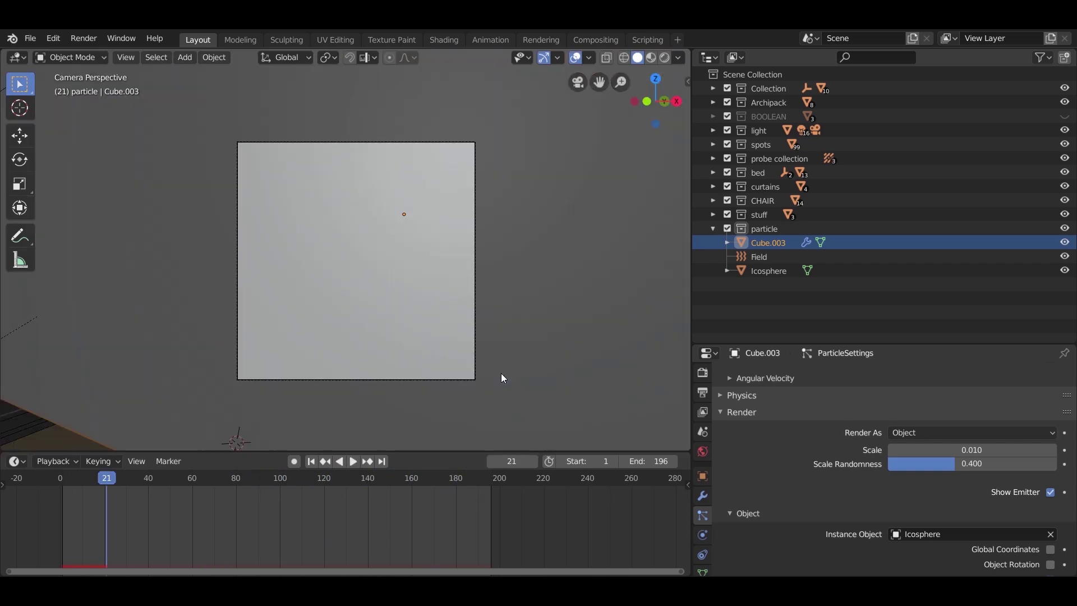
key(space)
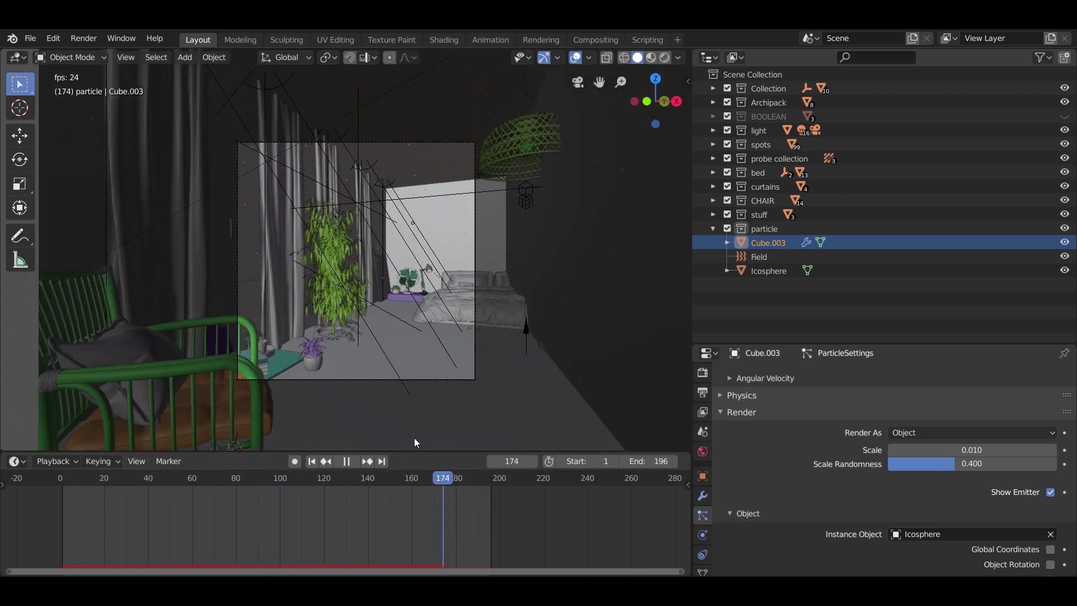
key(space)
click(385, 462)
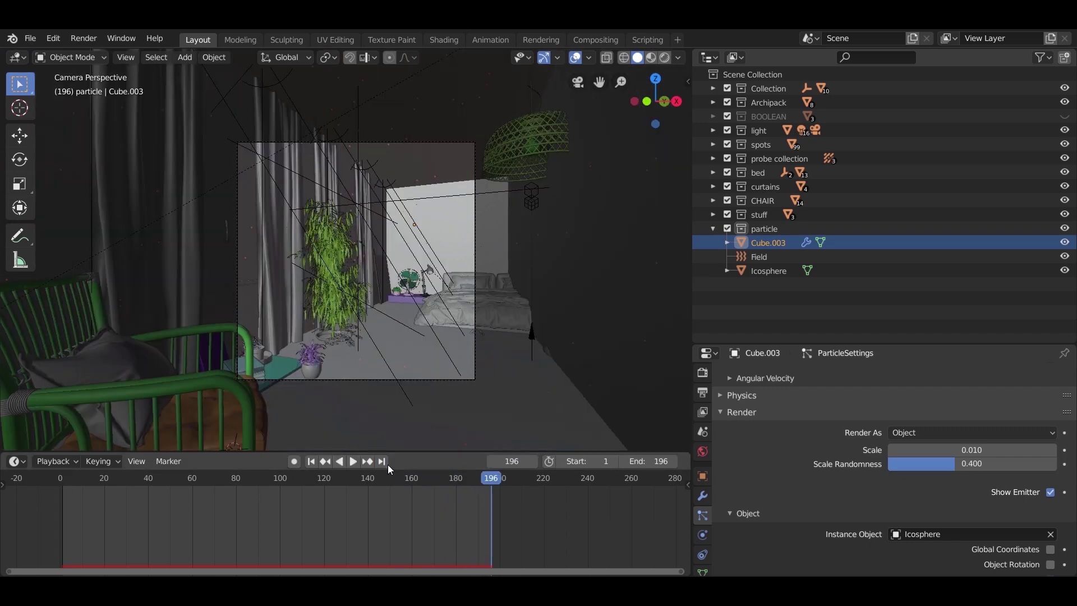
Examine the scaled-down particles around the plant and bedside area, including from farther outside the room.
click(149, 57)
click(171, 85)
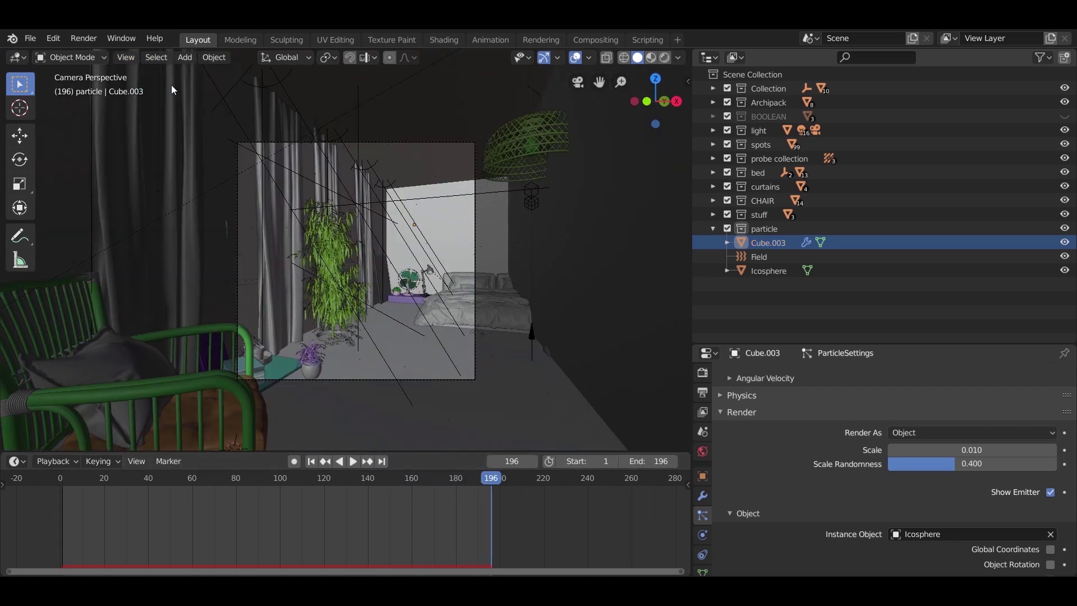
scroll(464, 286, up, 6)
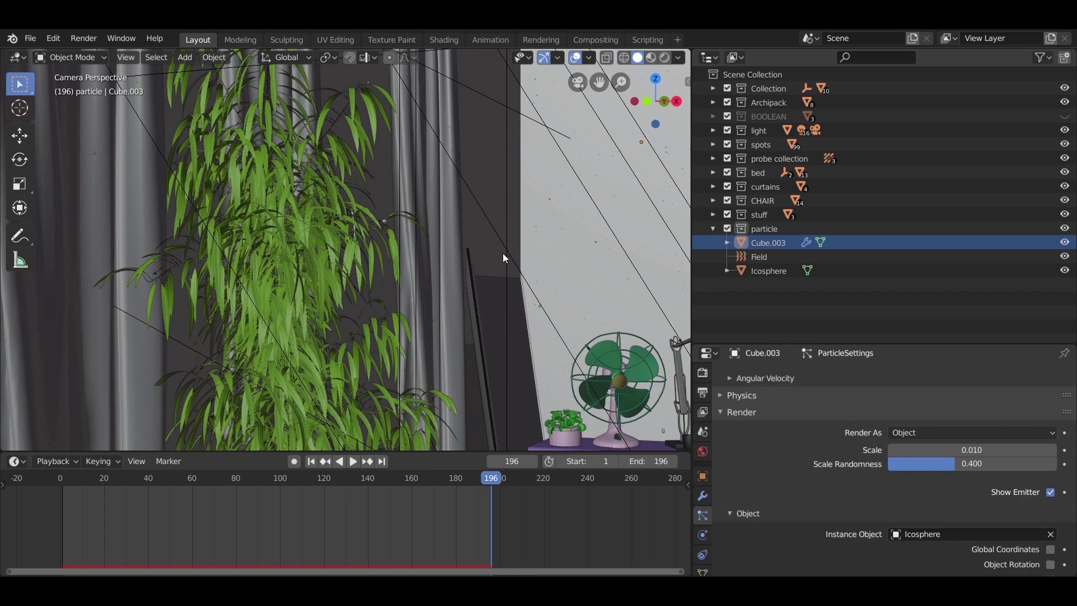
scroll(502, 254, down, 5)
middle_drag(497, 257, 517, 245)
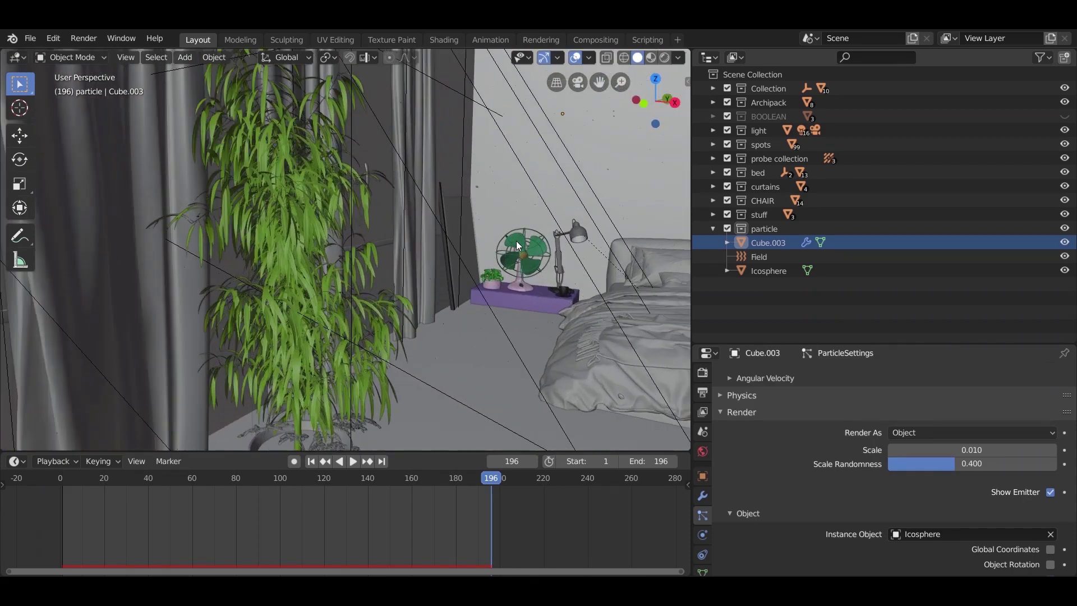
key(KP_Decimal)
scroll(446, 281, down, 3)
scroll(389, 285, down, 4)
middle_drag(399, 291, 404, 286)
Switch to the Modeling workspace, return to Object Mode and select the icosphere lying outside the room.
key(ctrl+Page_Down)
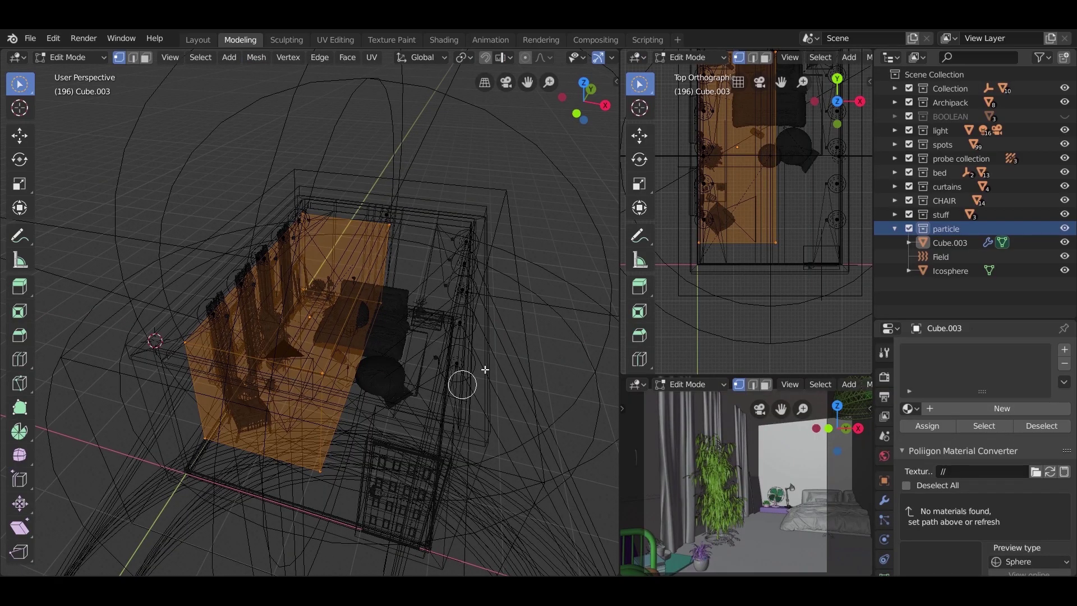
key(Tab)
scroll(416, 354, down, 2)
middle_drag(416, 354, 212, 282)
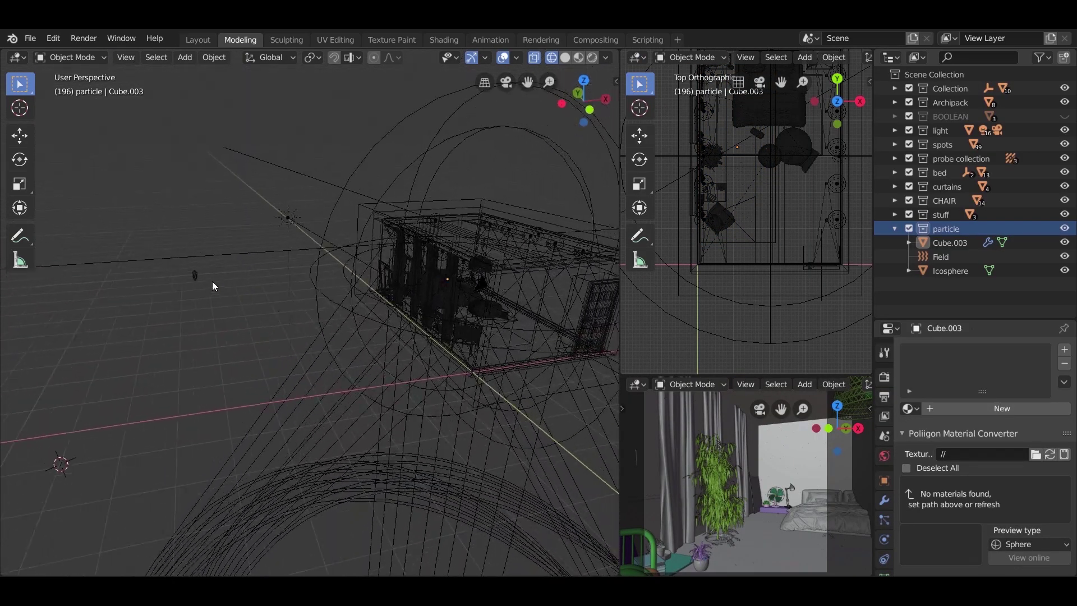
click(197, 276)
middle_drag(288, 379, 308, 393)
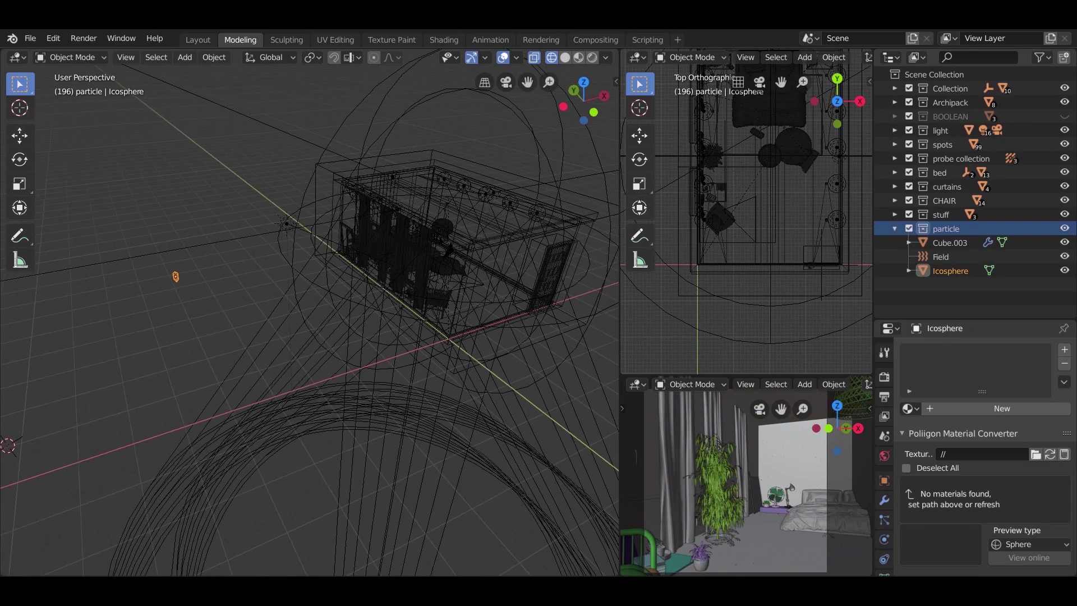
Turn the top orthographic viewport into a Shader Editor, hide its sidebar and widen it.
click(639, 58)
click(191, 155)
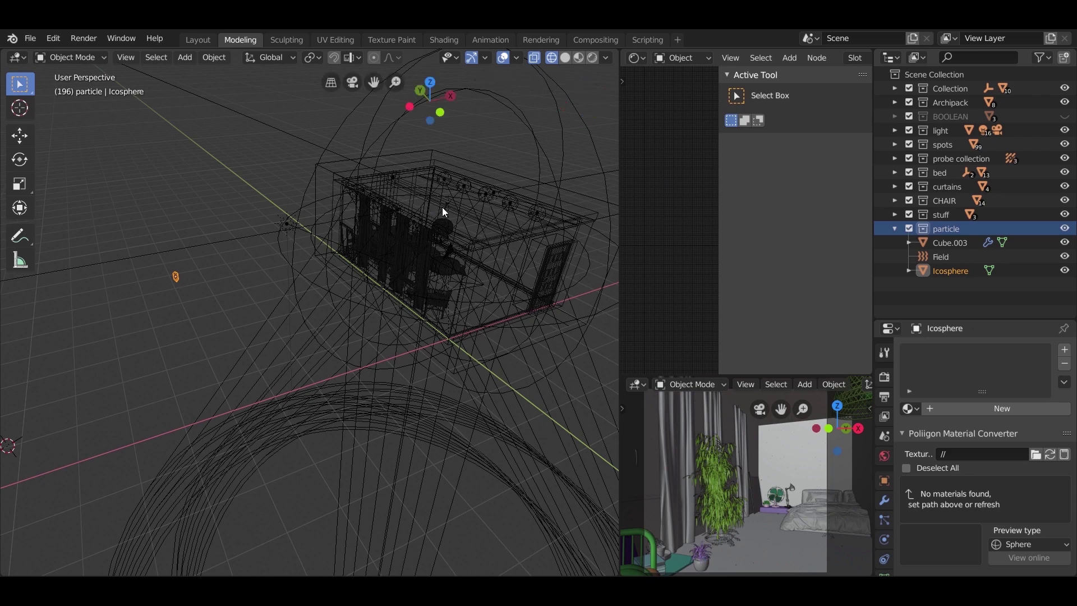
key(n)
key(n)
key(n)
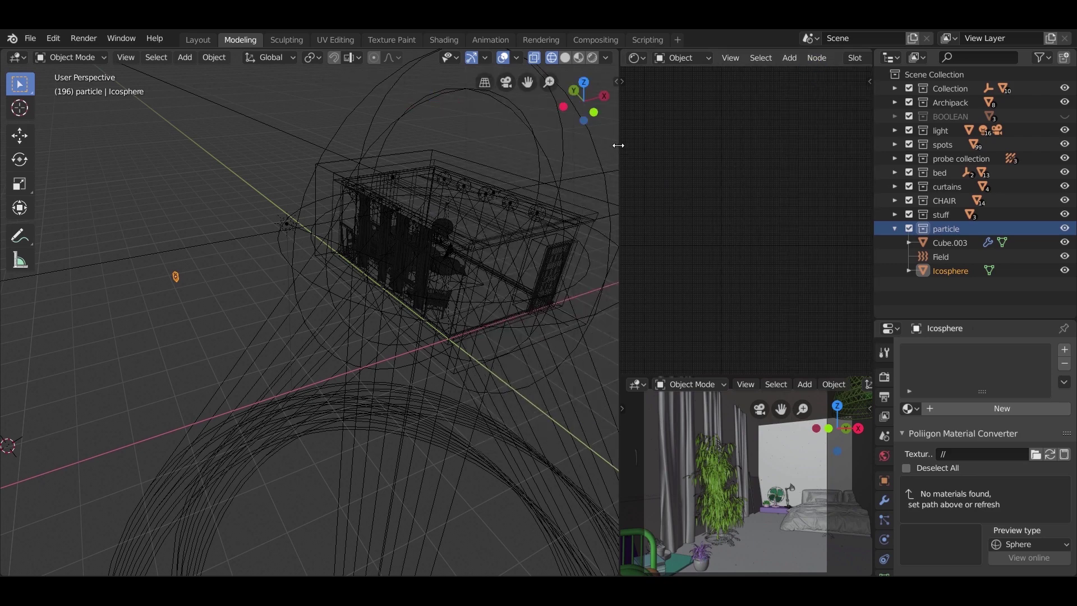
drag(617, 145, 521, 145)
Give the icosphere a new material with a light peach Base Color and a Roughness of 0.664.
click(850, 54)
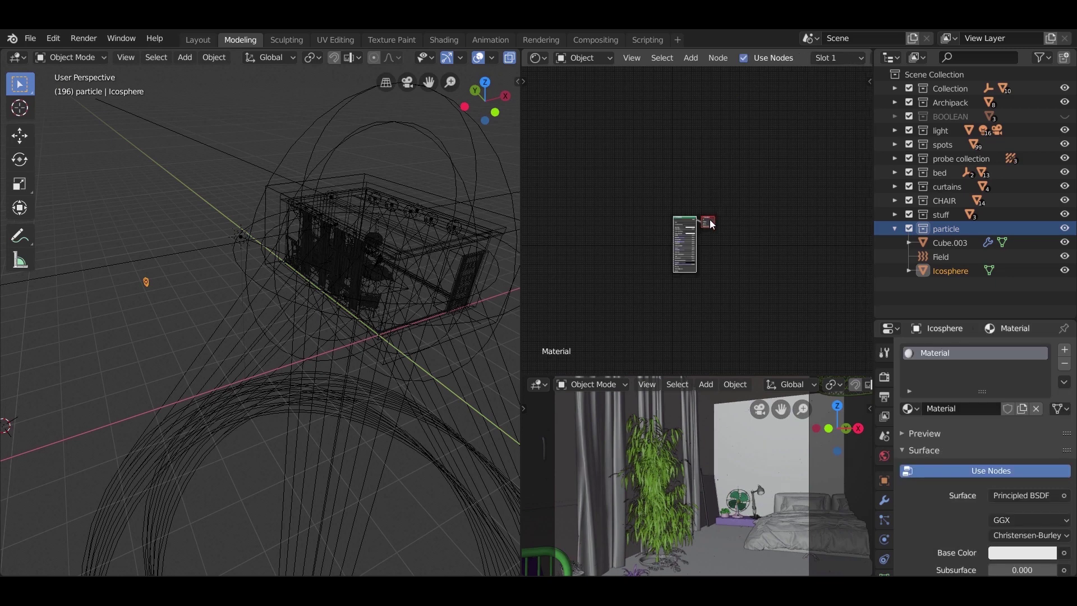
scroll(709, 220, up, 7)
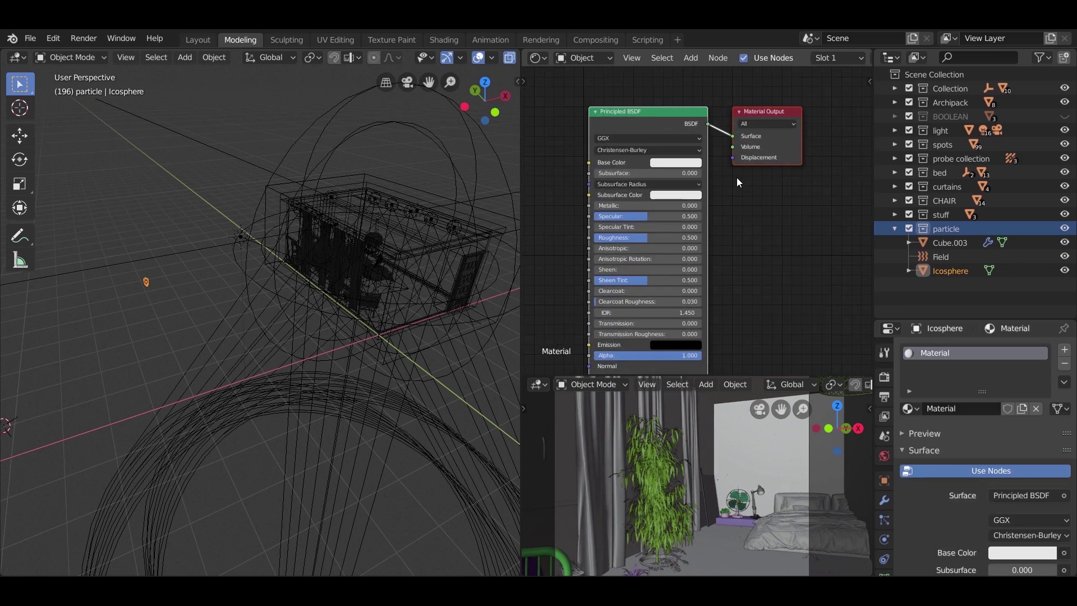
click(682, 162)
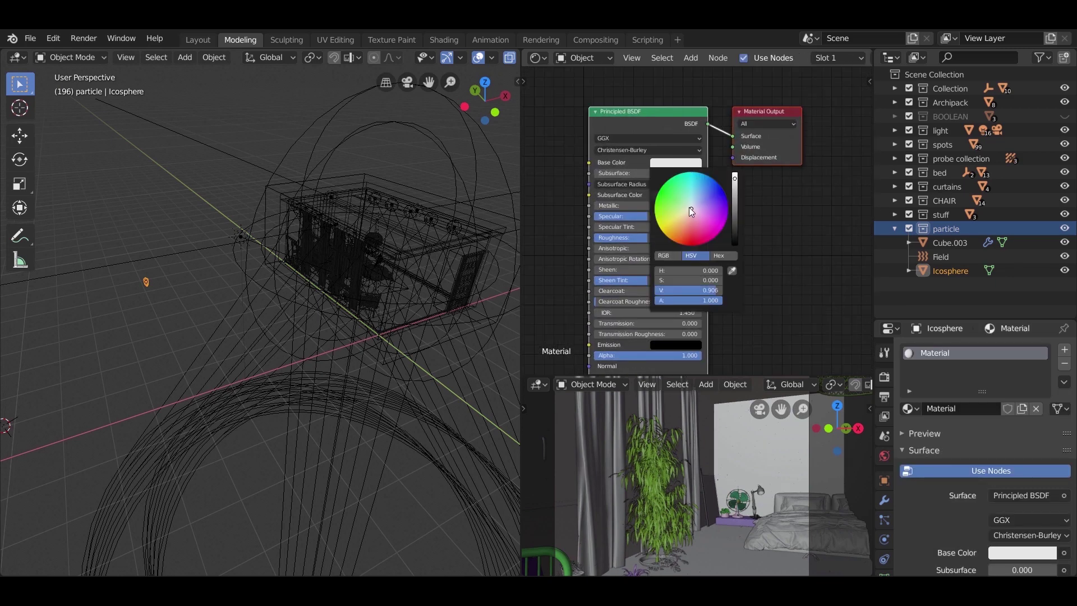
drag(690, 207, 684, 217)
scroll(696, 197, up, 2)
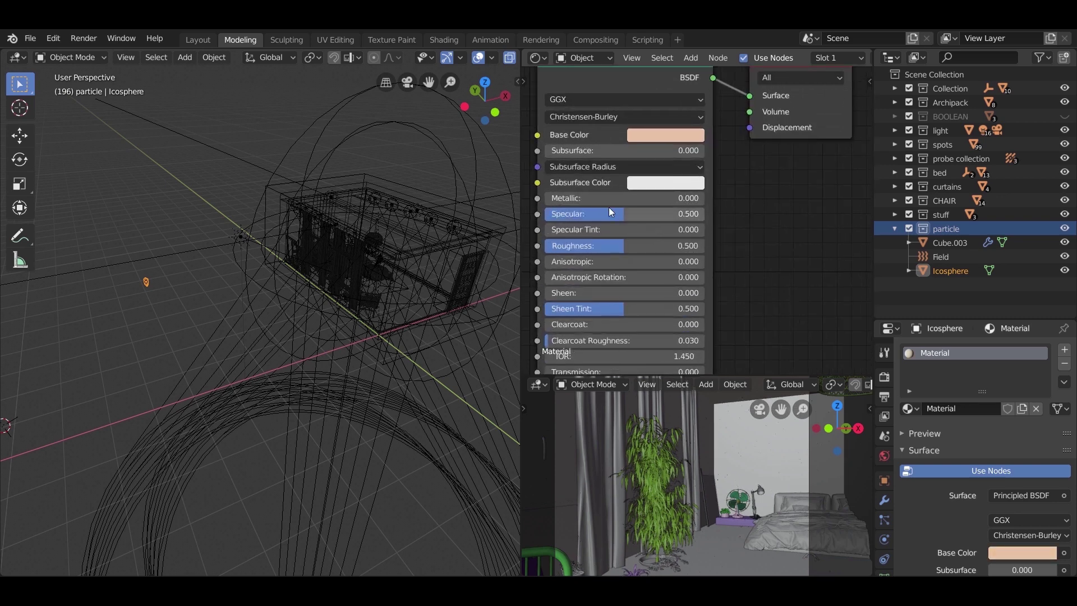
drag(601, 248, 623, 248)
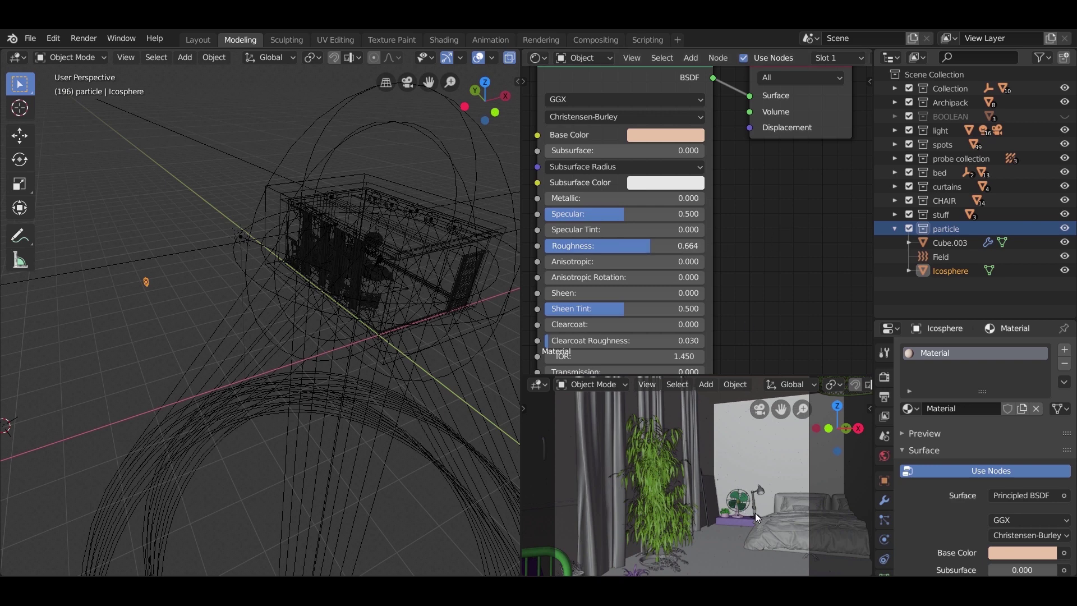
Check the camera viewport in Rendered shading and switch it to Material Preview.
key(z)
click(726, 413)
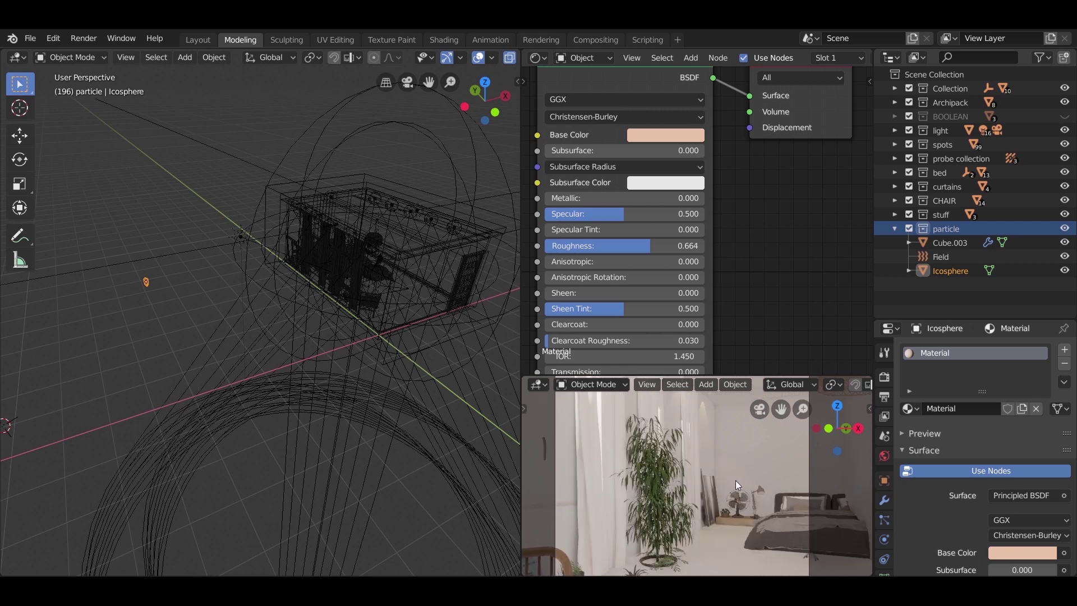
scroll(718, 457, down, 1)
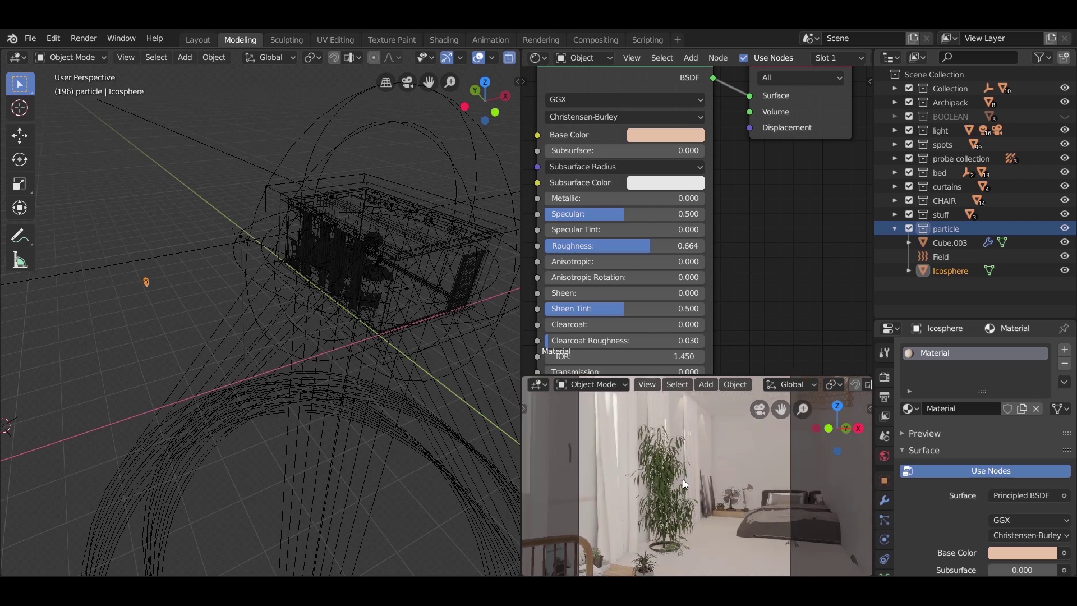
key(z)
click(697, 554)
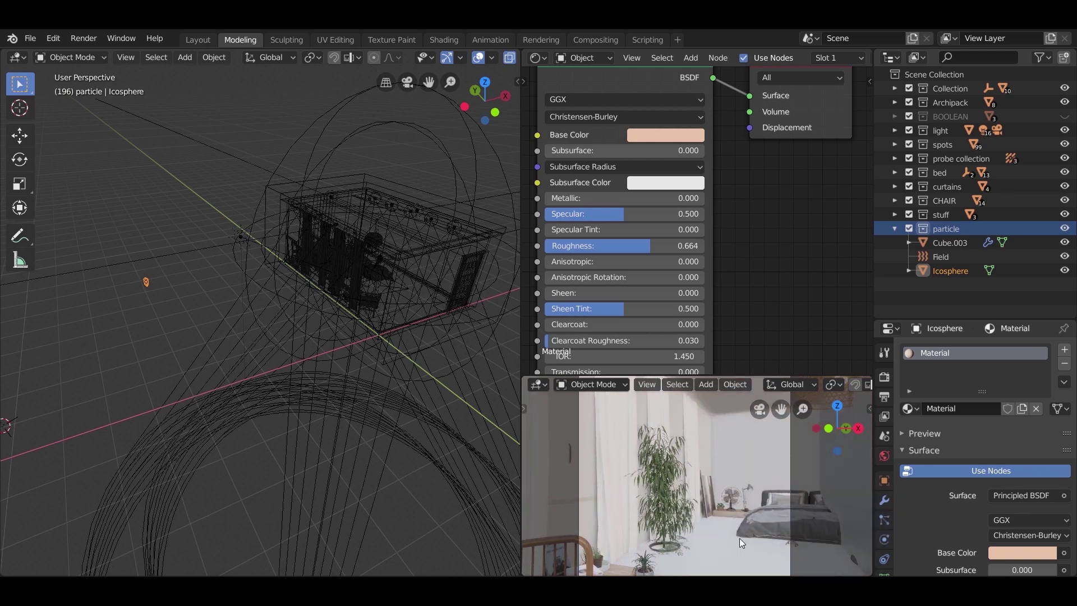
Give Cube.003 a new material, remove its surface shader and assign Principled Volume as its volume.
click(954, 242)
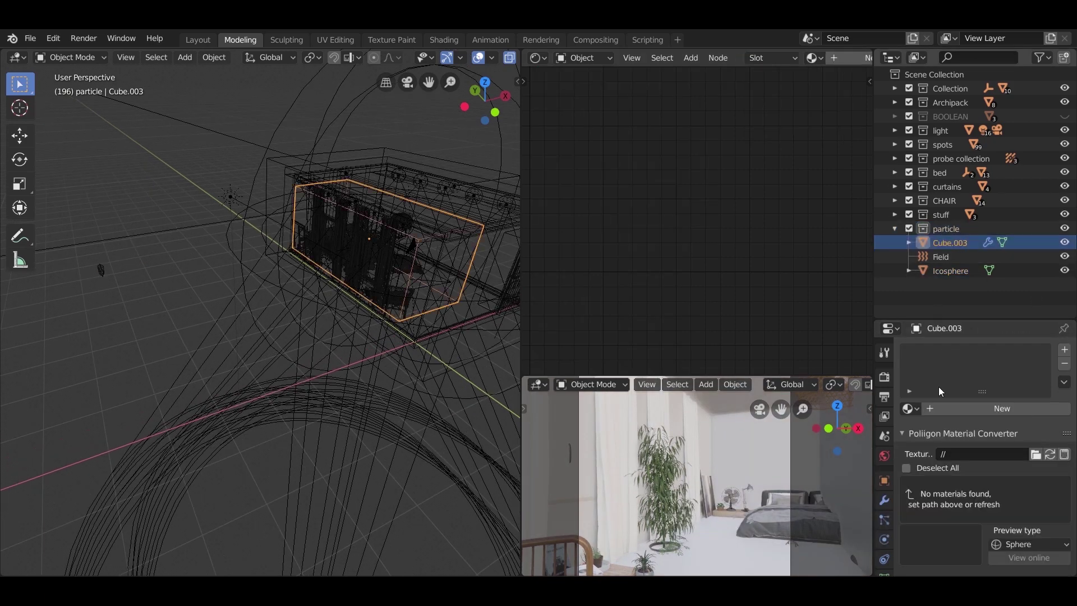
click(992, 411)
click(1046, 496)
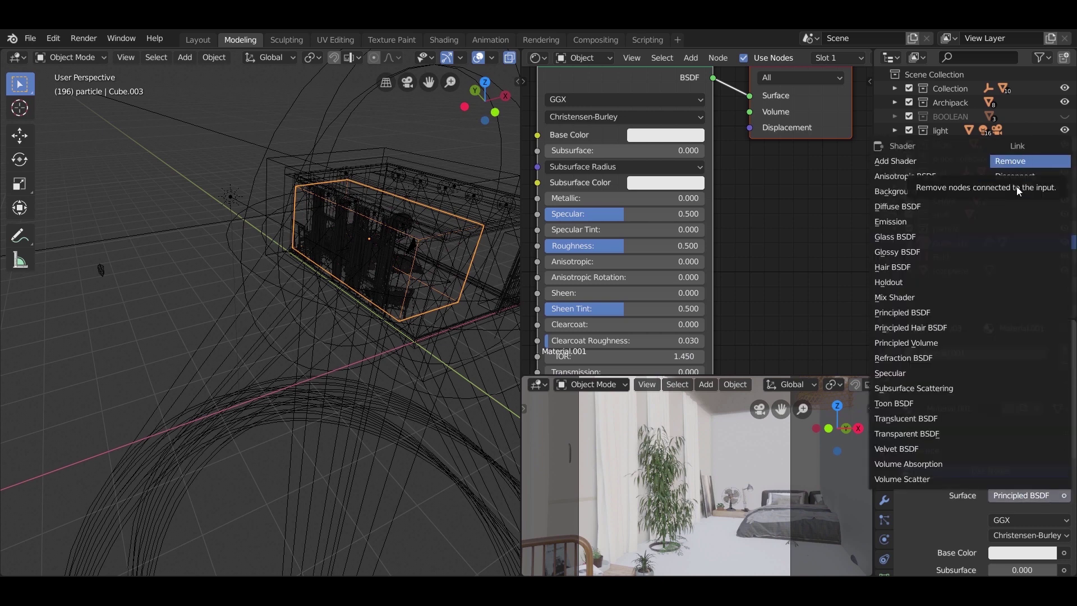
click(1019, 162)
click(1022, 537)
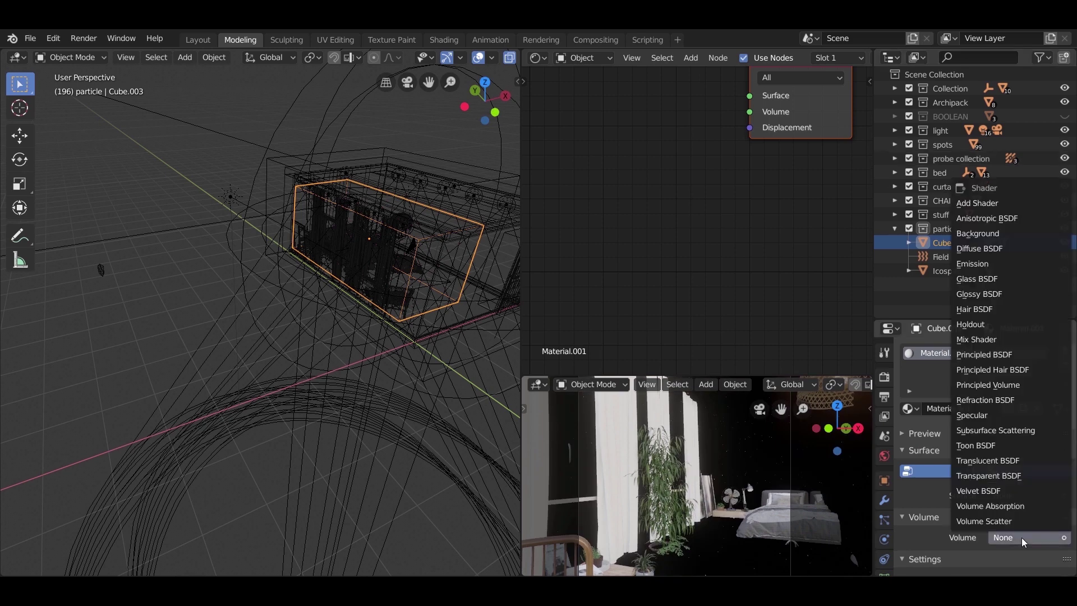
click(995, 386)
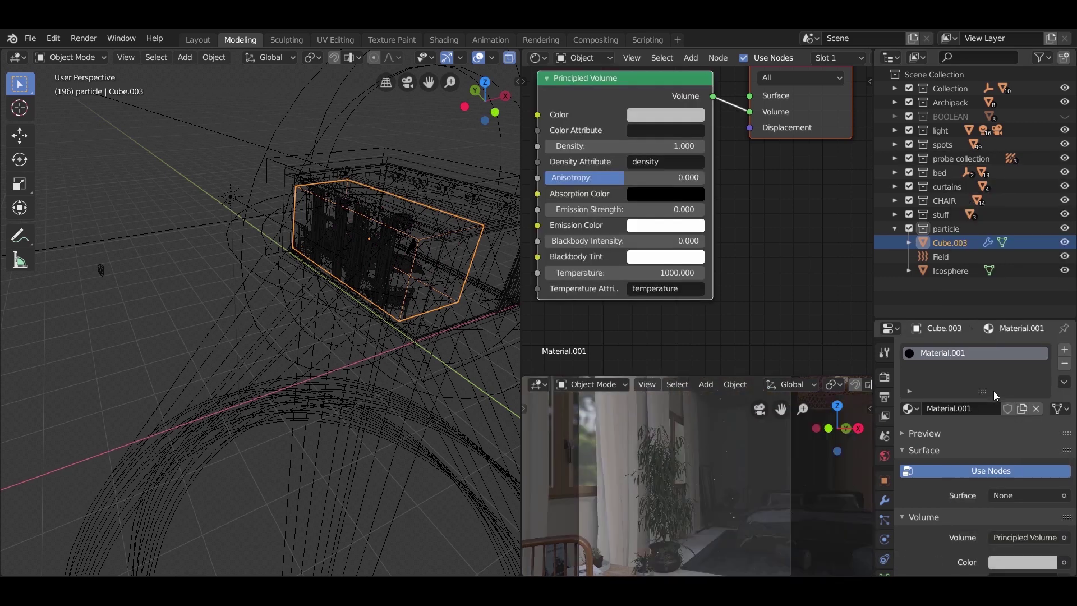
Set the Principled Volume's Density to 0.001 and its Color to a pale cyan, H 0.488, S 0.070, V 0.914.
scroll(942, 505, down, 3)
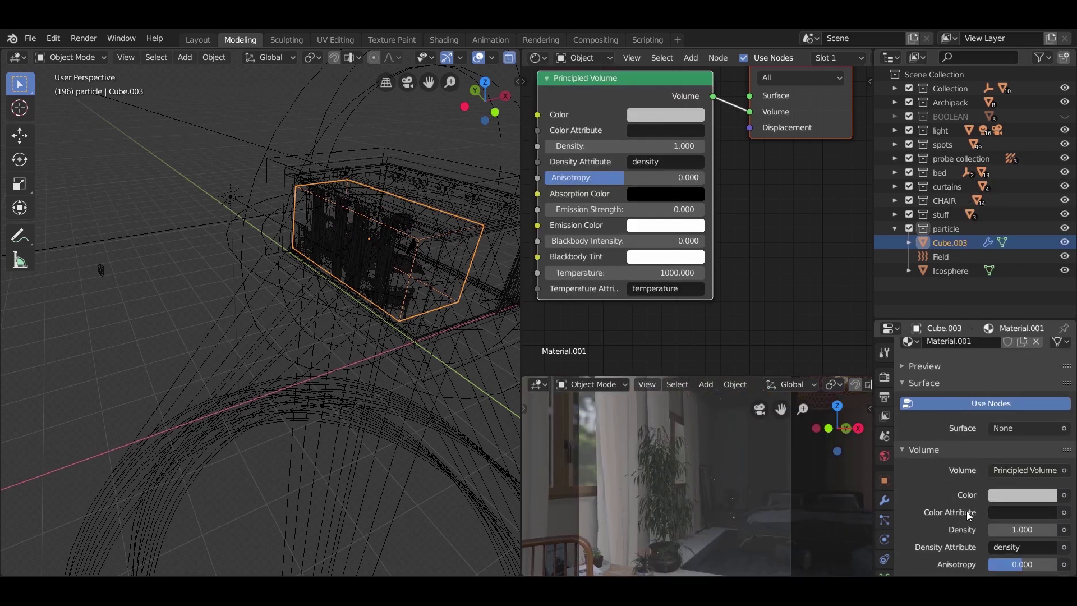
click(1022, 529)
text(1.0)
key(Return)
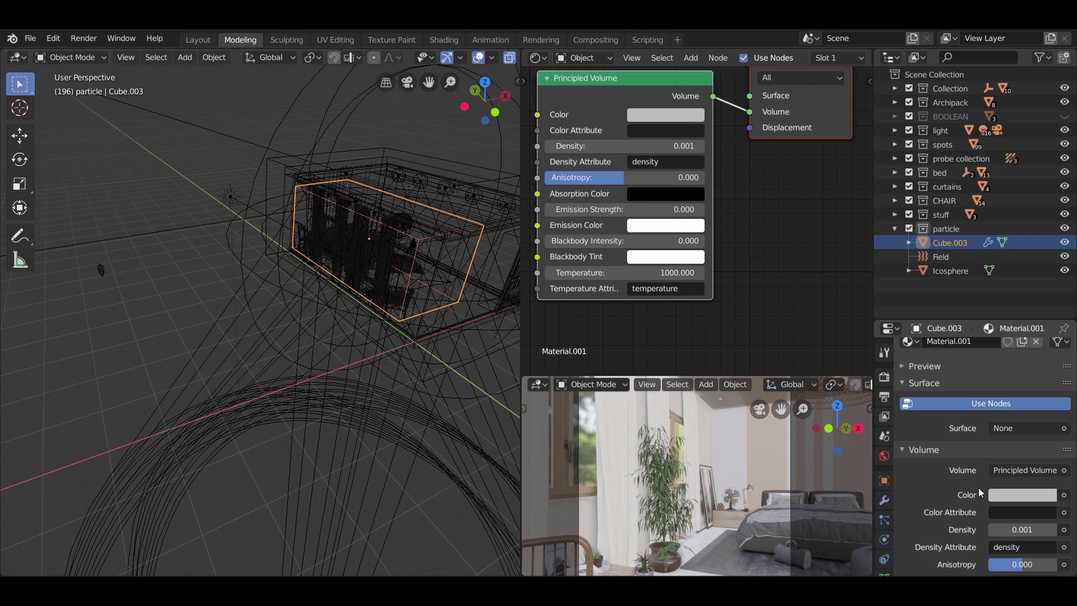
click(1004, 495)
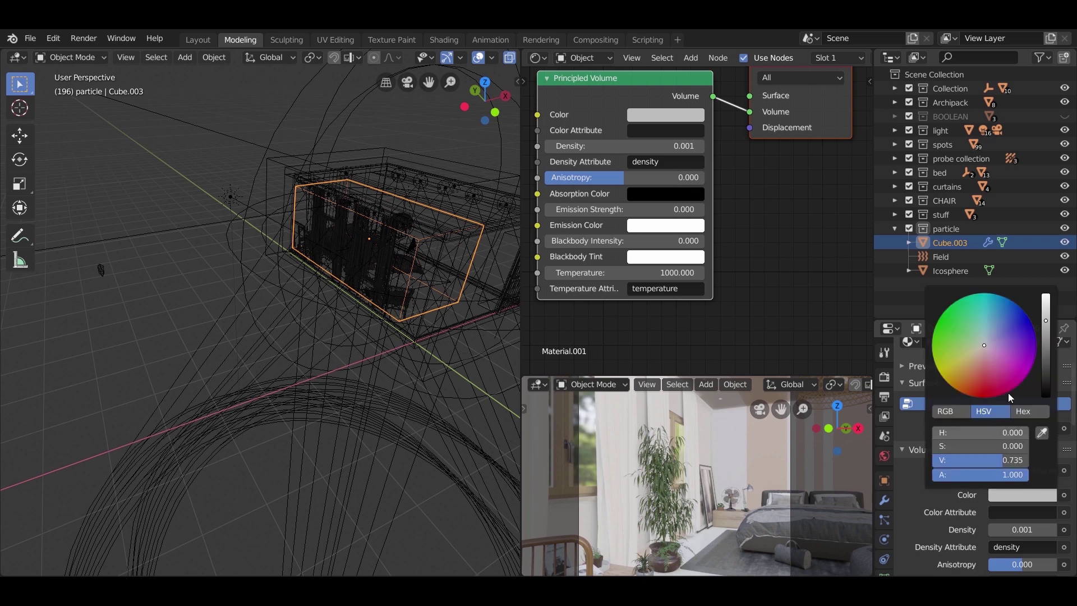
click(984, 342)
drag(1046, 320, 1046, 306)
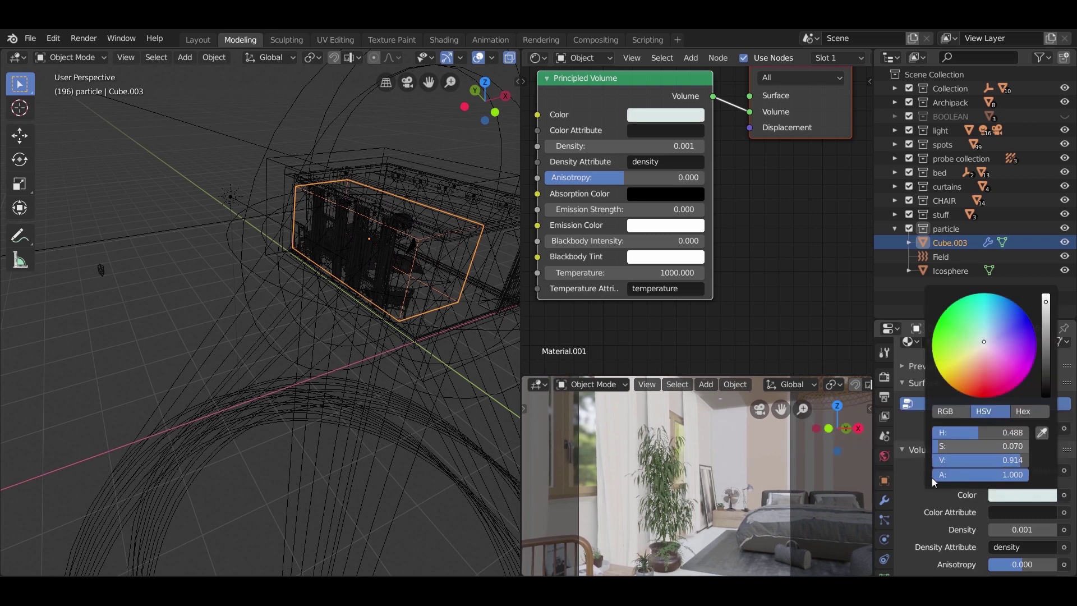